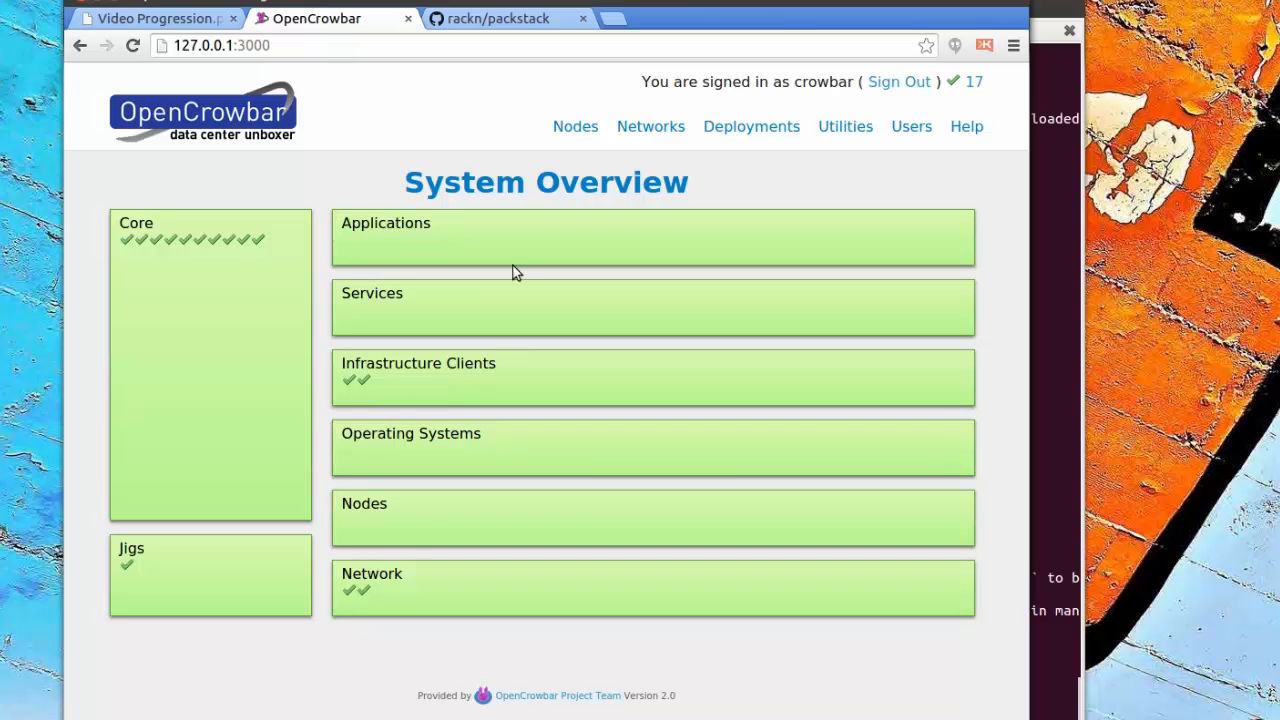
Switch to the terminal and review the admin server's startup output.
{"action": "left_click", "coordinate": [556, 131]}
{"action": "left_click", "coordinate": [1056, 95]}
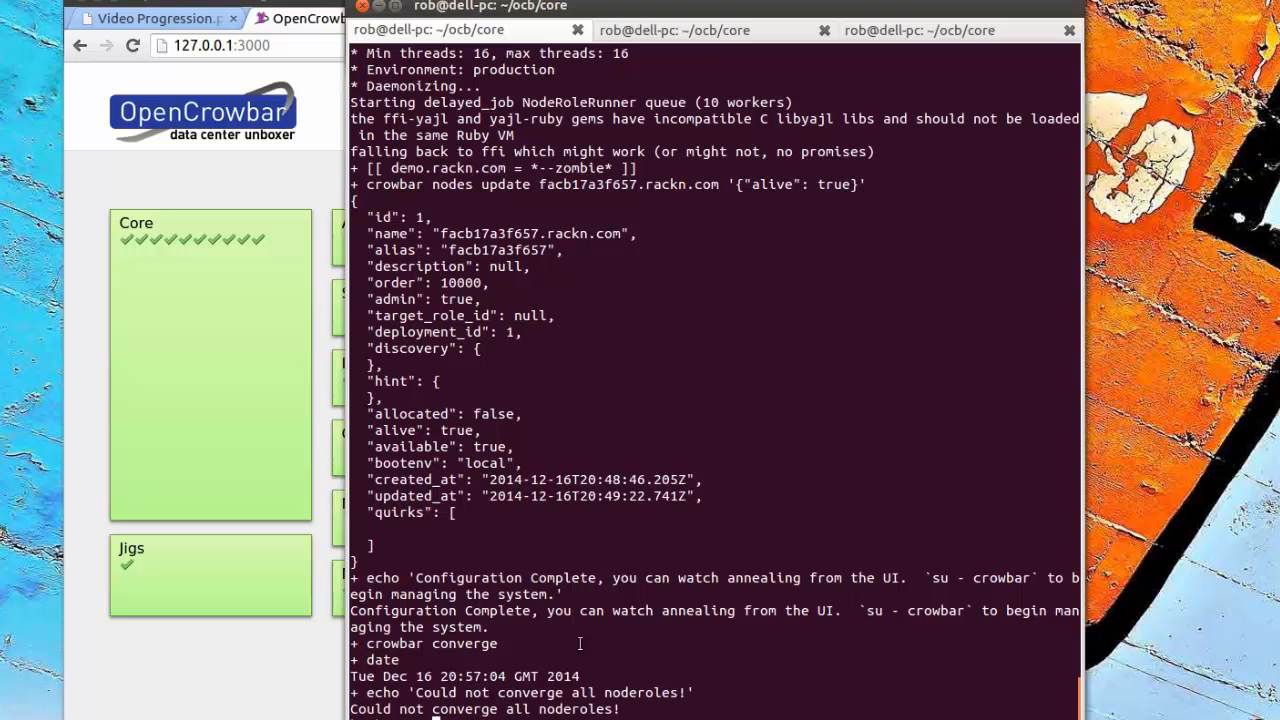
{"action": "scroll", "coordinate": [596, 604], "scroll_direction": "up", "scroll_amount": 2}
{"action": "scroll", "coordinate": [596, 604], "scroll_direction": "down", "scroll_amount": 2}
Clear the second terminal session and launch a virtual node in the background with tools/kvm-slave &.
{"action": "left_click", "coordinate": [720, 32]}
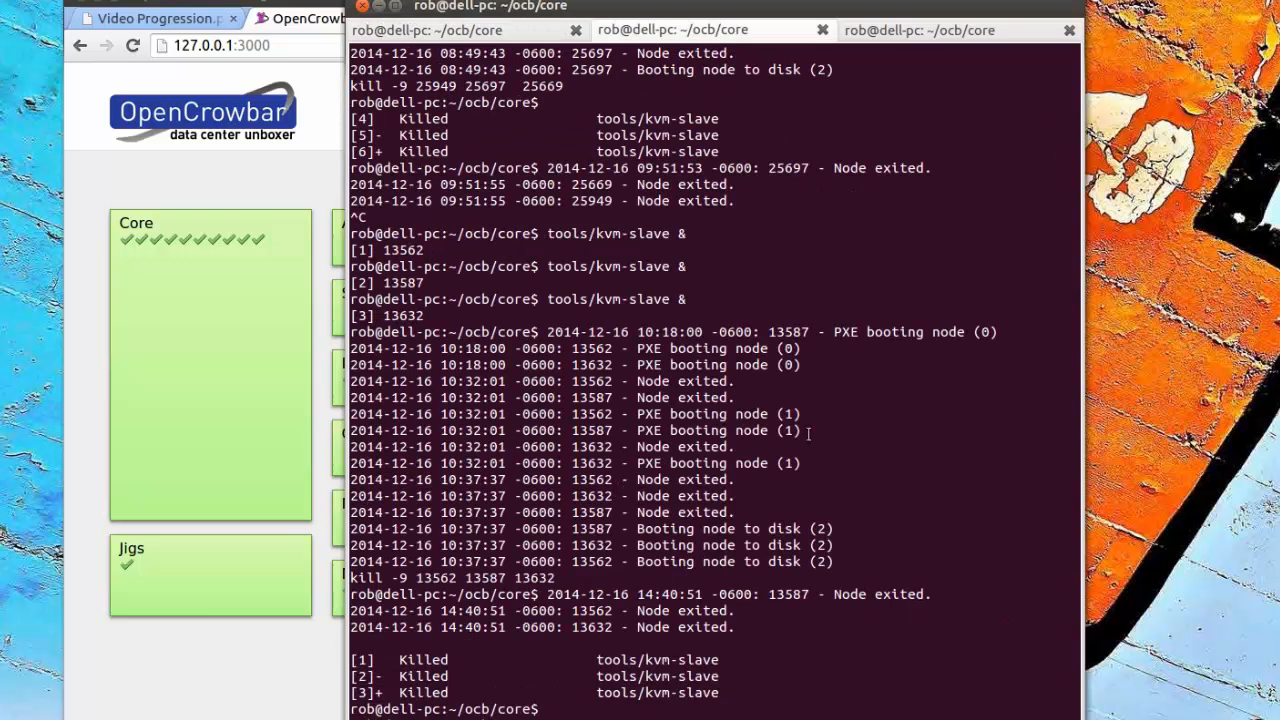
{"action": "key", "text": "ctrl+l"}
{"action": "key", "text": "Up"}
{"action": "key", "text": "Down"}
{"action": "key", "text": "Up"}
{"action": "key", "text": "Up"}
{"action": "key", "text": "Up"}
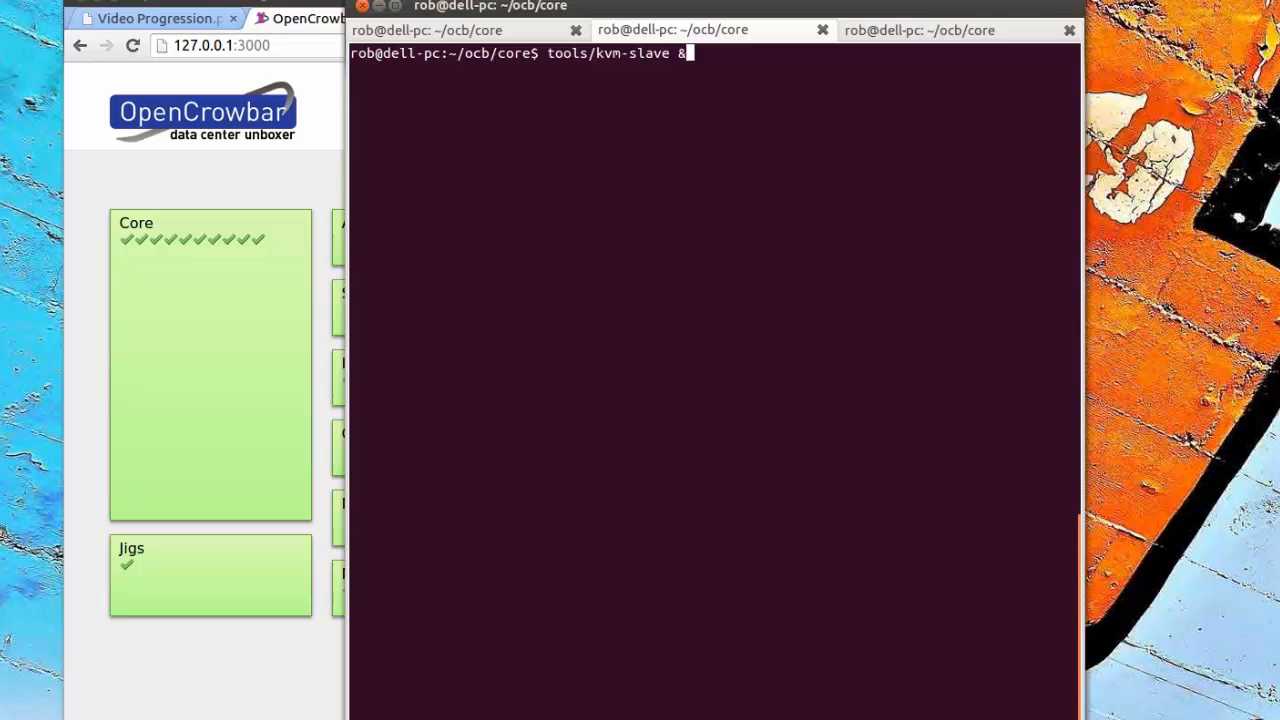
{"action": "key", "text": "Return"}
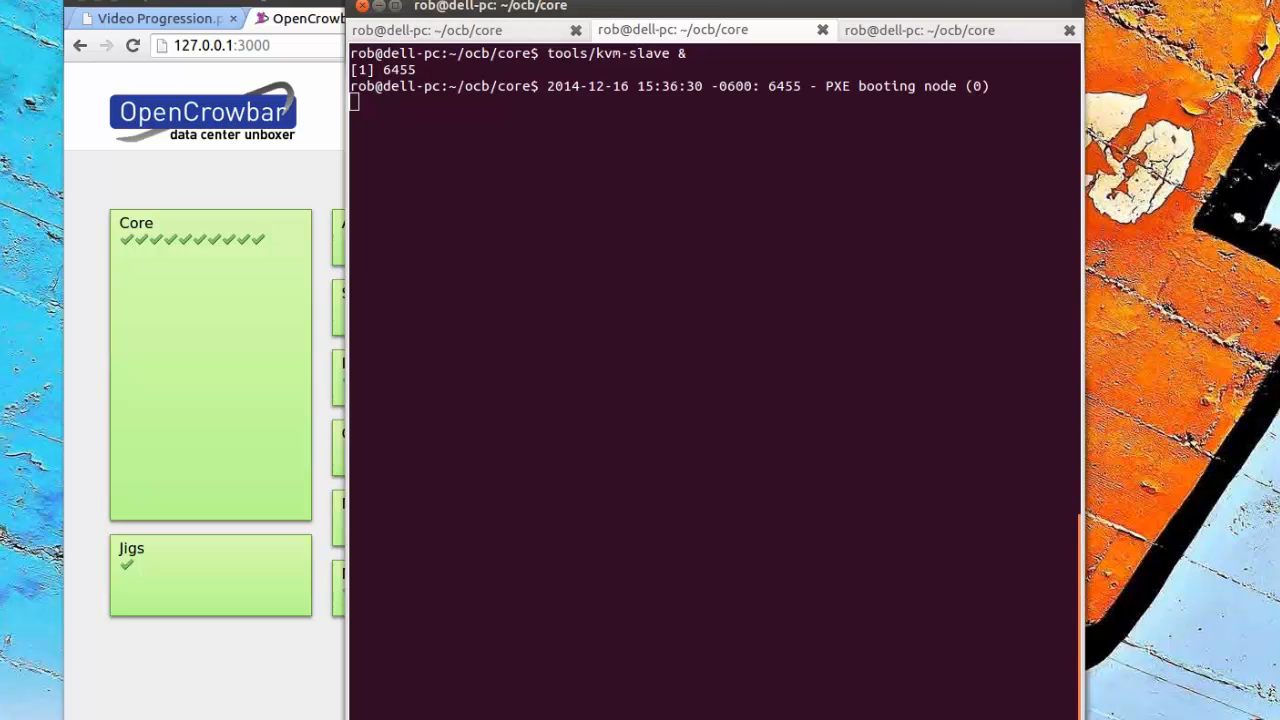
Launch two more background virtual nodes by repeating tools/kvm-slave &.
{"action": "key", "text": "Up"}
{"action": "key", "text": "Return"}
{"action": "key", "text": "Up"}
{"action": "key", "text": "Return"}
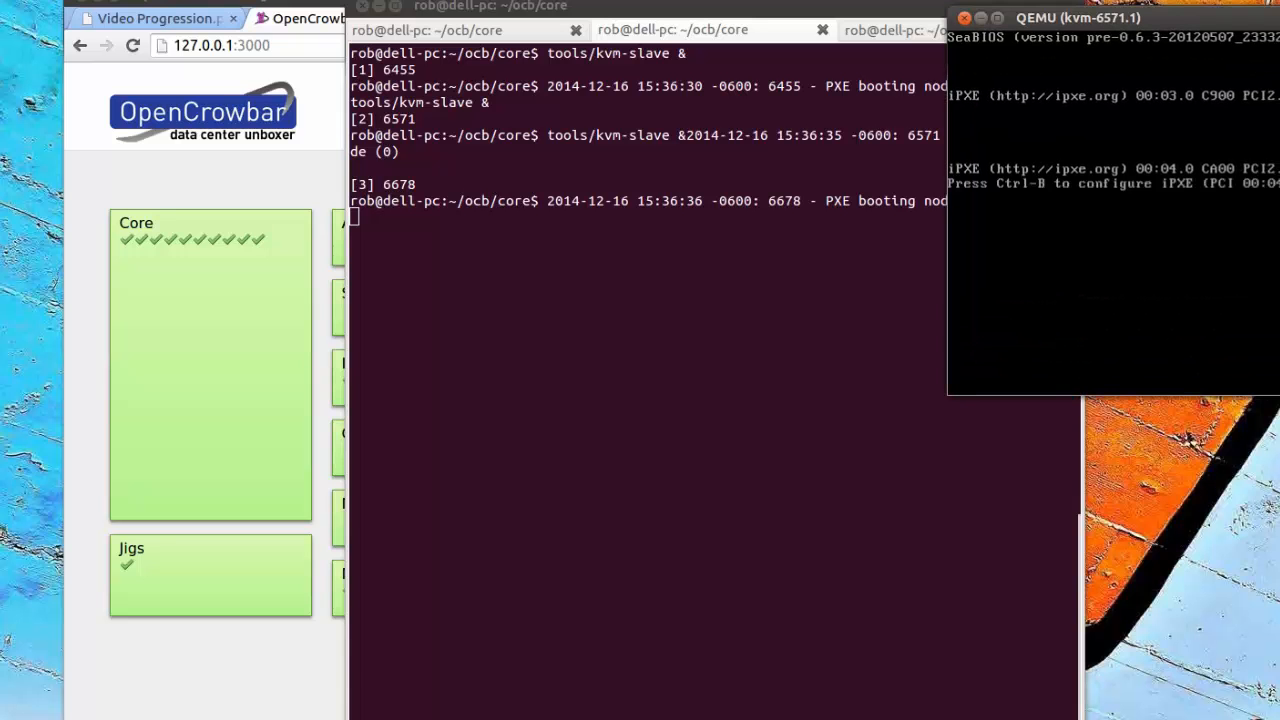
Move the QEMU kvm-6571.1 console so that it sits over the lower part of the terminal.
{"action": "left_click_drag", "start_coordinate": [1270, 17], "coordinate": [708, 358]}
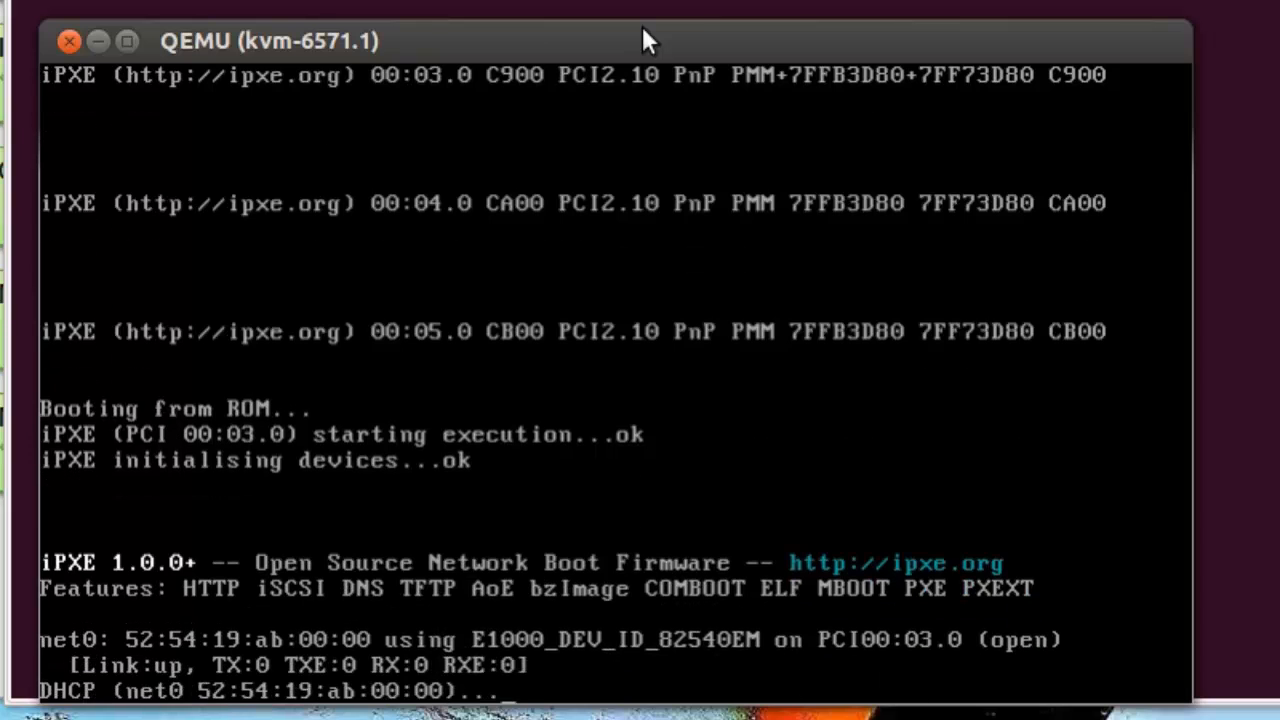
{"action": "left_click_drag", "start_coordinate": [642, 28], "coordinate": [740, 28]}
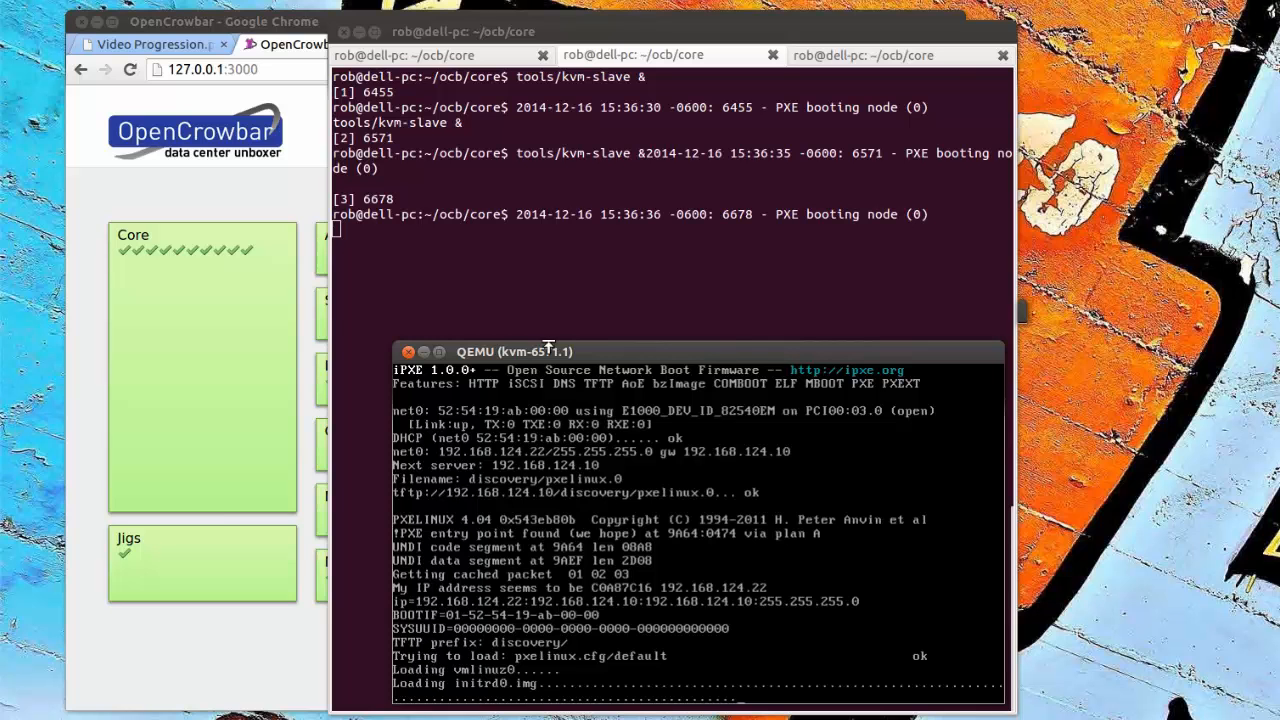
Bring the QEMU kvm-6455.1 console forward from among the open virtual machine windows.
{"action": "left_click", "coordinate": [278, 634]}
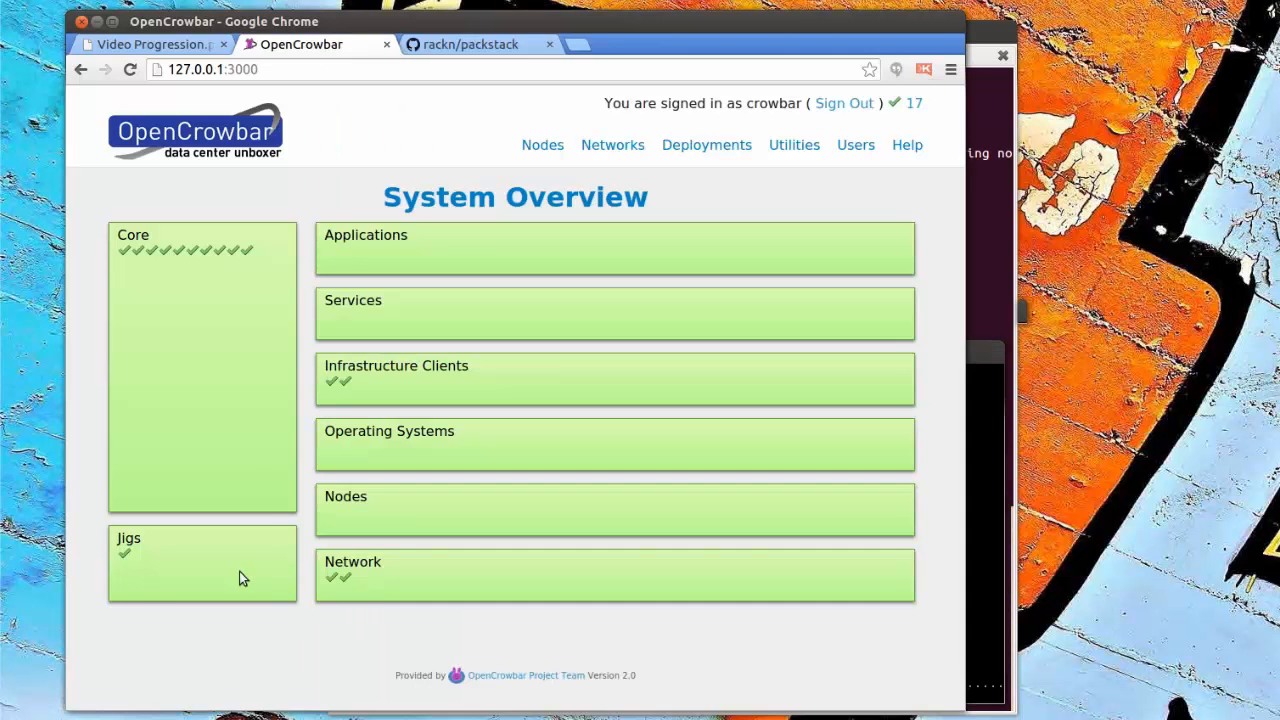
{"action": "left_click", "coordinate": [5, 562]}
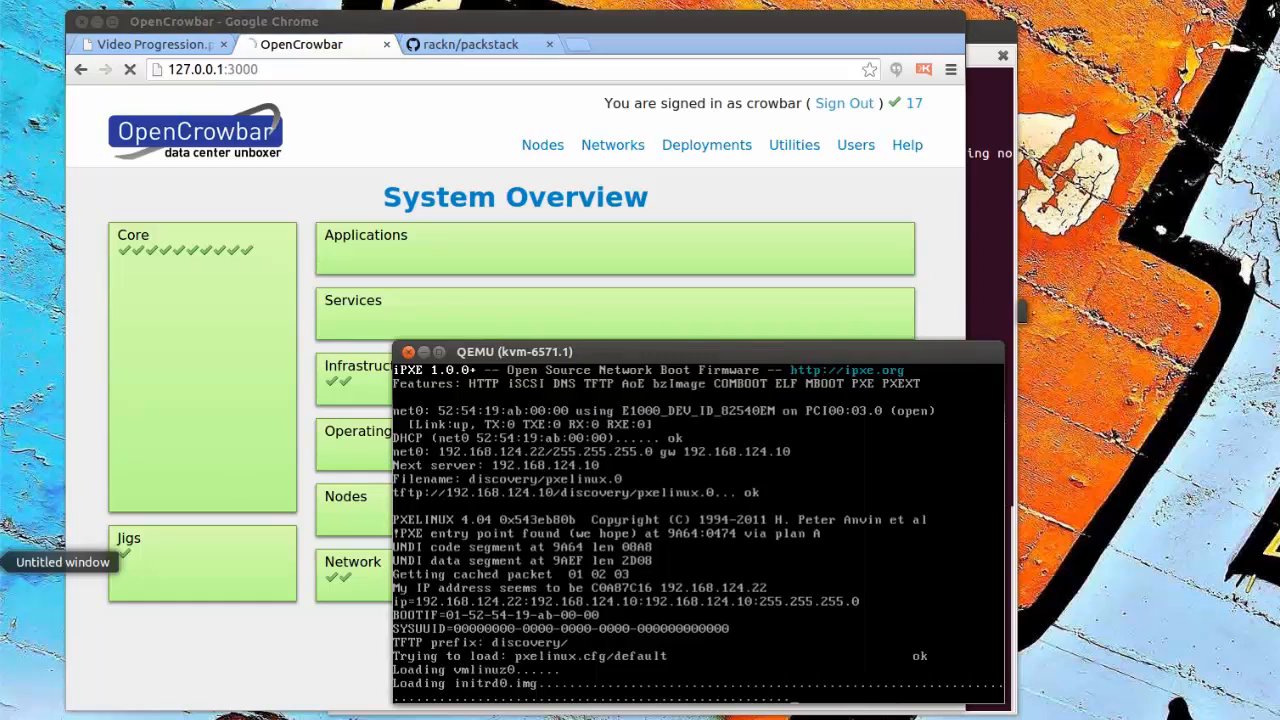
{"action": "left_click", "coordinate": [3, 561]}
{"action": "left_click", "coordinate": [393, 5]}
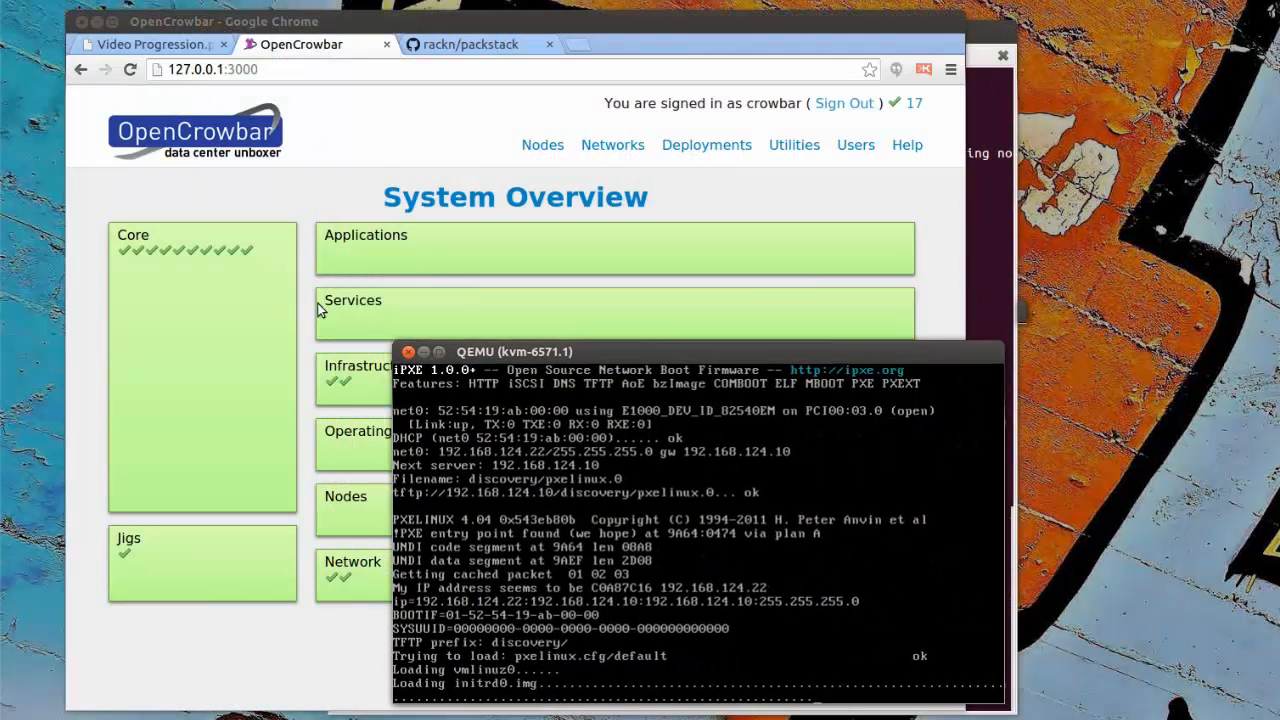
{"action": "left_click", "coordinate": [1017, 309]}
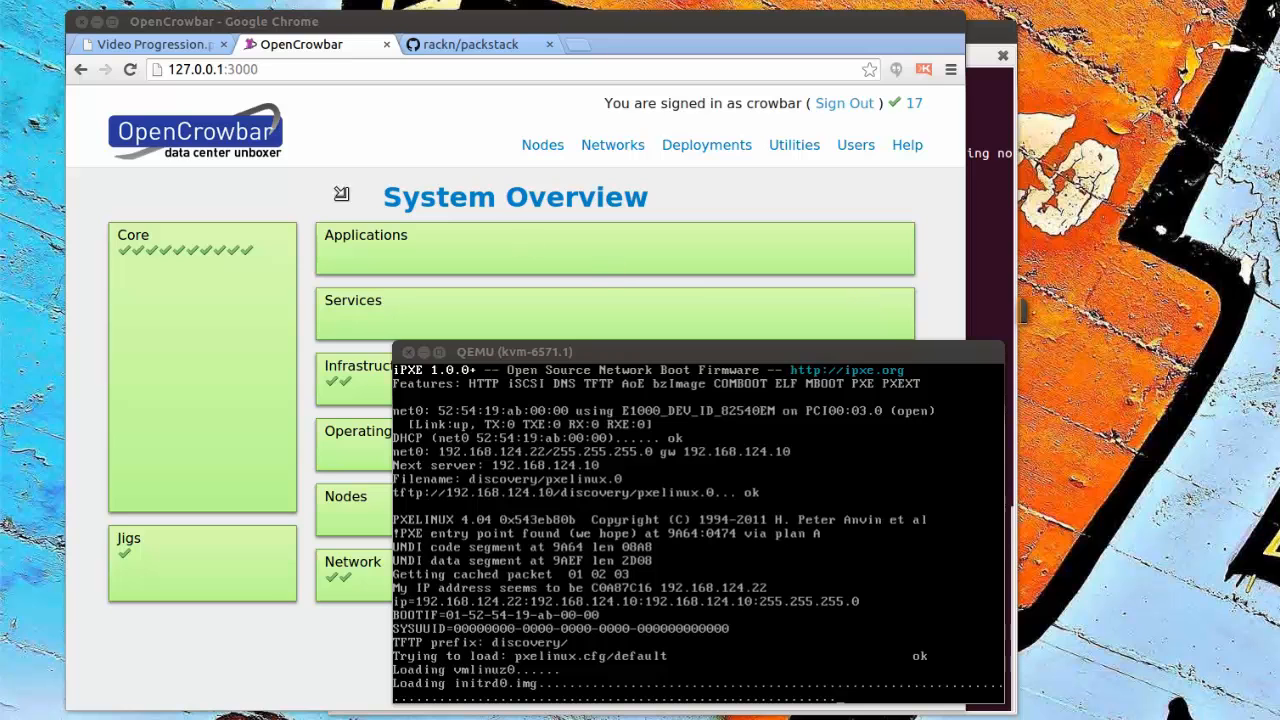
{"action": "left_click", "coordinate": [1017, 312]}
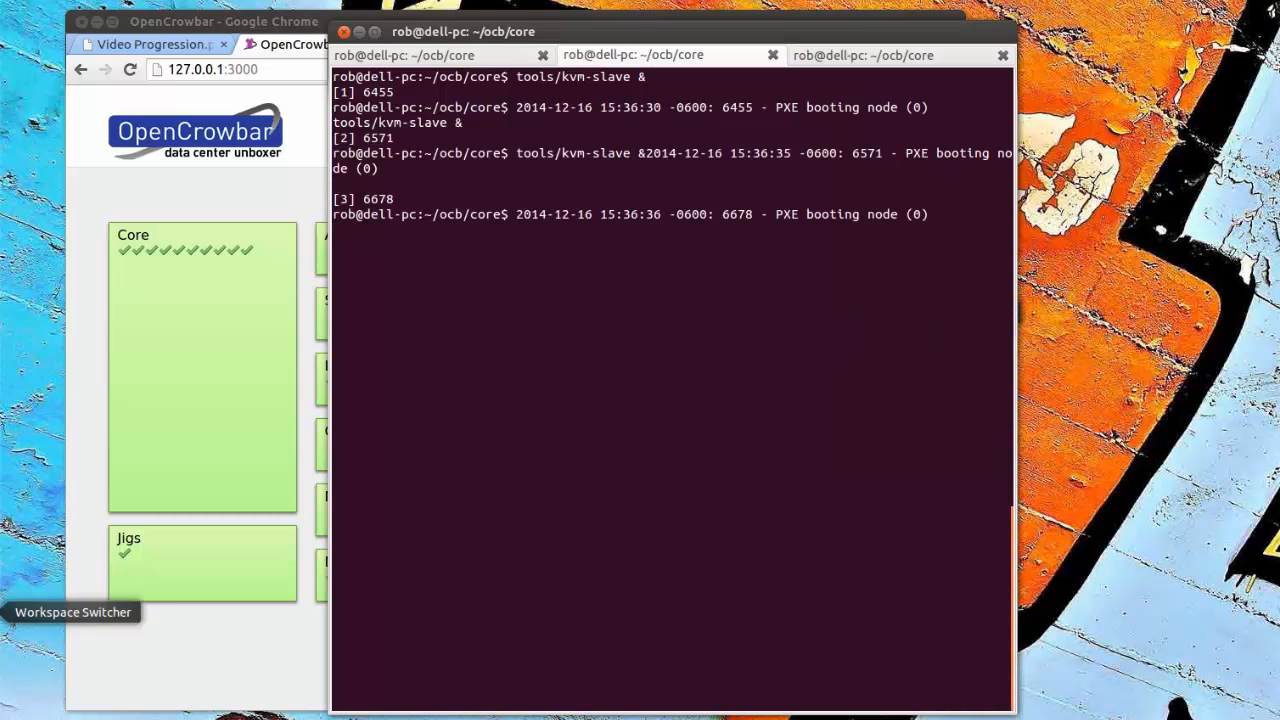
{"action": "left_click", "coordinate": [1, 562]}
{"action": "left_click", "coordinate": [1, 562]}
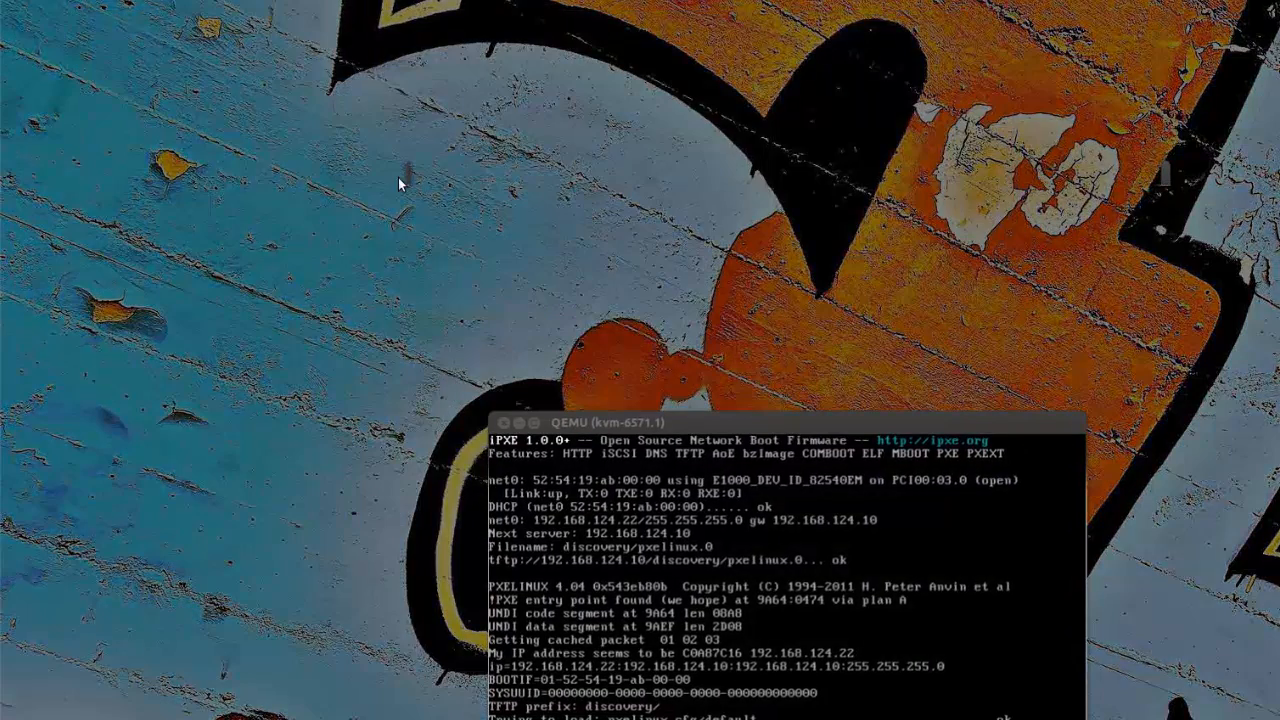
{"action": "left_click", "coordinate": [400, 180]}
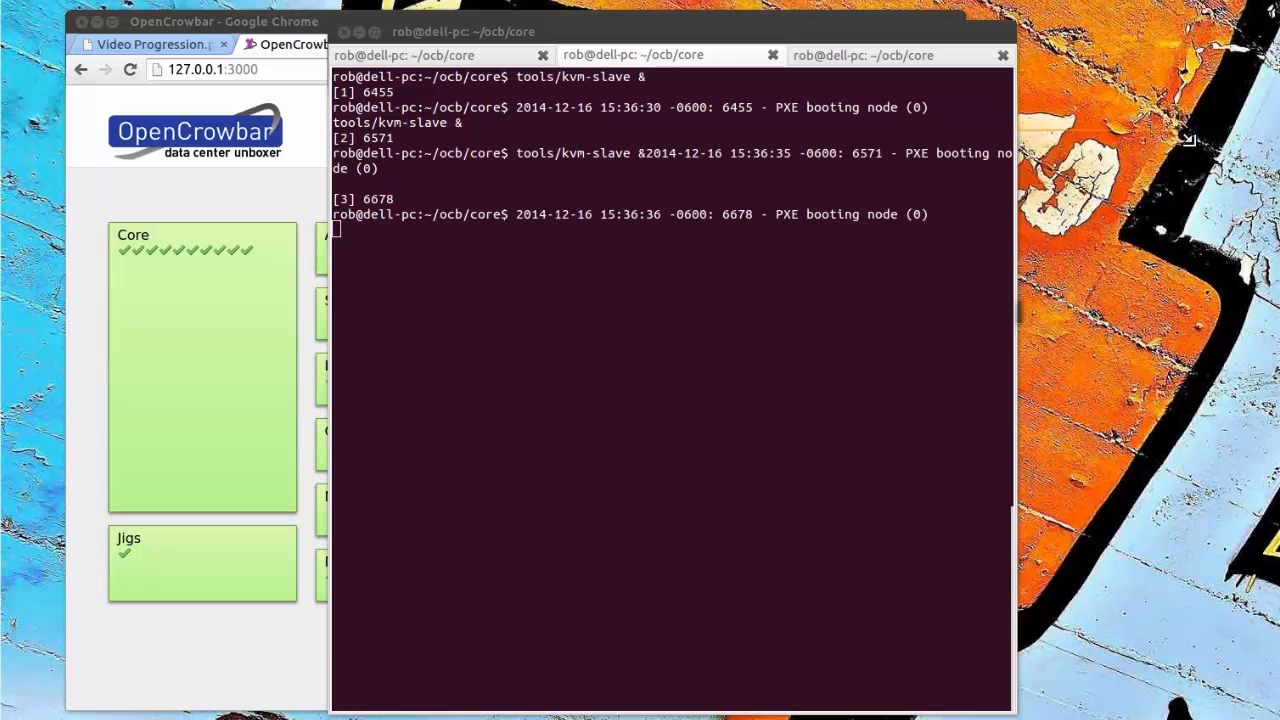
Enlarge the QEMU kvm-6455.1 console and place it across the lower part of the browser and terminal.
{"action": "left_click_drag", "start_coordinate": [1186, 42], "coordinate": [406, 283]}
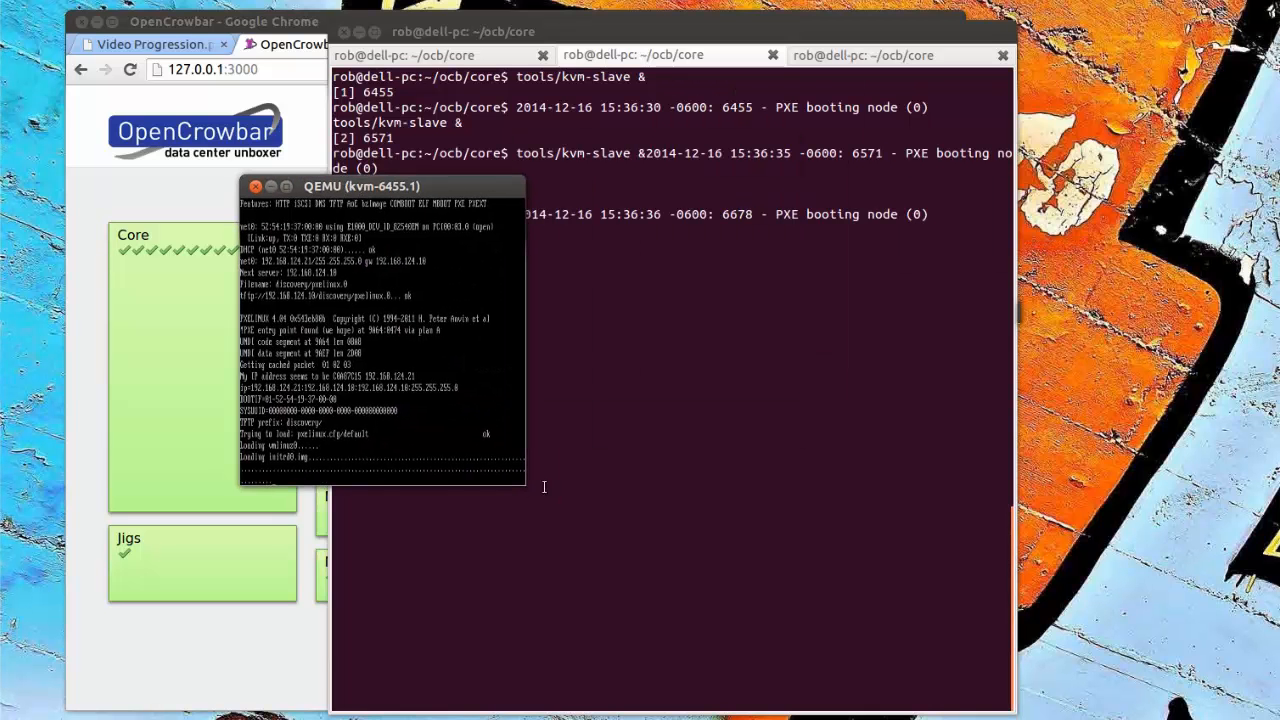
{"action": "left_click_drag", "start_coordinate": [522, 482], "coordinate": [793, 525]}
{"action": "left_click_drag", "start_coordinate": [452, 193], "coordinate": [282, 399]}
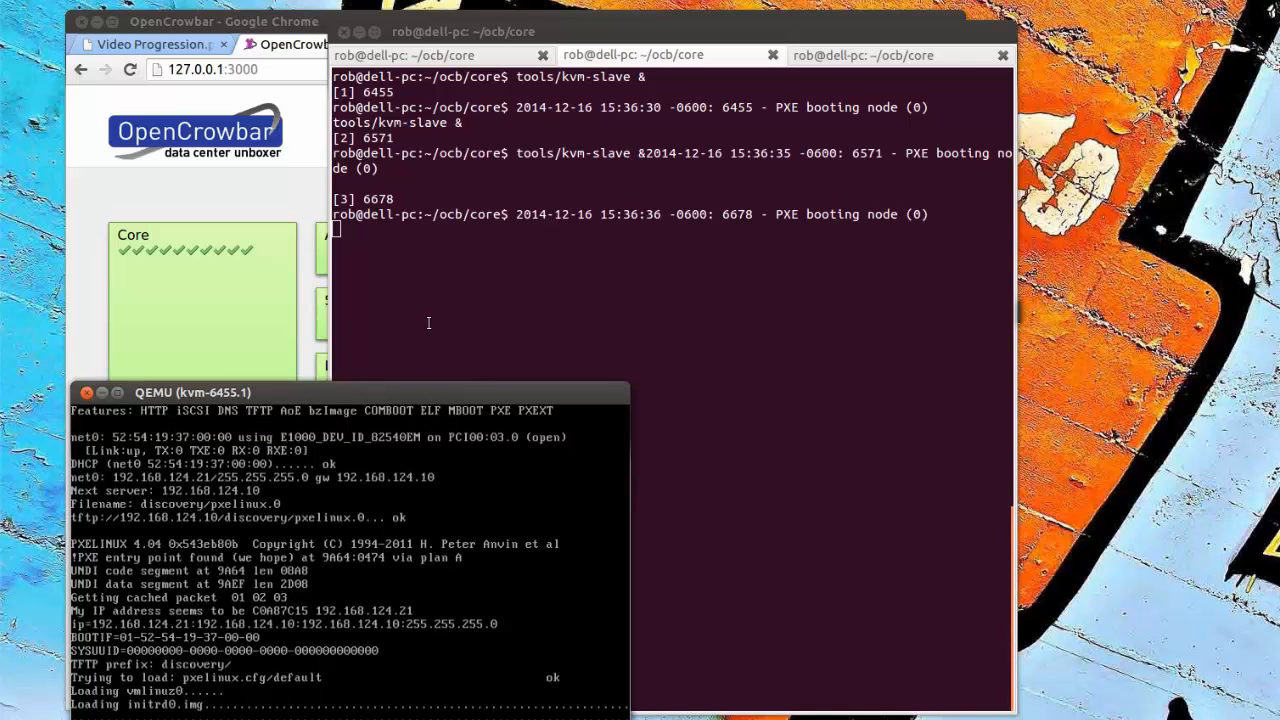
Switch to OpenCrowbar in the browser and open the system deployment's node role matrix.
{"action": "left_click", "coordinate": [304, 208]}
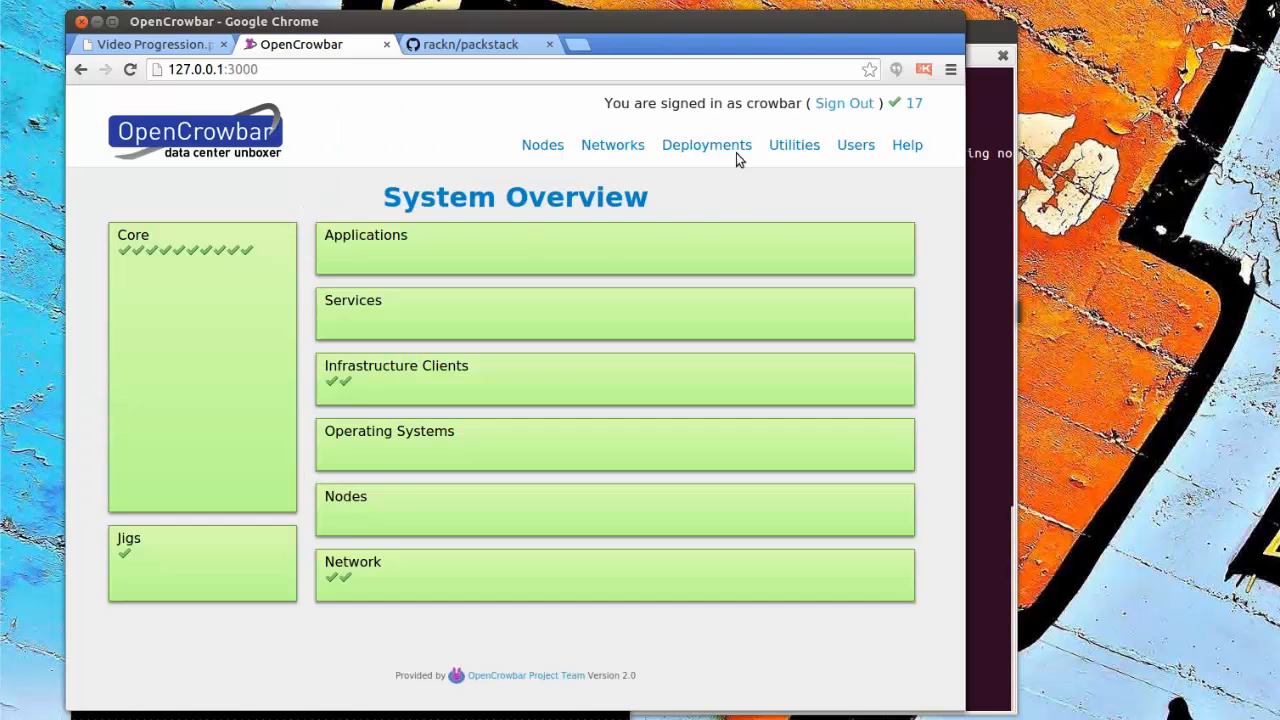
{"action": "mouse_move", "coordinate": [612, 152]}
{"action": "left_click", "coordinate": [610, 175]}
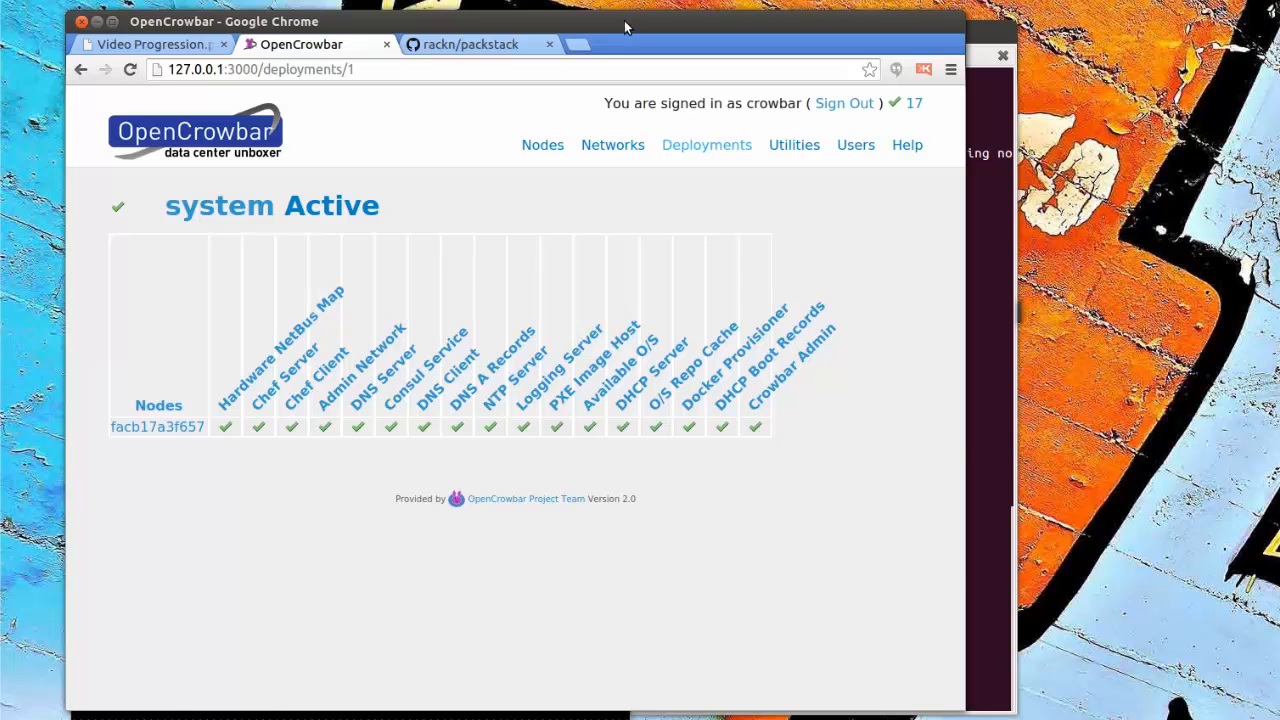
Move the QEMU kvm-6455.1 console clear of the node rows and return to the system deployment page.
{"action": "left_click", "coordinate": [416, 712]}
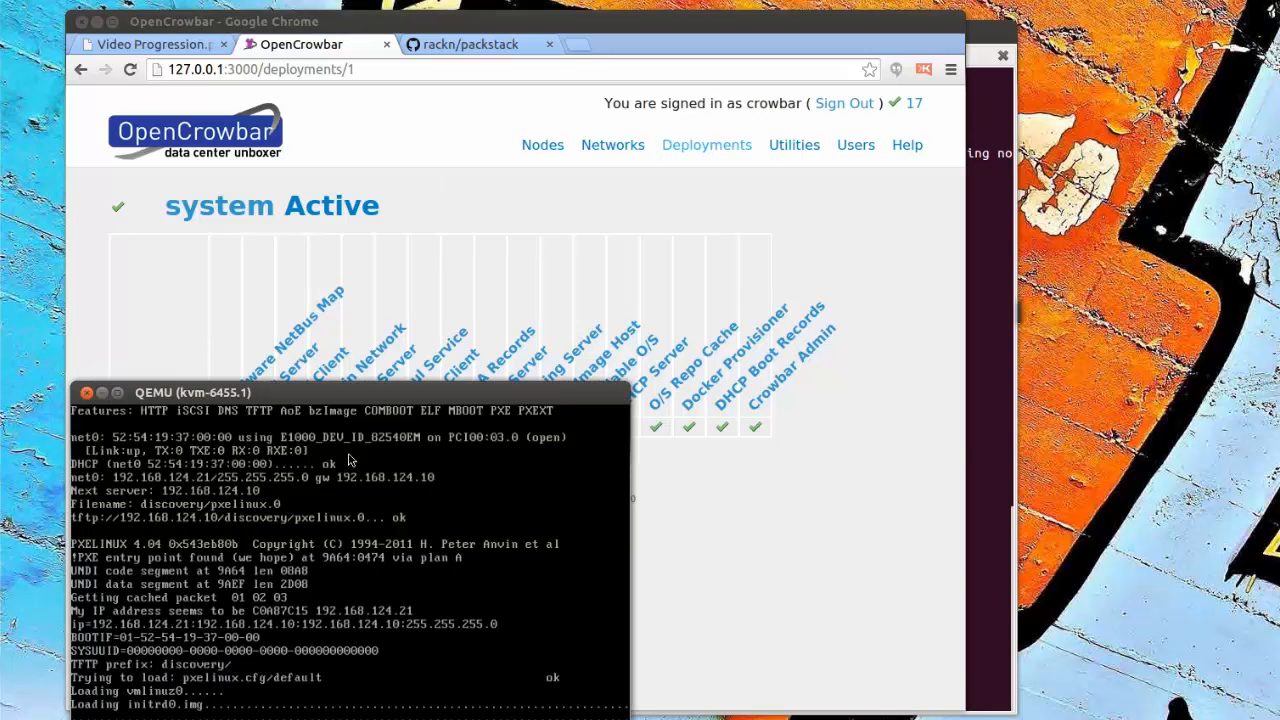
{"action": "left_click_drag", "start_coordinate": [357, 398], "coordinate": [800, 431]}
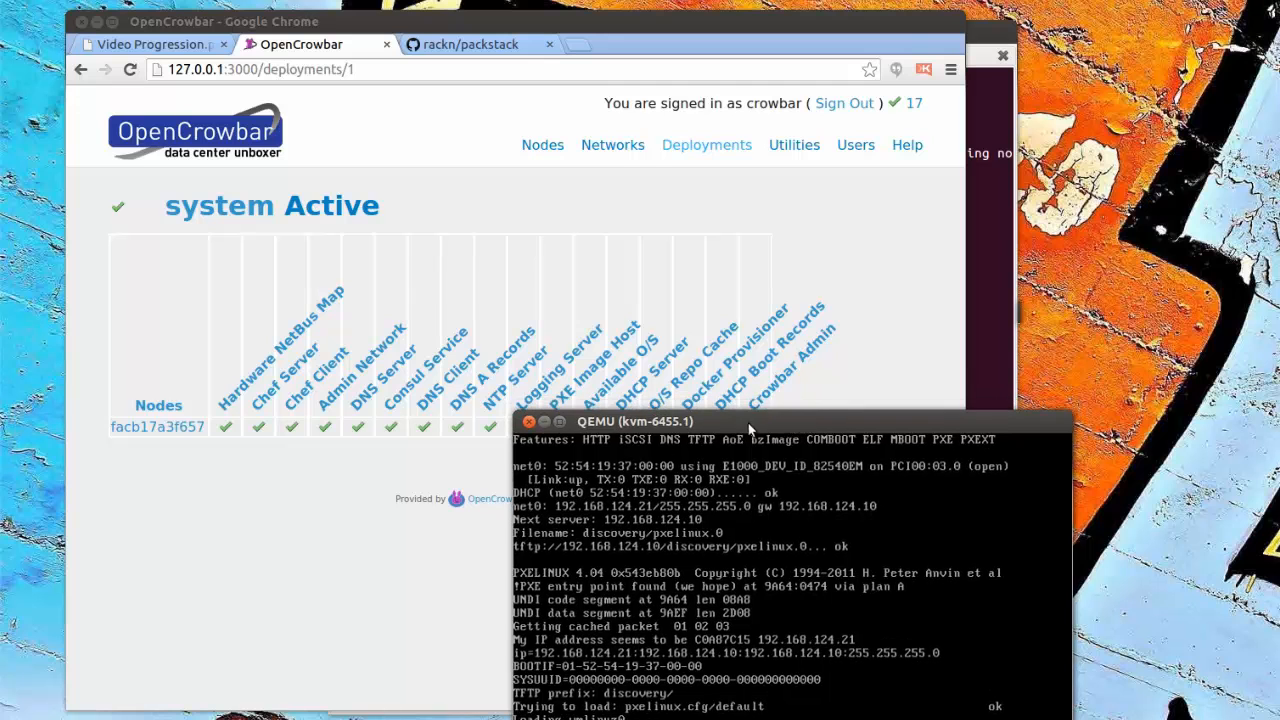
{"action": "left_click", "coordinate": [669, 202]}
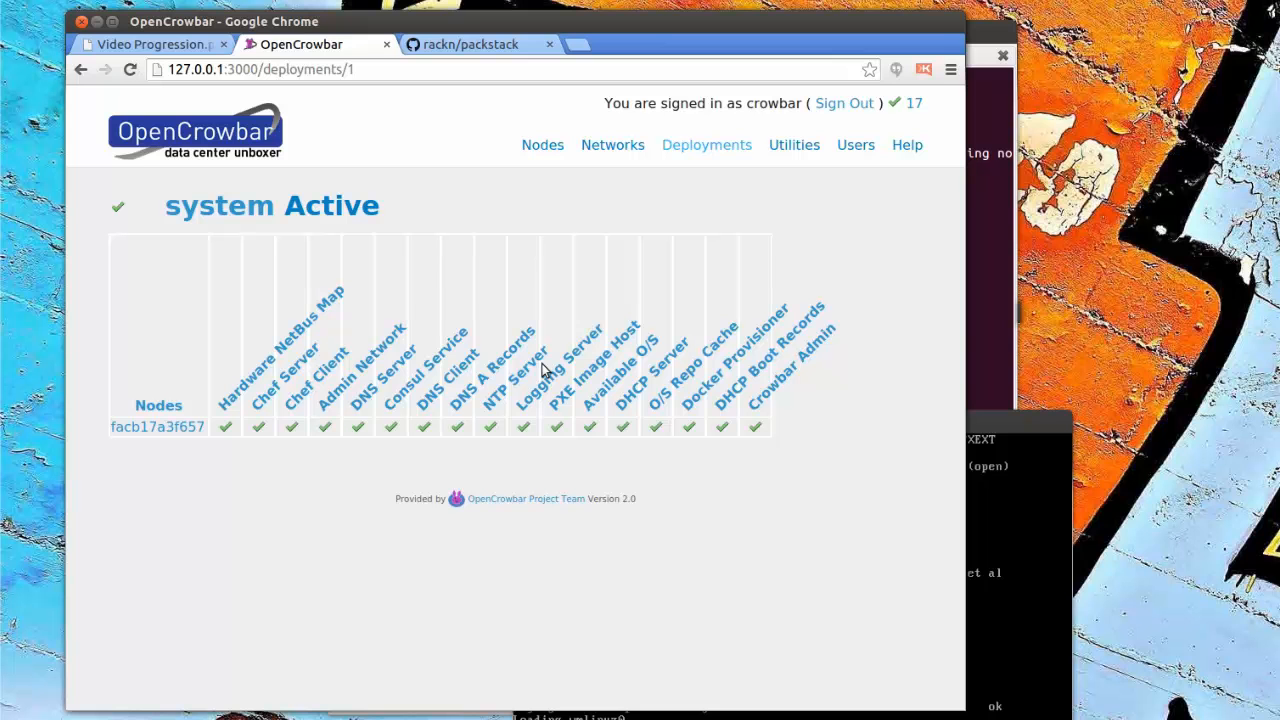
View the Video Progression diagram, and return to the OpenCrowbar deployment page.
{"action": "left_click", "coordinate": [150, 44]}
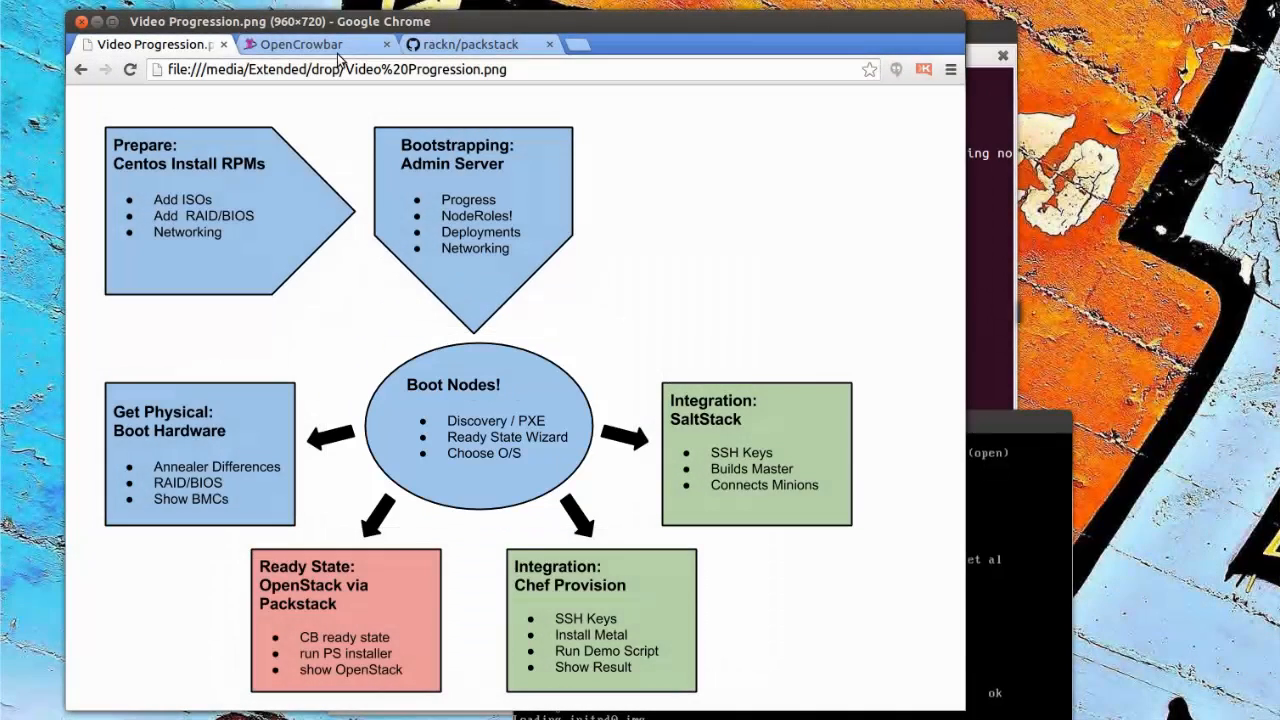
{"action": "left_click", "coordinate": [350, 45]}
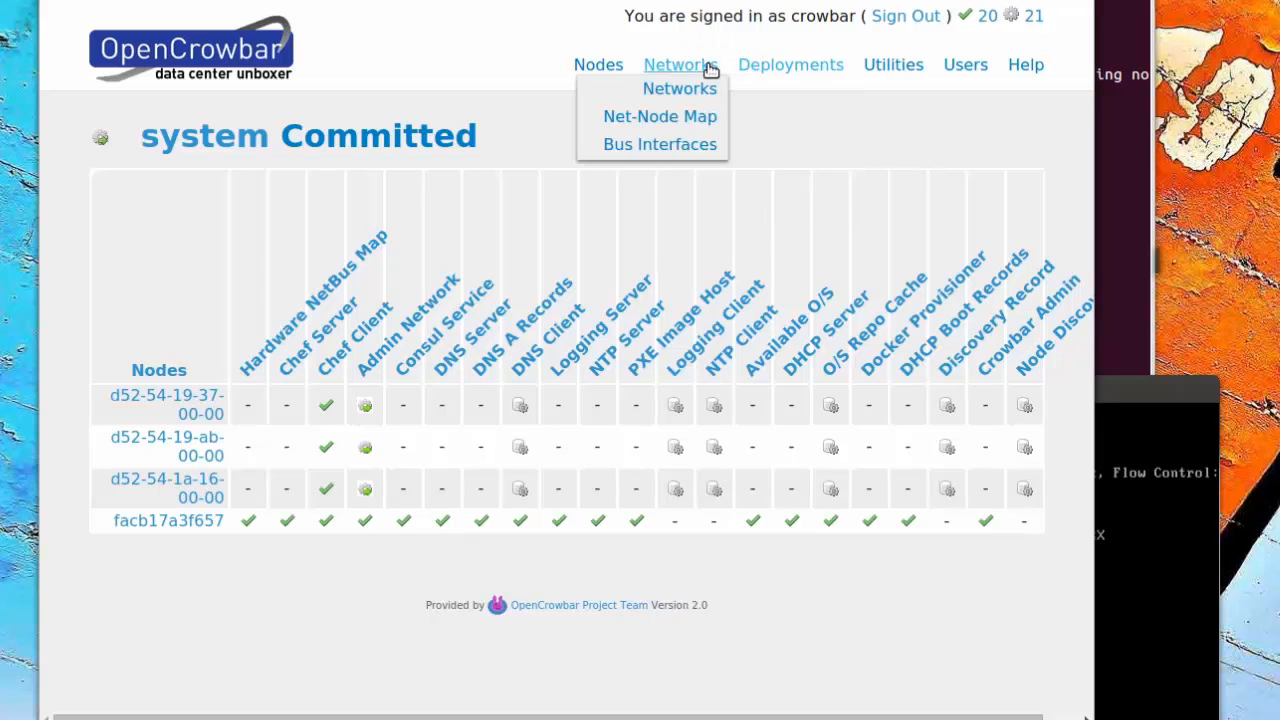
Open the Annealer Activity Monitor and examine the roles listed under Transition and Blocked.
{"action": "mouse_move", "coordinate": [766, 63]}
{"action": "left_click", "coordinate": [807, 146]}
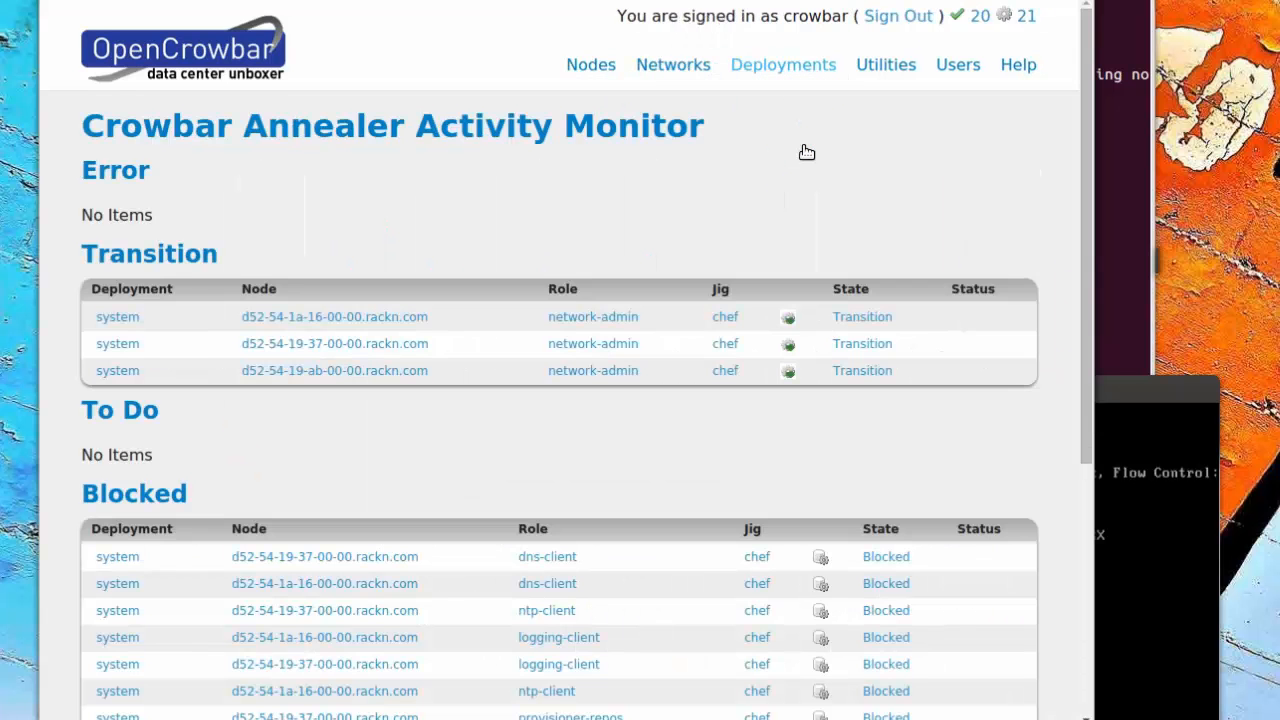
{"action": "scroll", "coordinate": [792, 405], "scroll_direction": "down", "scroll_amount": 1}
{"action": "scroll", "coordinate": [793, 405], "scroll_direction": "down", "scroll_amount": 2}
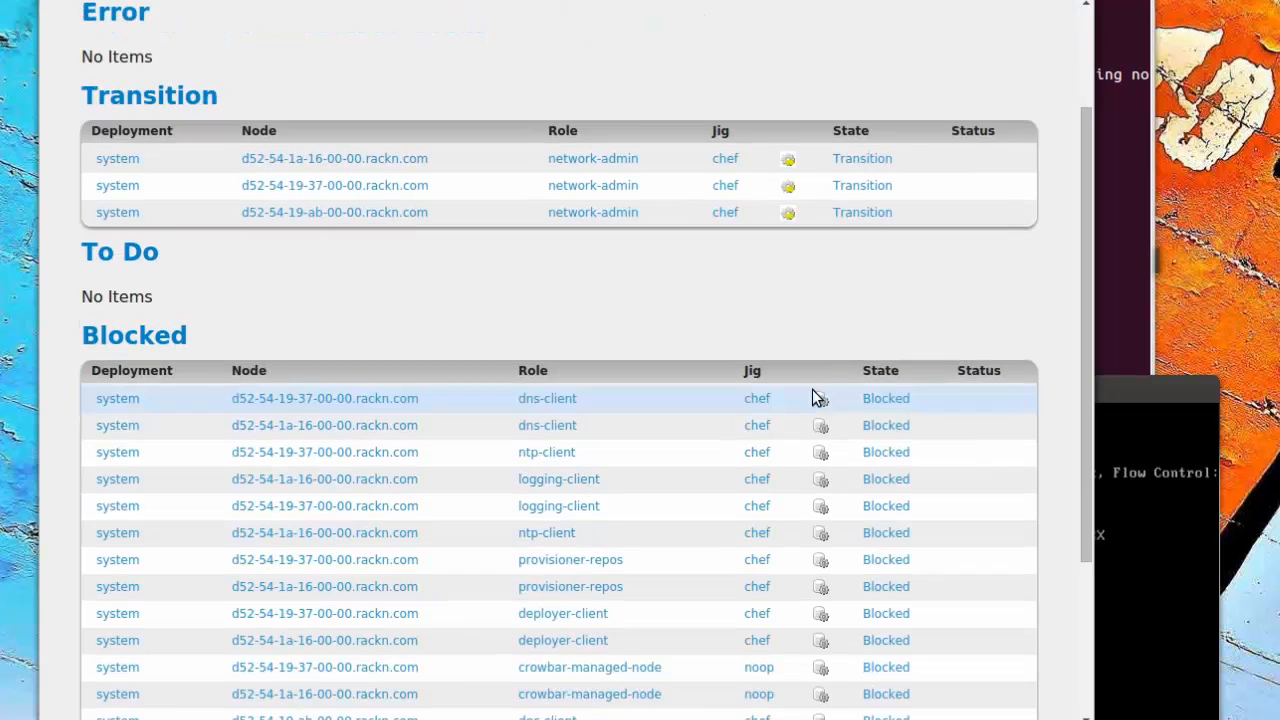
{"action": "scroll", "coordinate": [847, 364], "scroll_direction": "up", "scroll_amount": 1}
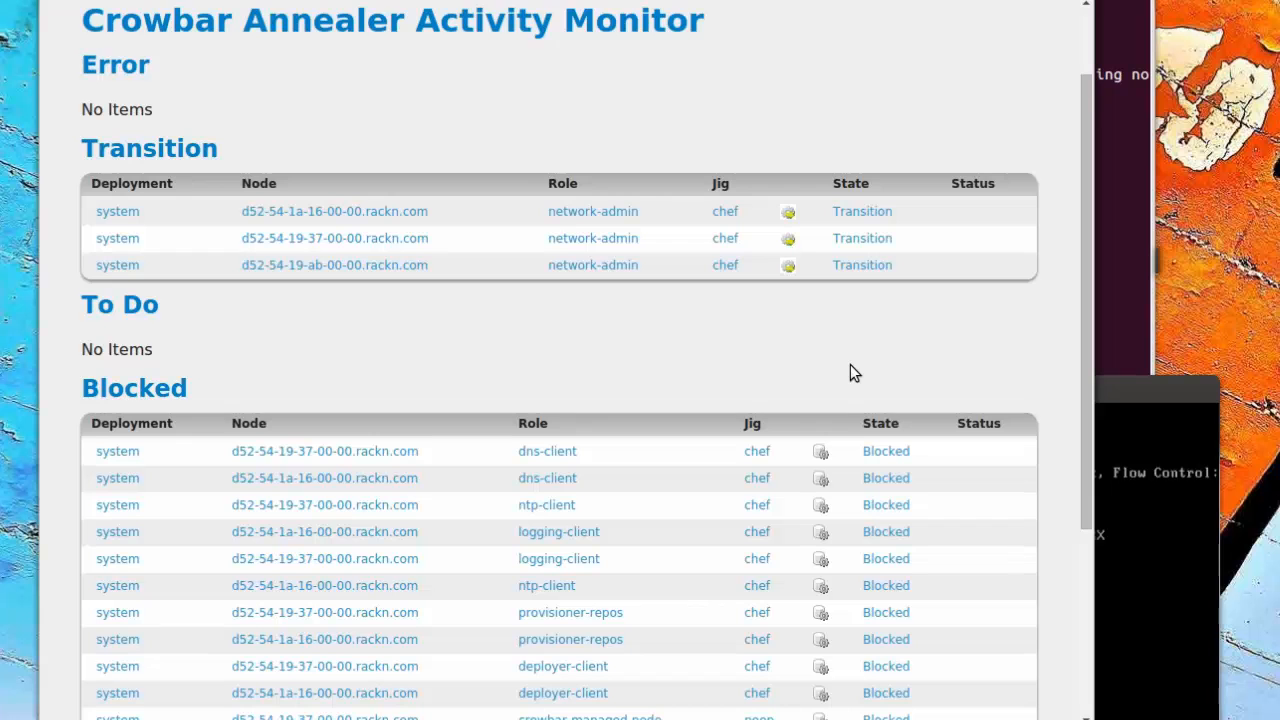
{"action": "scroll", "coordinate": [850, 366], "scroll_direction": "down", "scroll_amount": 5}
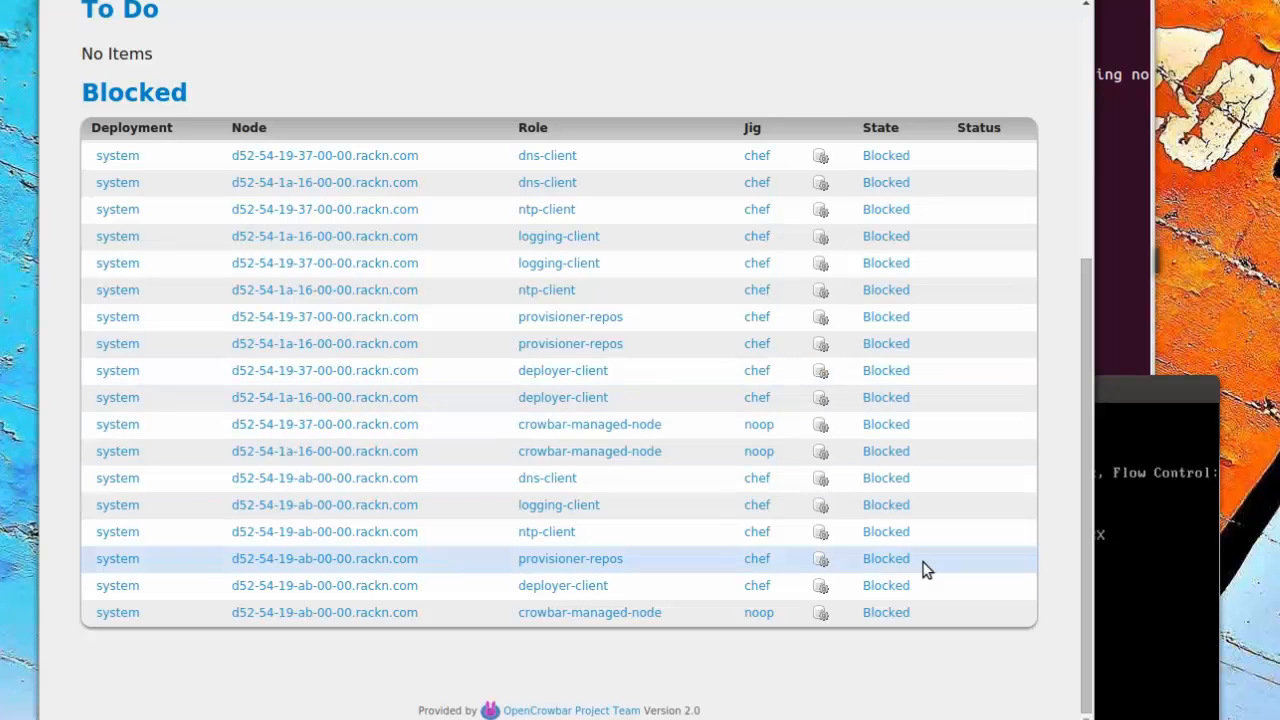
{"action": "scroll", "coordinate": [838, 542], "scroll_direction": "up", "scroll_amount": 3}
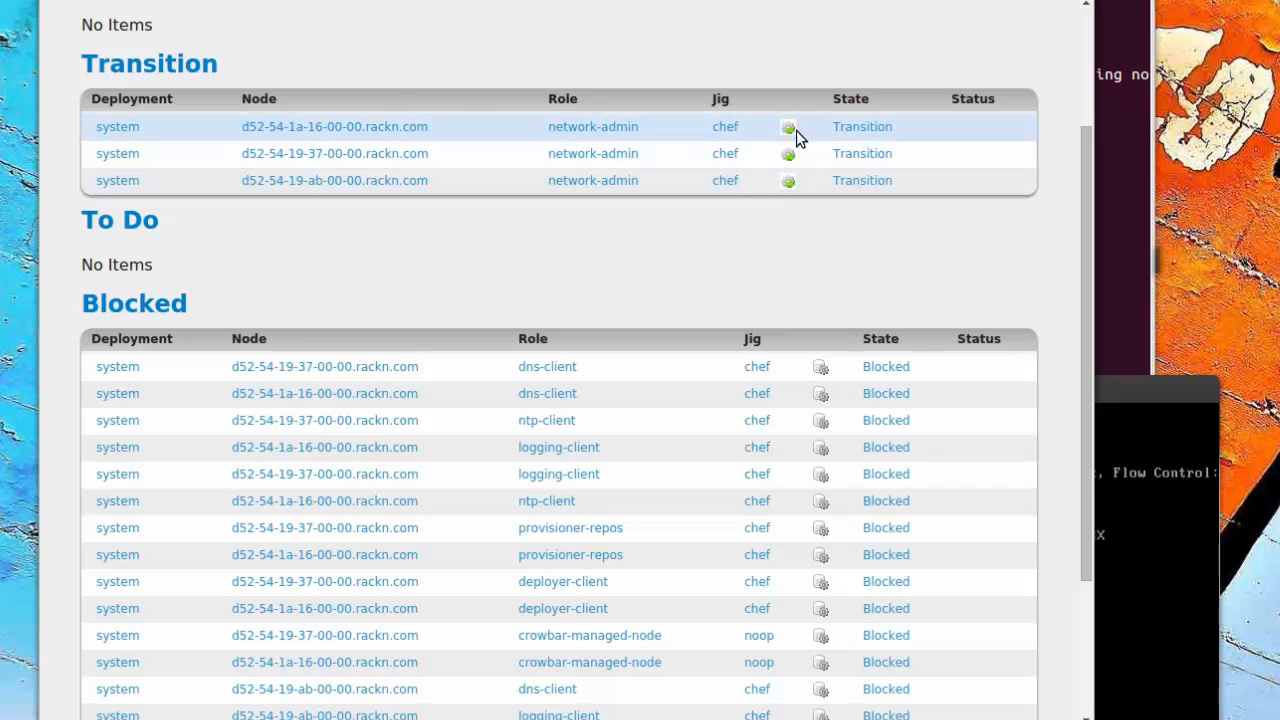
{"action": "scroll", "coordinate": [780, 340], "scroll_direction": "down", "scroll_amount": 3}
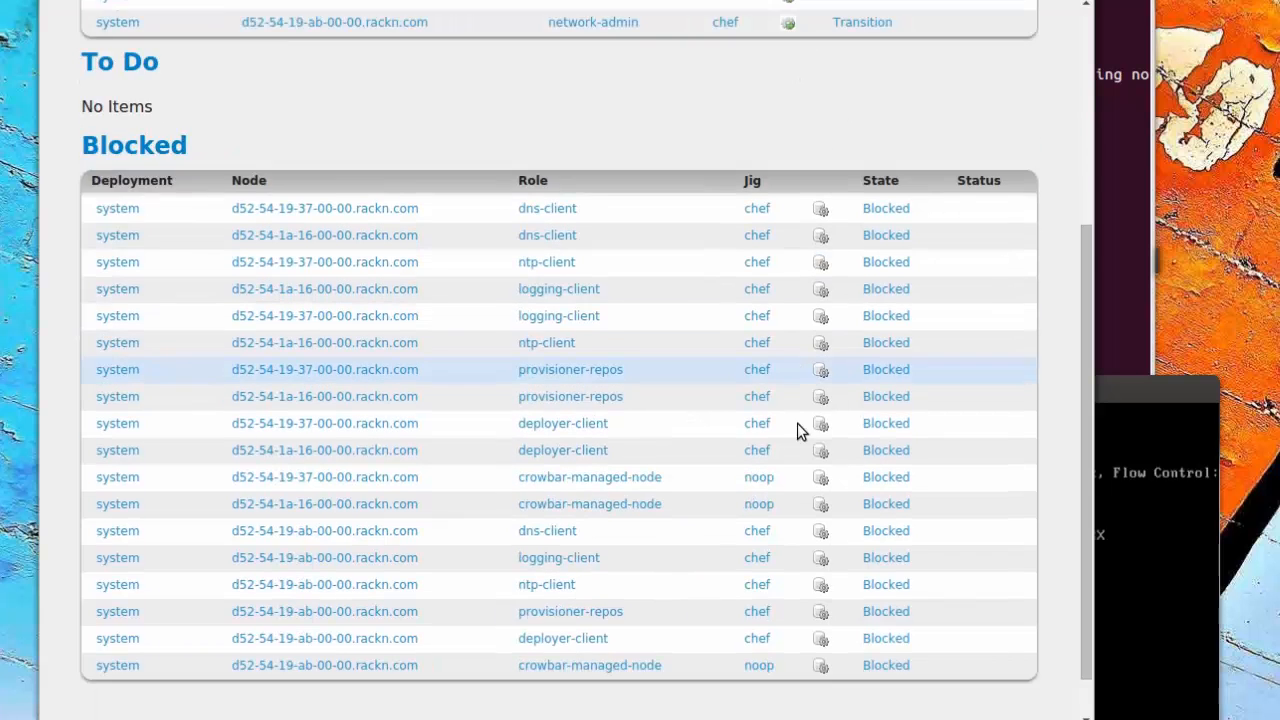
{"action": "scroll", "coordinate": [671, 480], "scroll_direction": "up", "scroll_amount": 6}
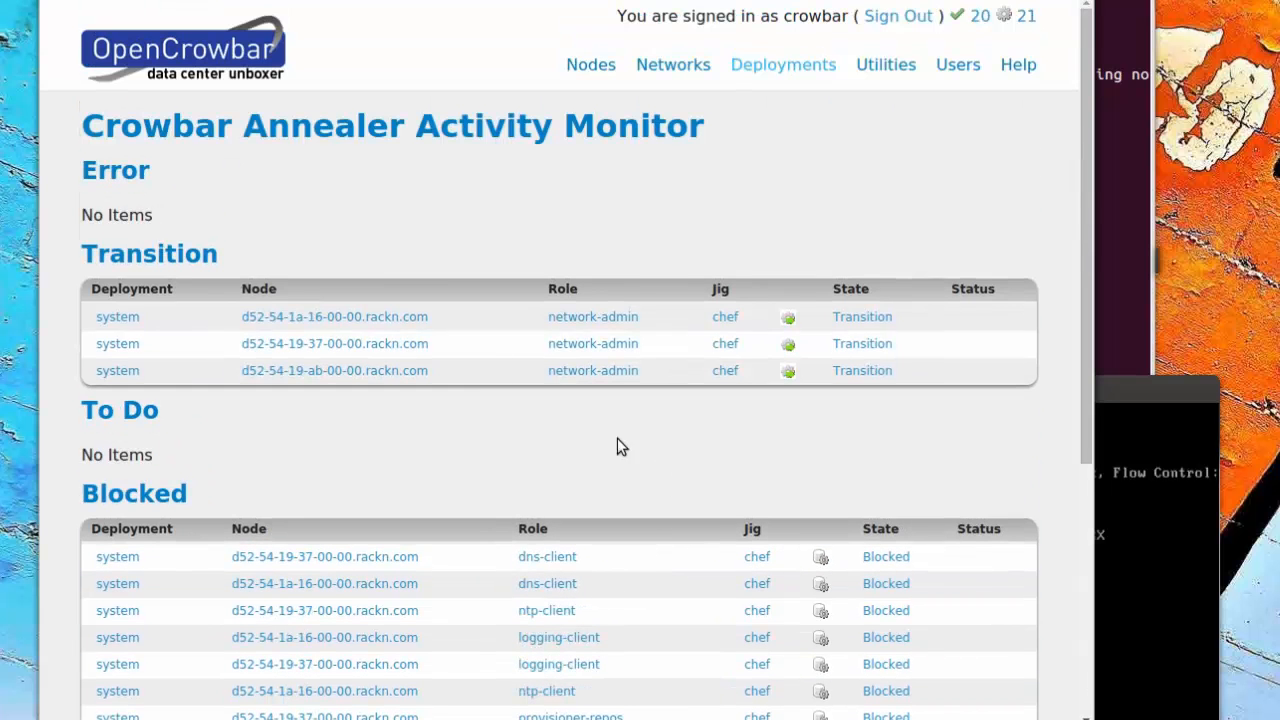
Open the details of node d52-54-1a-16-00-00 and examine its addresses, in-process actions and attributes.
{"action": "left_click", "coordinate": [352, 316]}
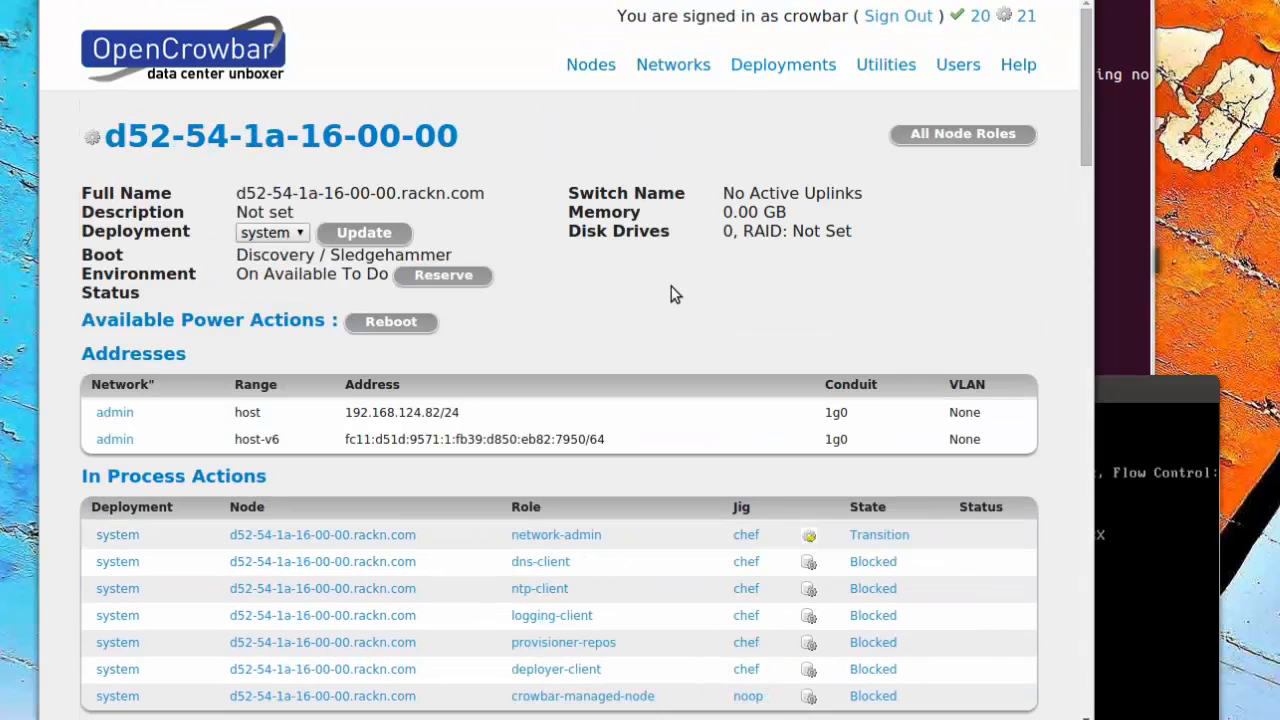
{"action": "scroll", "coordinate": [690, 370], "scroll_direction": "down", "scroll_amount": 3}
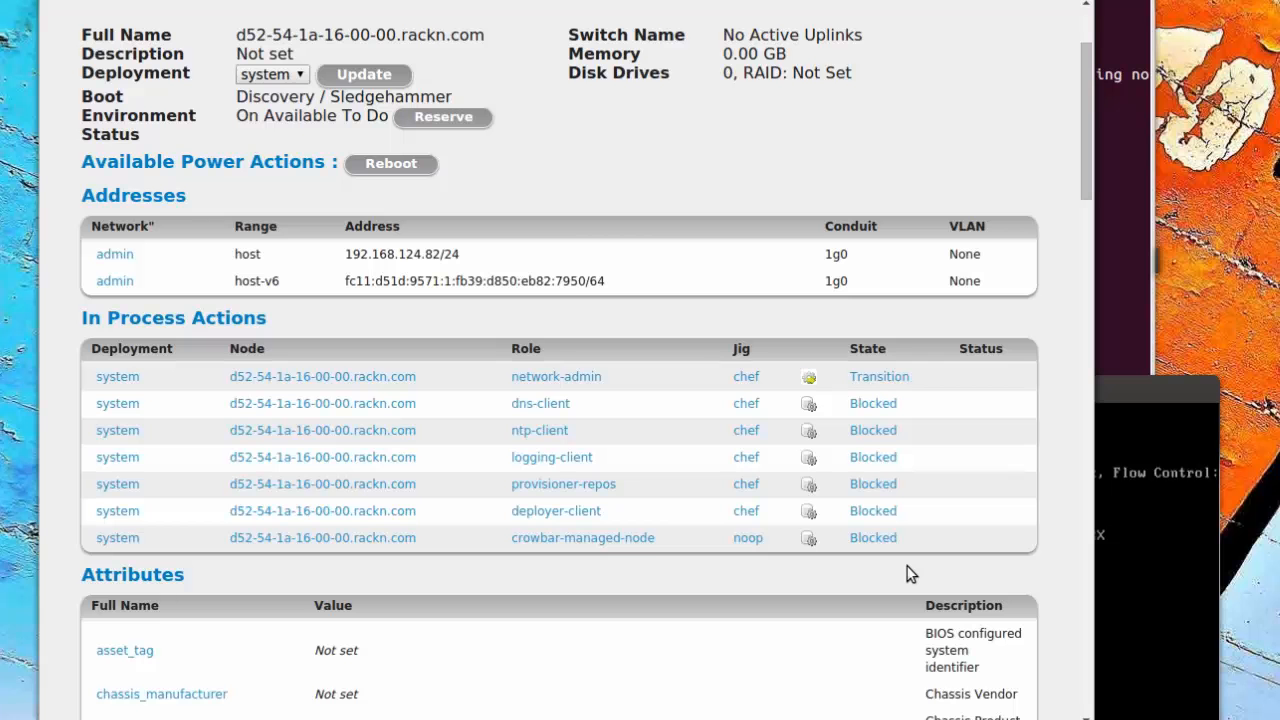
{"action": "scroll", "coordinate": [818, 437], "scroll_direction": "up", "scroll_amount": 3}
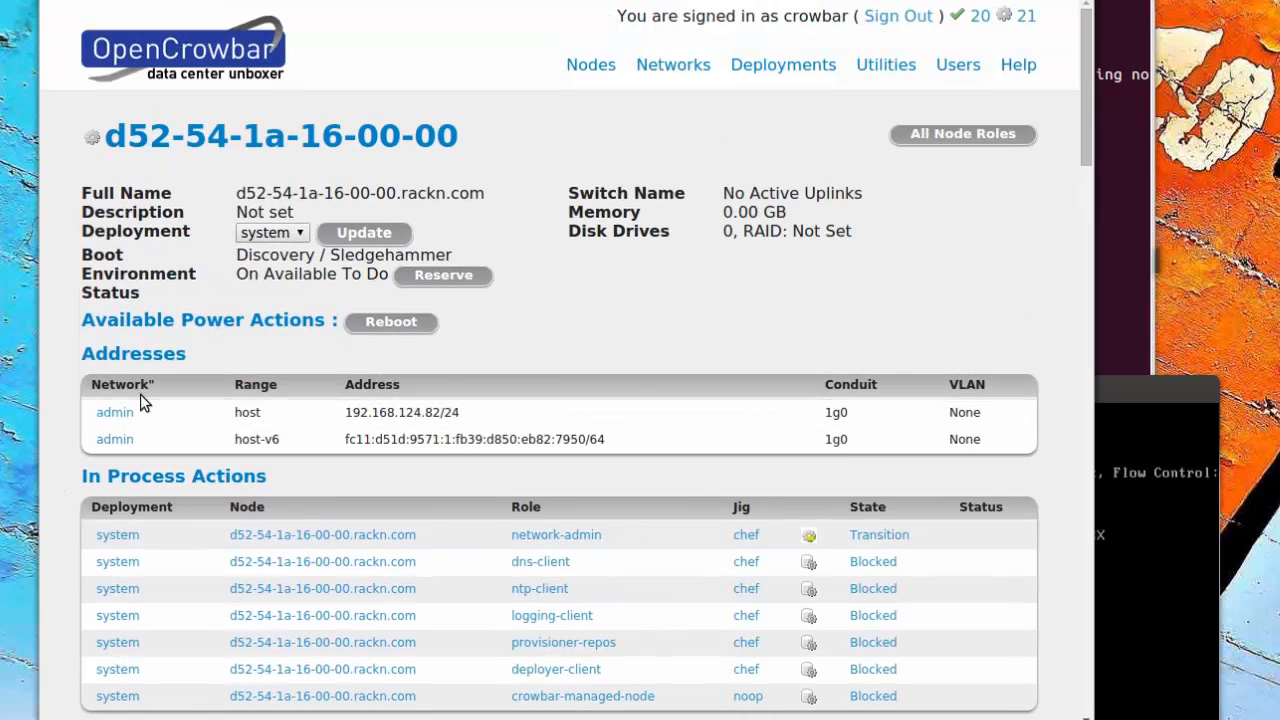
{"action": "scroll", "coordinate": [670, 450], "scroll_direction": "down", "scroll_amount": 3}
{"action": "scroll", "coordinate": [660, 588], "scroll_direction": "down", "scroll_amount": 3}
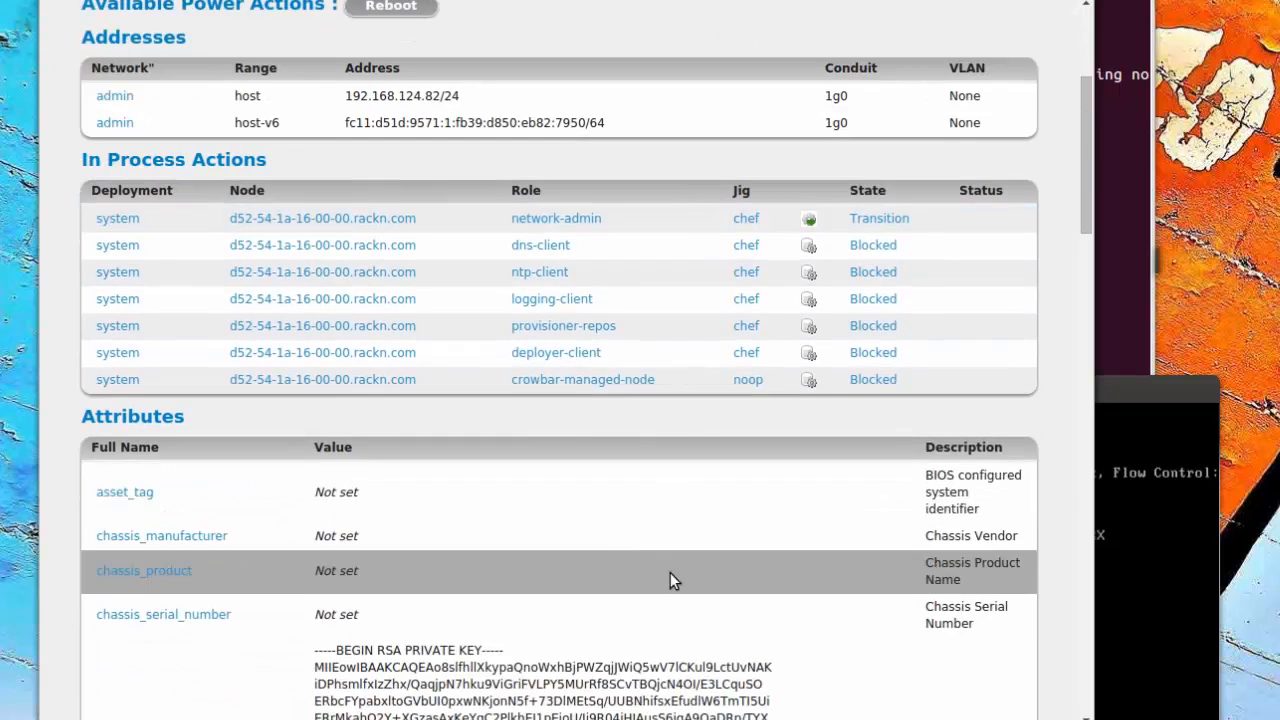
{"action": "scroll", "coordinate": [462, 476], "scroll_direction": "down", "scroll_amount": 4}
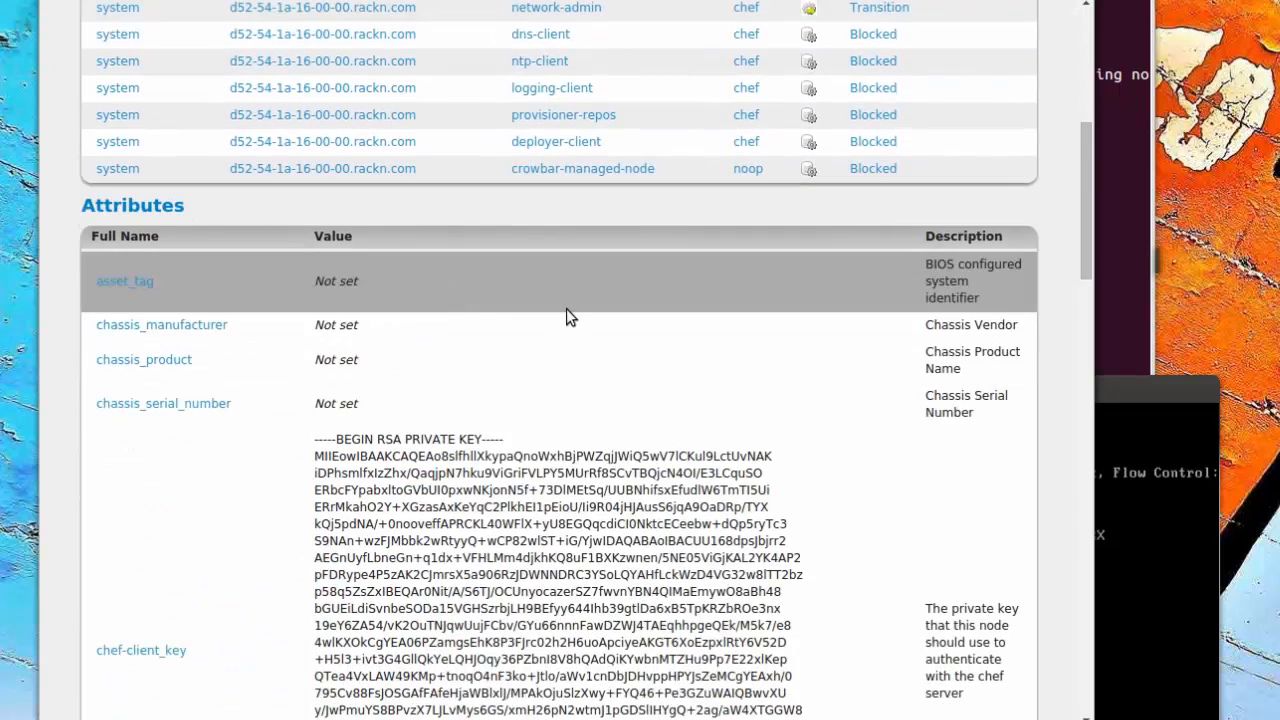
Examine the chef-client, hint and network-admin attributes of node d52-54-1a-16-00-00, and return to its address and role overview.
{"action": "scroll", "coordinate": [572, 332], "scroll_direction": "down", "scroll_amount": 2}
{"action": "scroll", "coordinate": [590, 384], "scroll_direction": "down", "scroll_amount": 2}
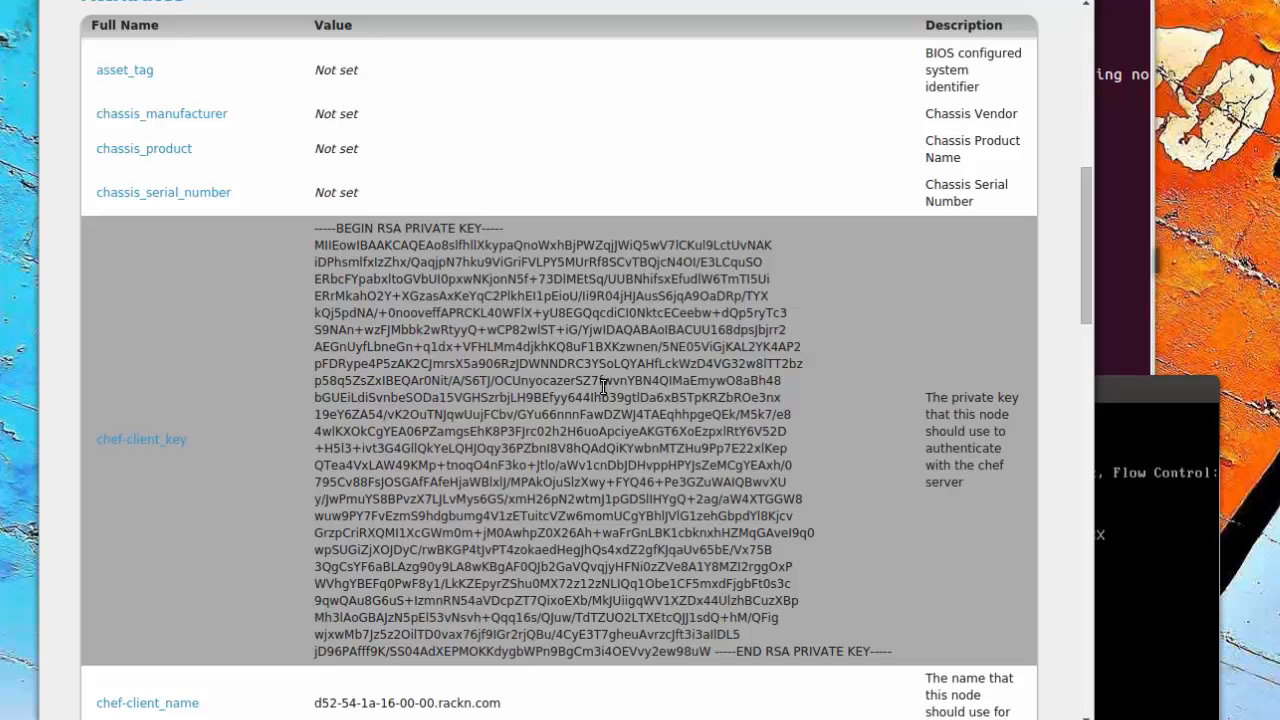
{"action": "scroll", "coordinate": [603, 385], "scroll_direction": "up", "scroll_amount": 4}
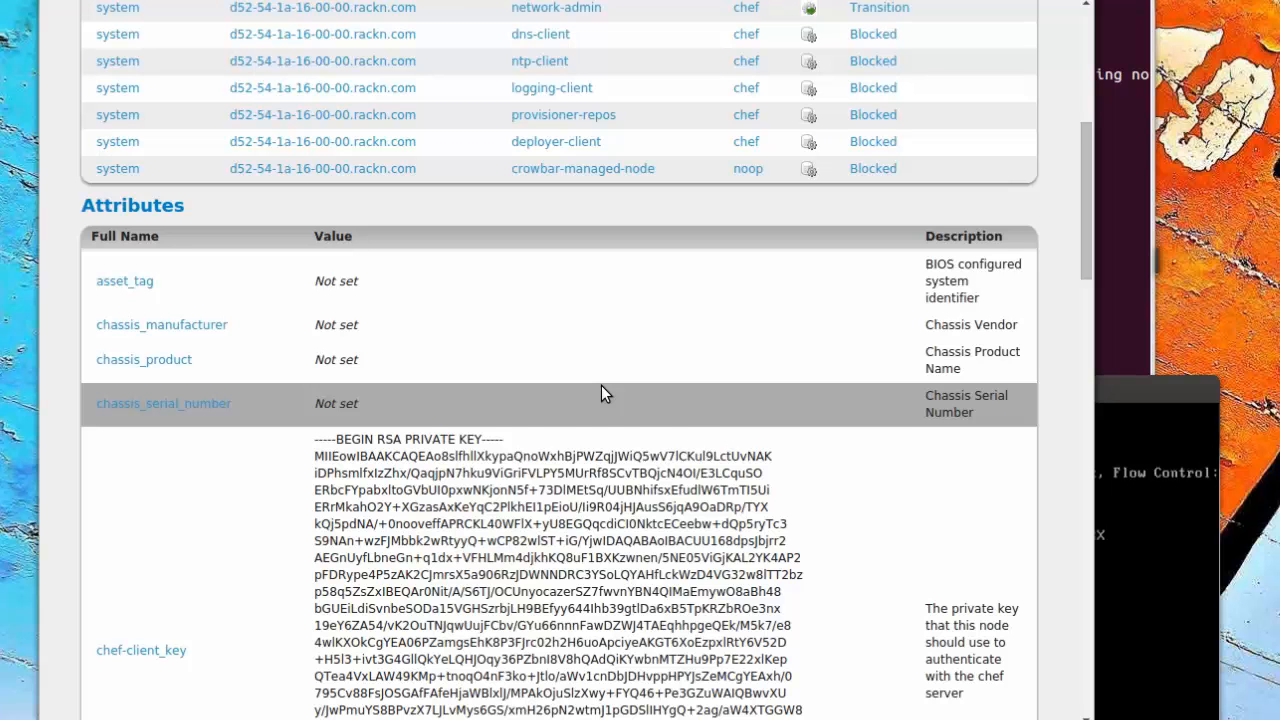
{"action": "scroll", "coordinate": [601, 386], "scroll_direction": "down", "scroll_amount": 6}
{"action": "scroll", "coordinate": [710, 459], "scroll_direction": "down", "scroll_amount": 4}
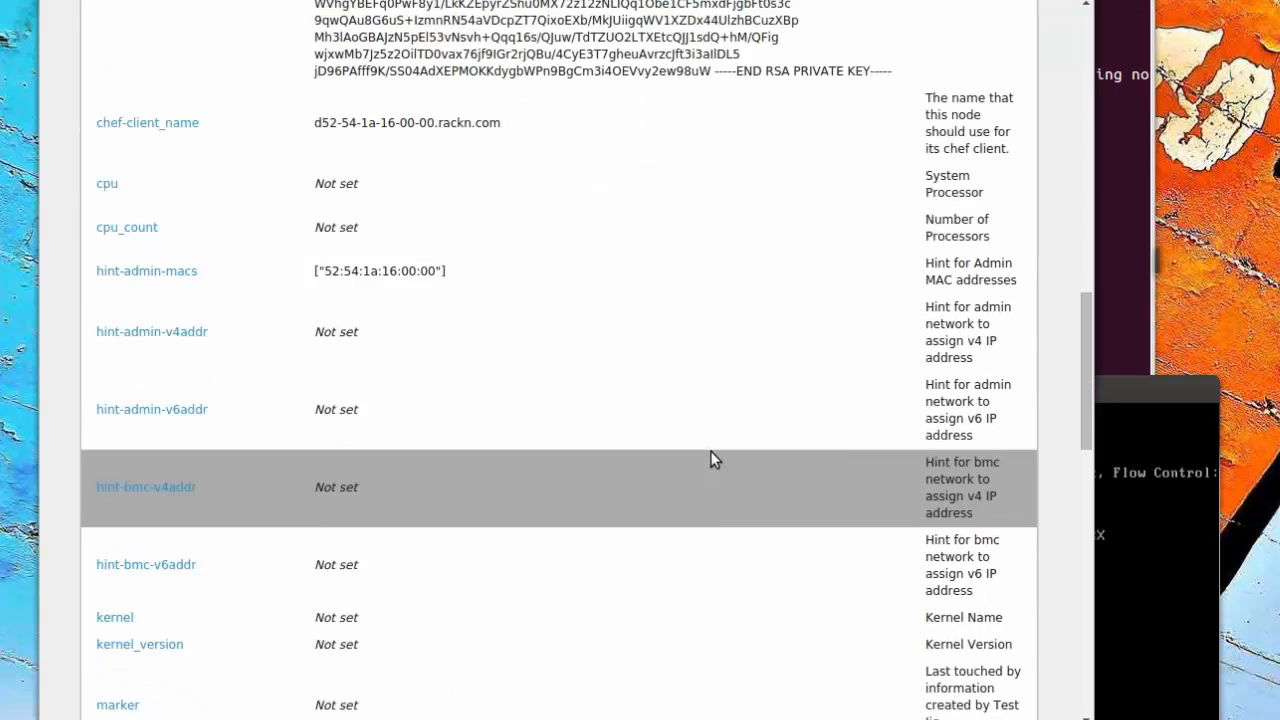
{"action": "scroll", "coordinate": [705, 470], "scroll_direction": "down", "scroll_amount": 4}
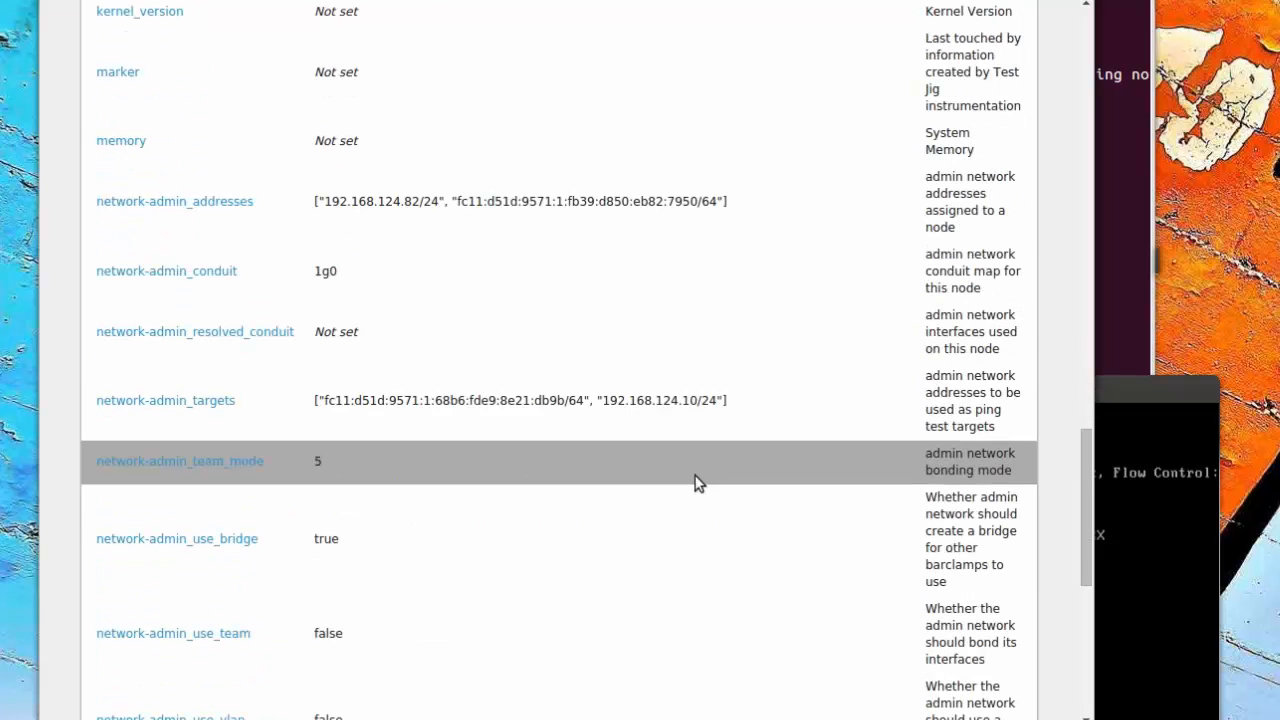
{"action": "scroll", "coordinate": [698, 483], "scroll_direction": "up", "scroll_amount": 2}
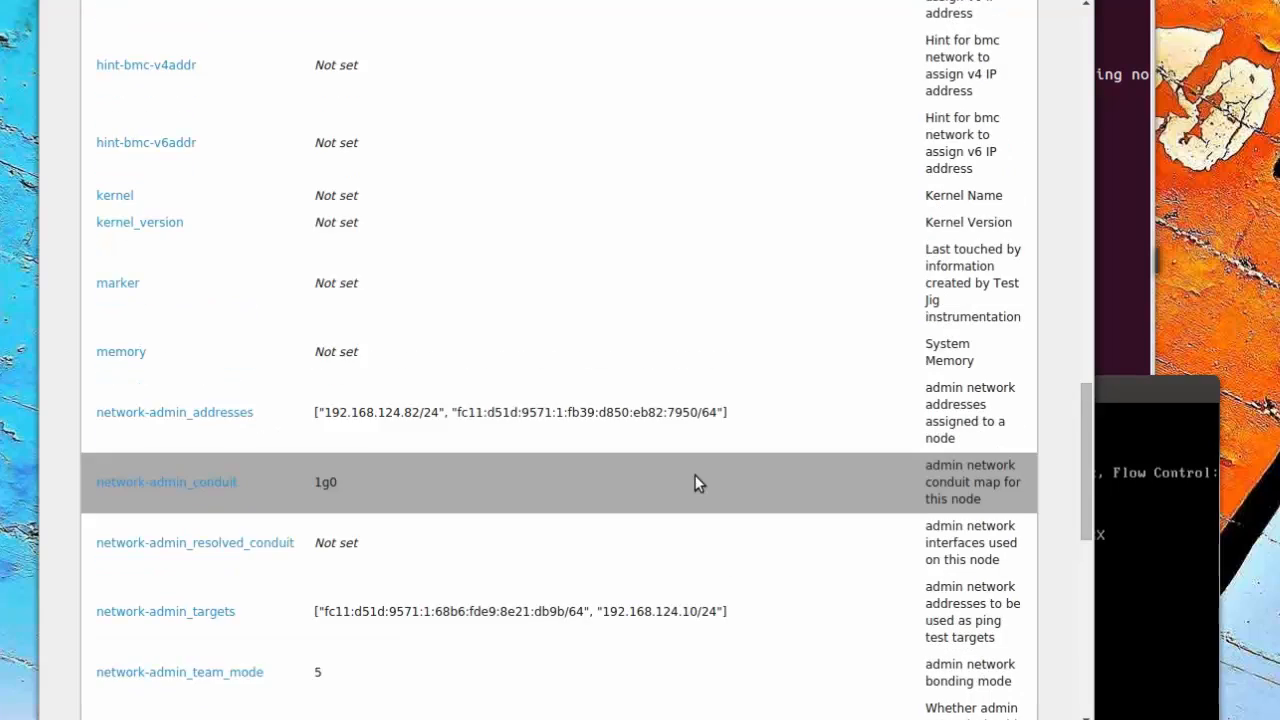
{"action": "scroll", "coordinate": [692, 474], "scroll_direction": "up", "scroll_amount": 11}
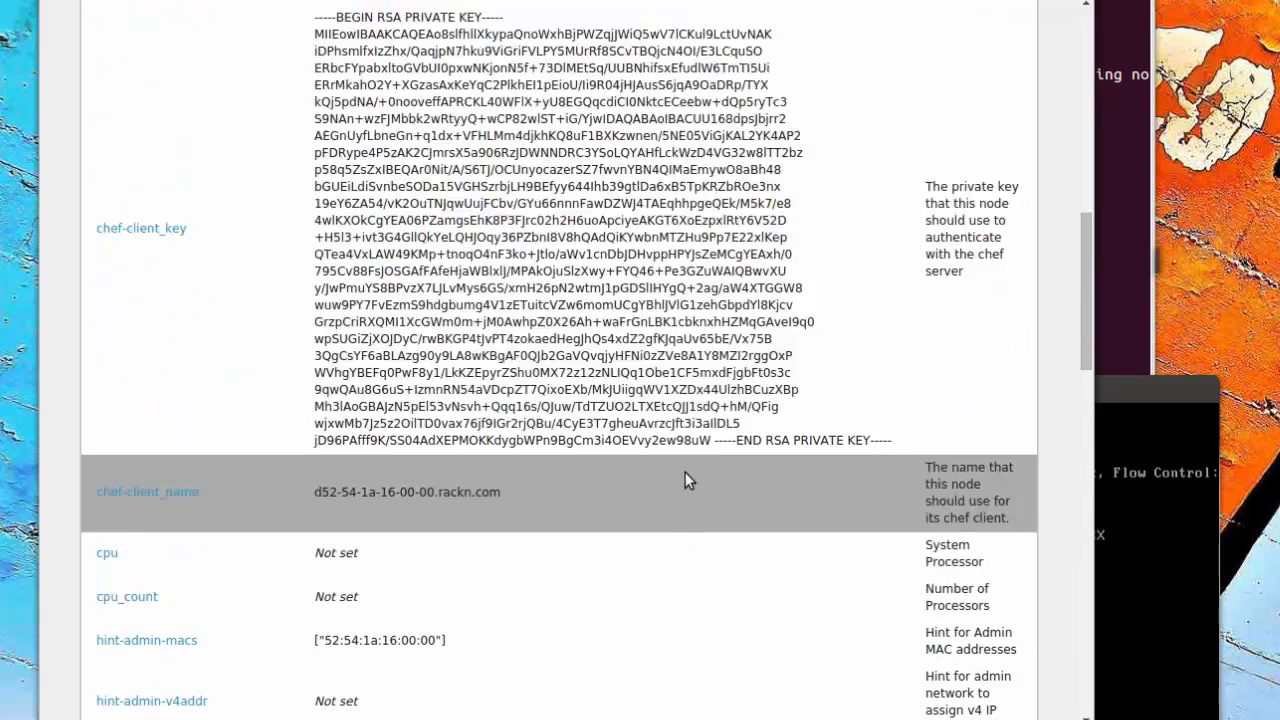
{"action": "scroll", "coordinate": [685, 472], "scroll_direction": "up", "scroll_amount": 6}
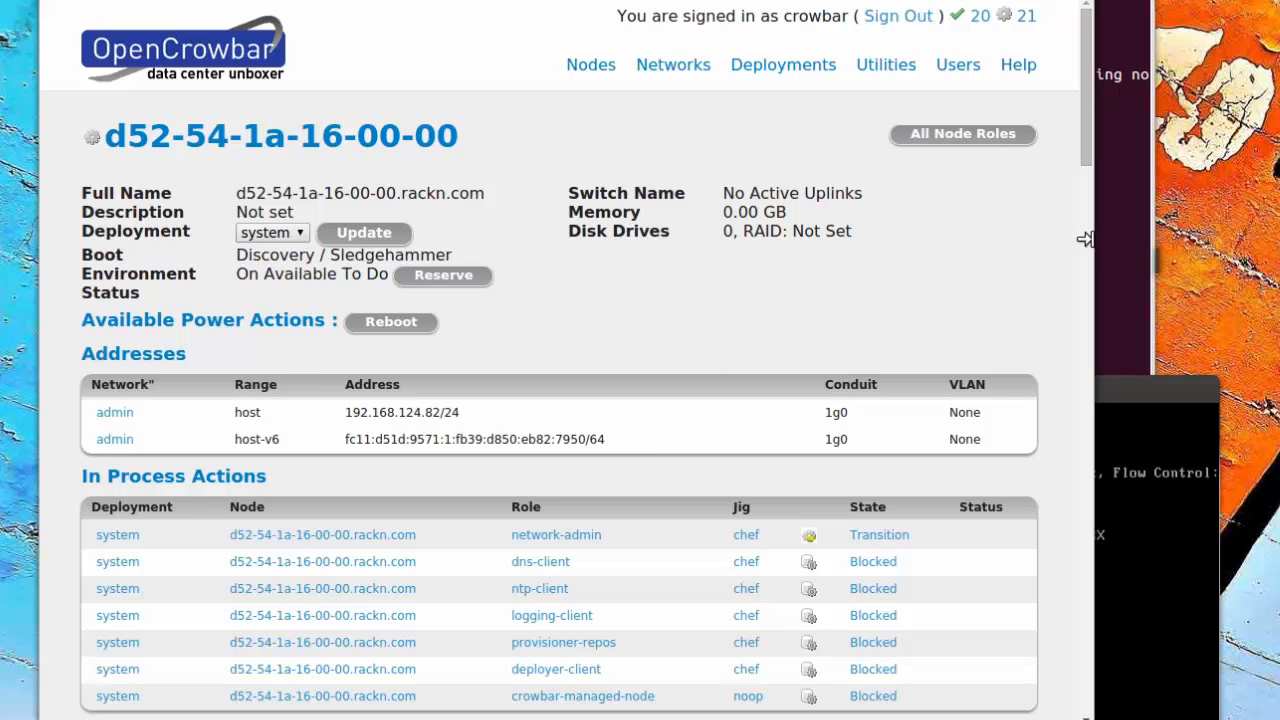
Switch to the admin container's terminal and list all nodes as JSON with crowbar nodes list.
{"action": "left_click", "coordinate": [1110, 256]}
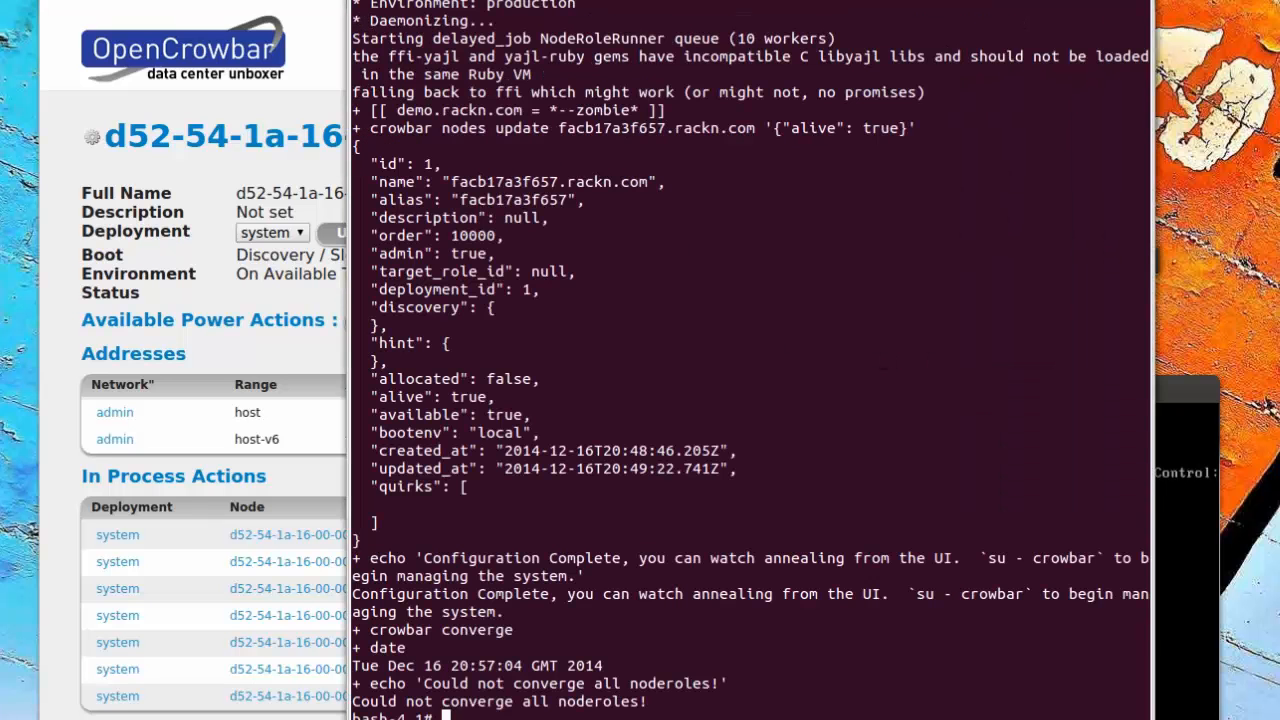
{"action": "type", "text": "crowbar"}
{"action": "key", "text": "Return"}
{"action": "type", "text": "crowbar"}
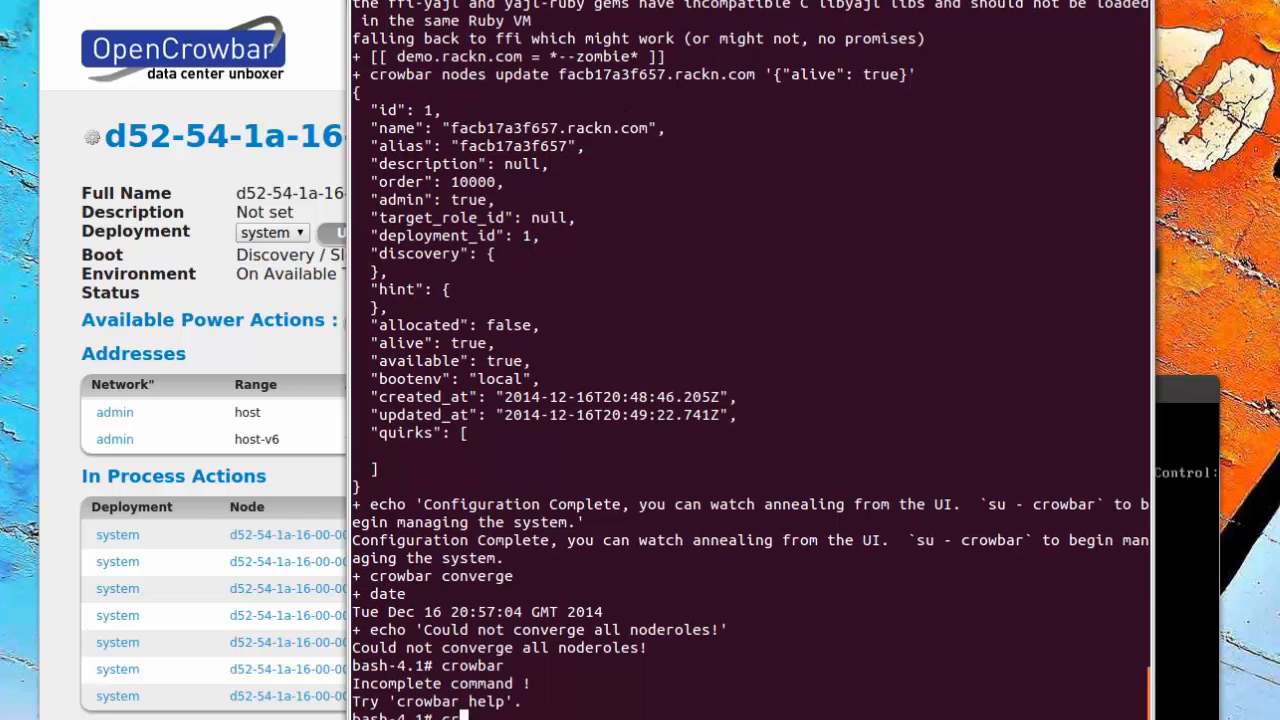
{"action": "type", "text": " nodes list"}
{"action": "key", "text": "Return"}
Try the command crowbar nodes list 1 in the terminal, and clear the recalled command from the prompt.
{"action": "key", "text": "Up"}
{"action": "type", "text": "1"}
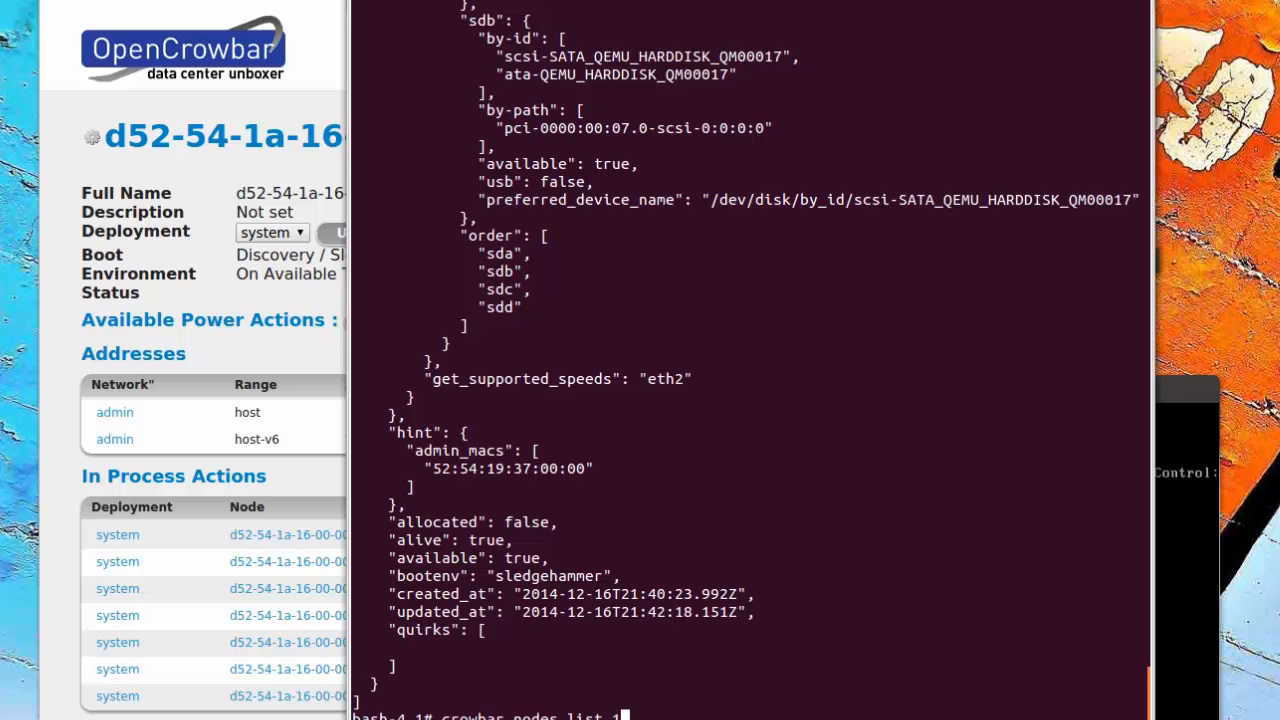
{"action": "key", "text": "Return"}
{"action": "key", "text": "Up"}
{"action": "key", "text": "BackSpace"}
{"action": "key", "text": "BackSpace"}
{"action": "key", "text": "BackSpace"}
{"action": "key", "text": "BackSpace"}
{"action": "key", "text": "BackSpace"}
{"action": "key", "text": "BackSpace"}
{"action": "key", "text": "BackSpace"}
{"action": "key", "text": "BackSpace"}
{"action": "key", "text": "BackSpace"}
{"action": "key", "text": "BackSpace"}
{"action": "key", "text": "BackSpace"}
{"action": "key", "text": "BackSpace"}
{"action": "key", "text": "BackSpace"}
{"action": "key", "text": "BackSpace"}
{"action": "key", "text": "BackSpace"}
{"action": "key", "text": "BackSpace"}
{"action": "key", "text": "BackSpace"}
{"action": "key", "text": "BackSpace"}
{"action": "key", "text": "BackSpace"}
{"action": "key", "text": "BackSpace"}
Return to OpenCrowbar, check the status of all nodes in the Nodes list, and open the system deployment.
{"action": "left_click", "coordinate": [284, 178]}
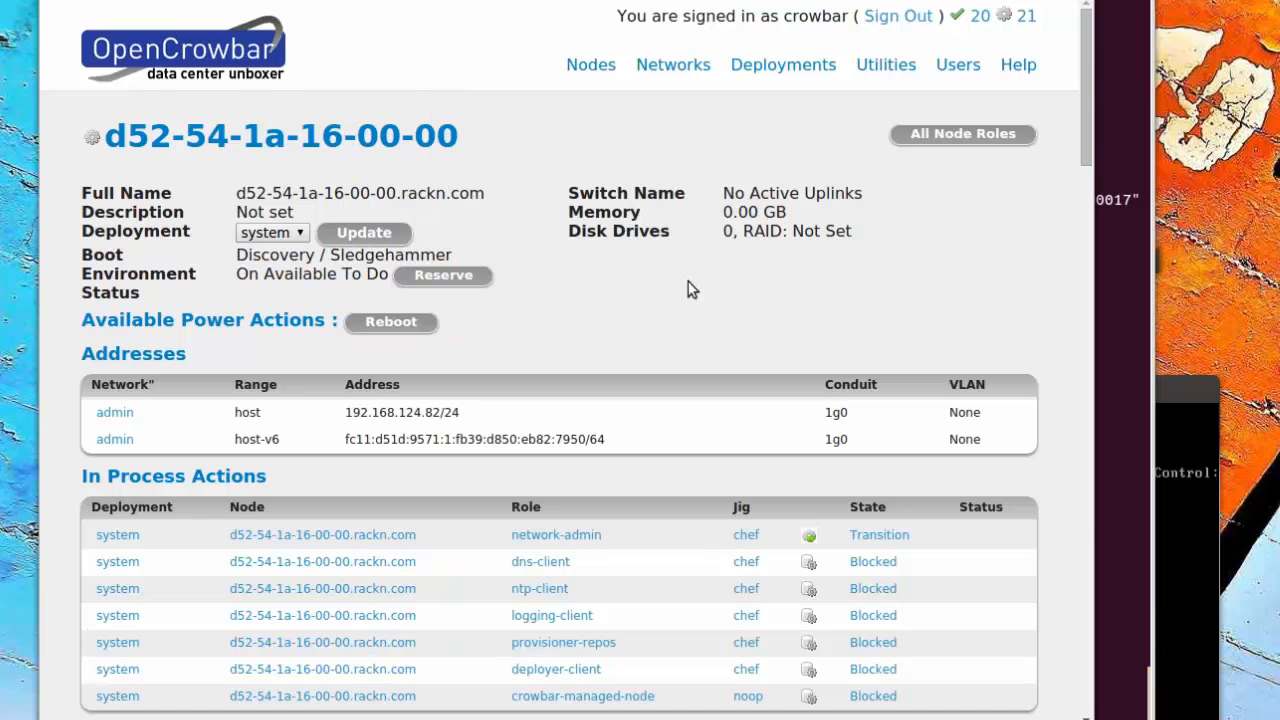
{"action": "mouse_move", "coordinate": [715, 70]}
{"action": "mouse_move", "coordinate": [592, 72]}
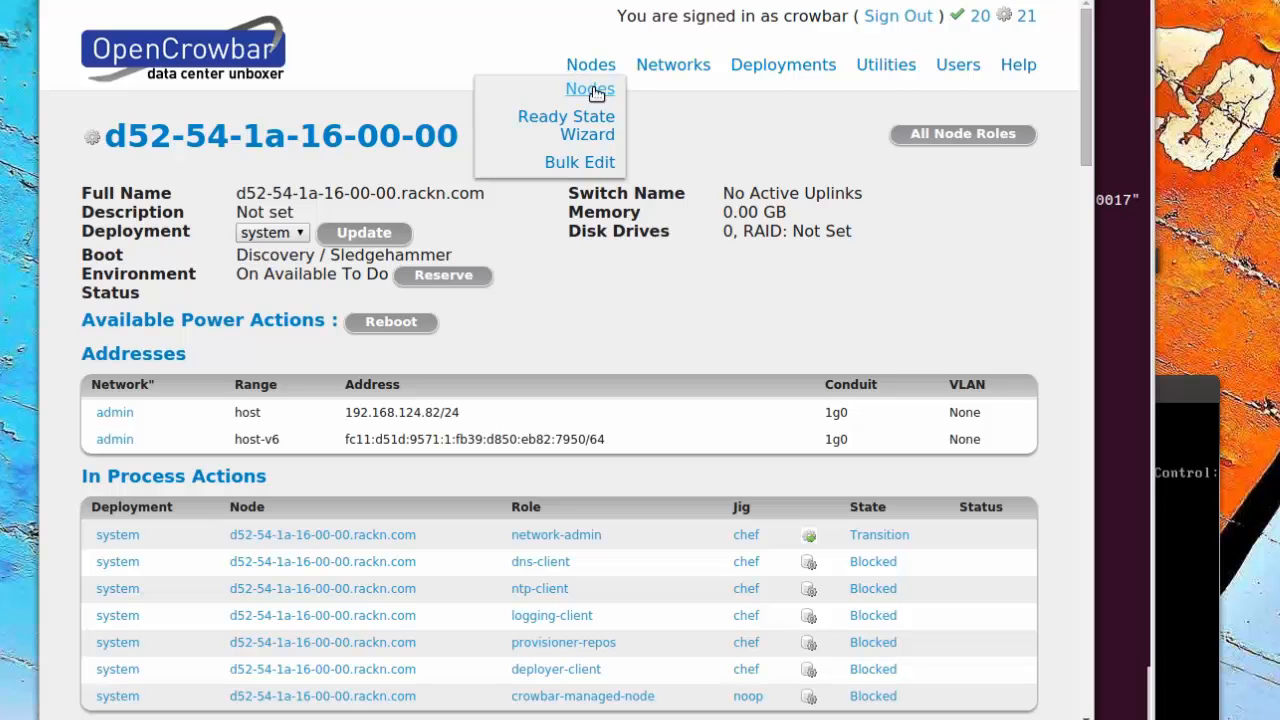
{"action": "left_click", "coordinate": [598, 90]}
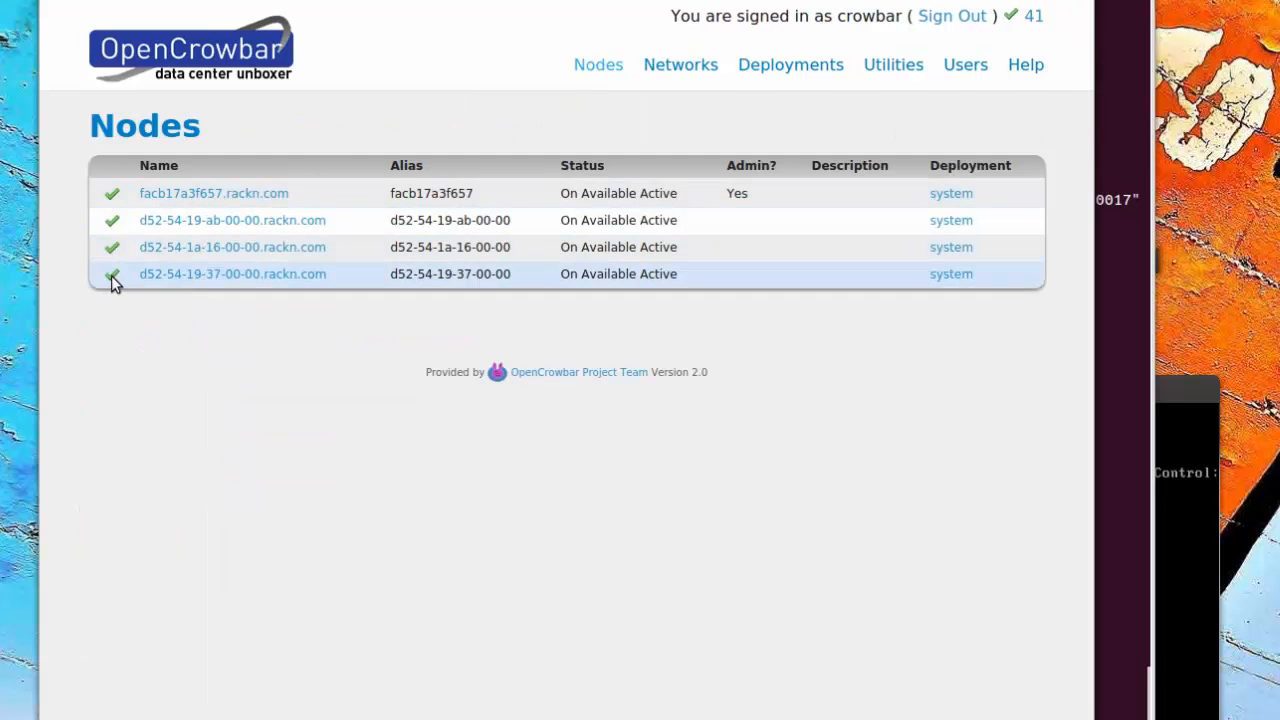
{"action": "mouse_move", "coordinate": [757, 97]}
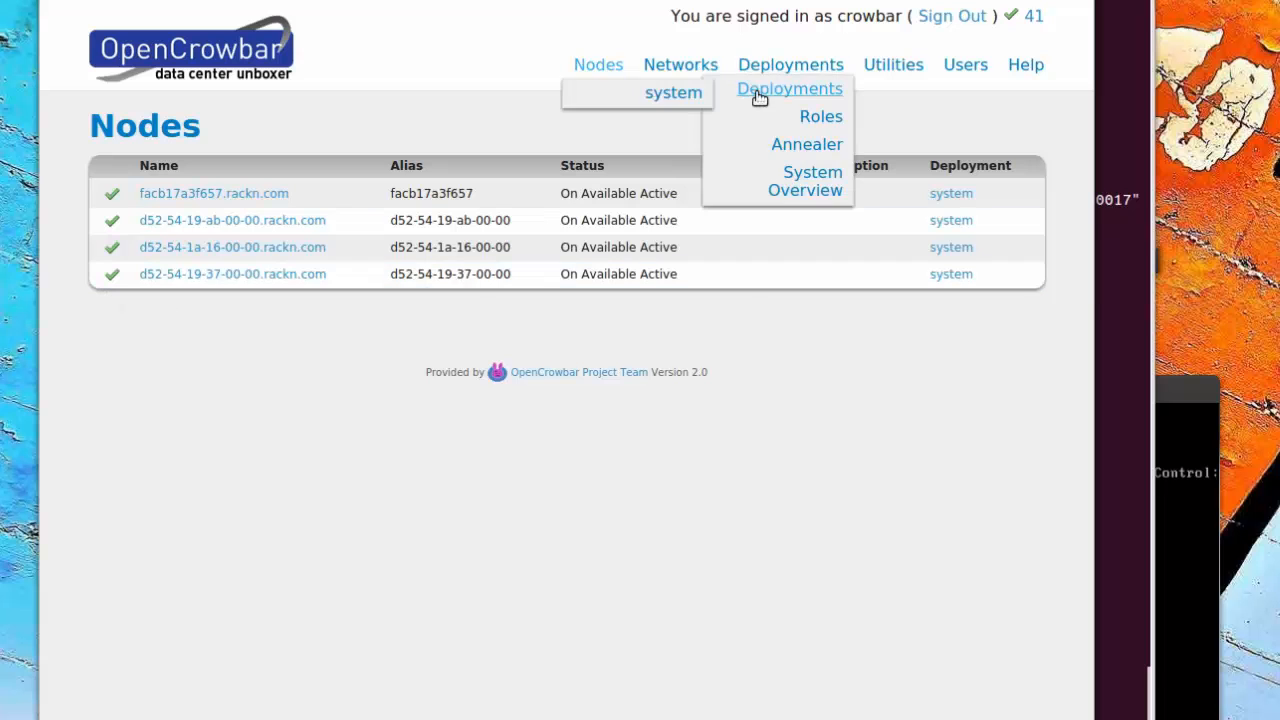
{"action": "left_click", "coordinate": [671, 100]}
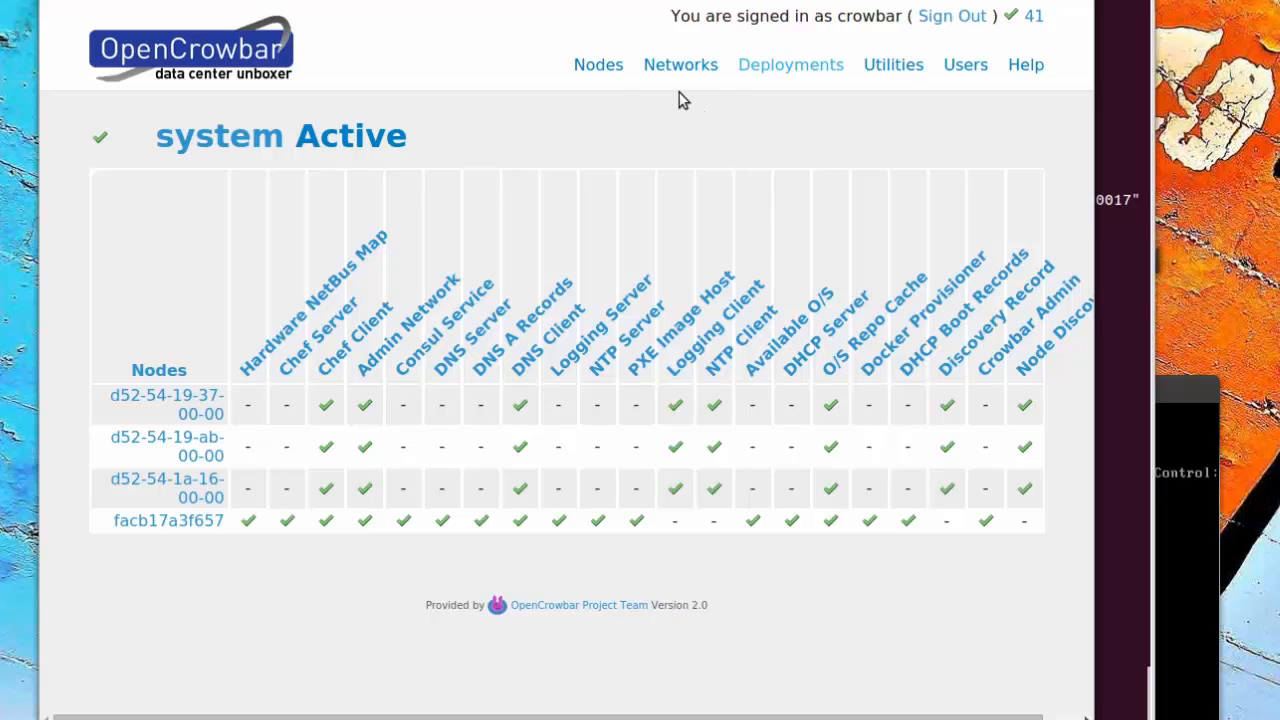
Open the Ready State Wizard and review its default deployment, network range and node settings.
{"action": "mouse_move", "coordinate": [689, 71]}
{"action": "mouse_move", "coordinate": [602, 80]}
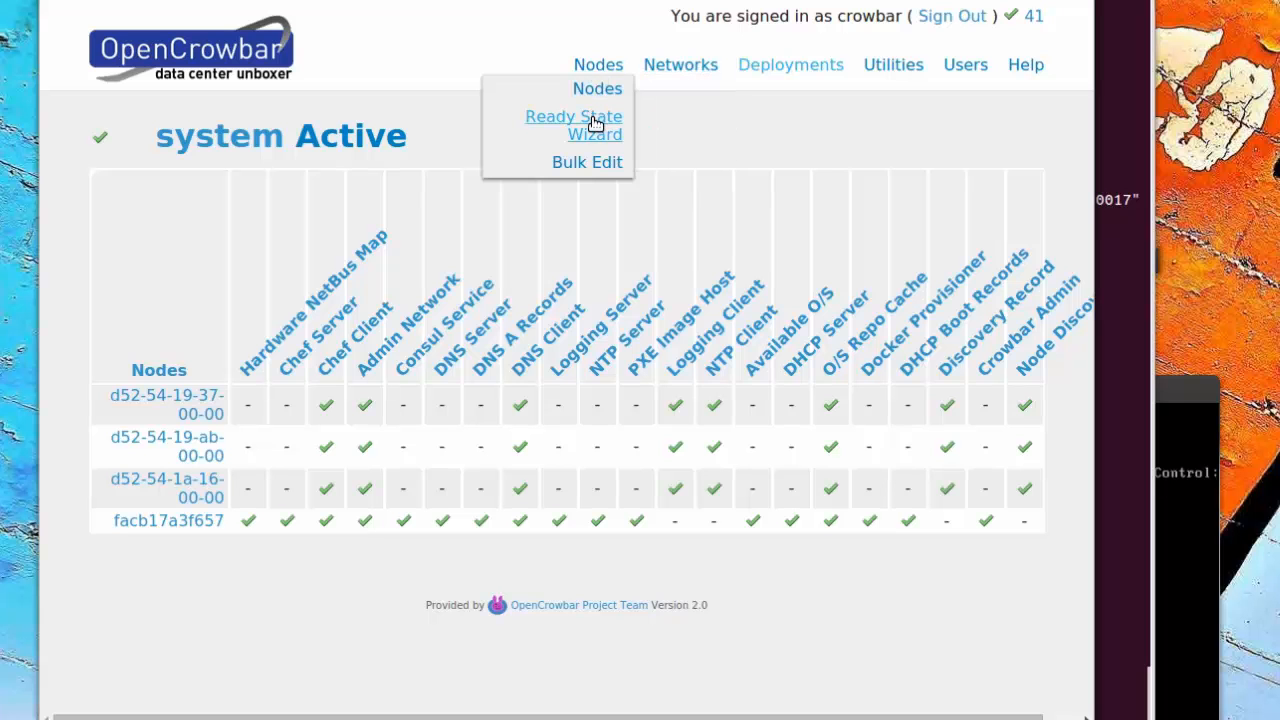
{"action": "left_click", "coordinate": [603, 118]}
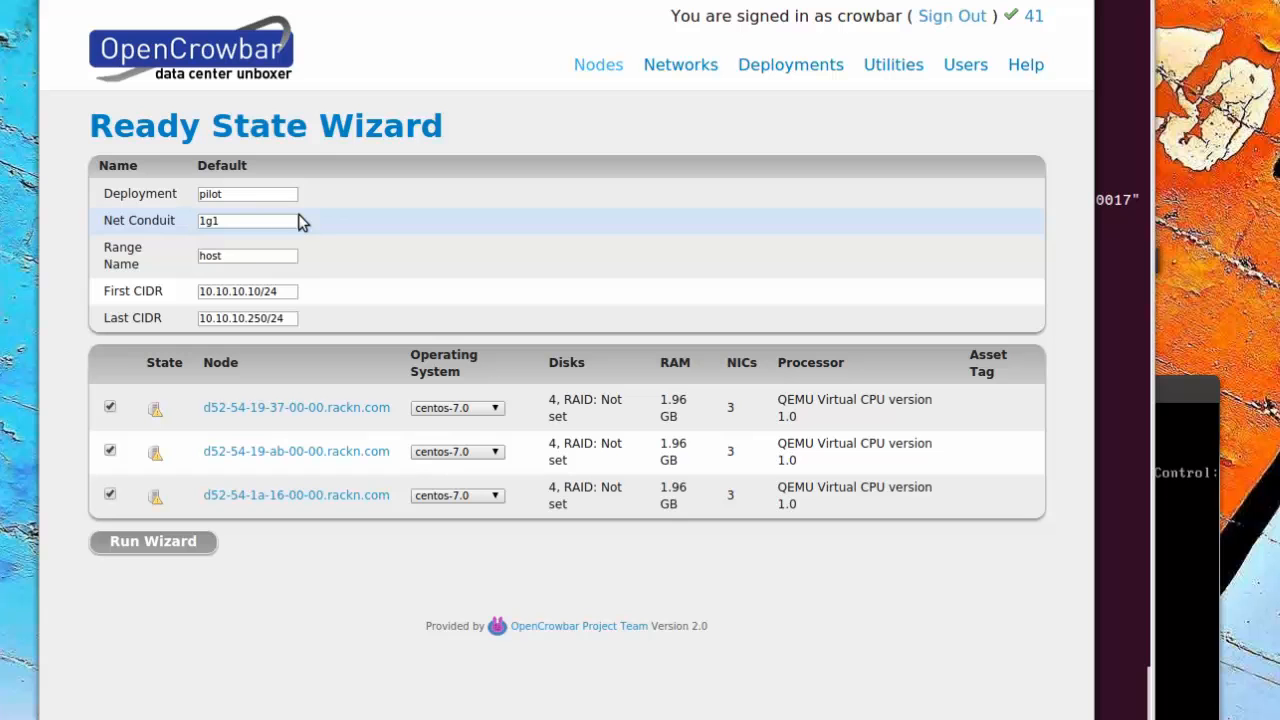
{"action": "left_click", "coordinate": [271, 257]}
{"action": "left_click", "coordinate": [455, 278]}
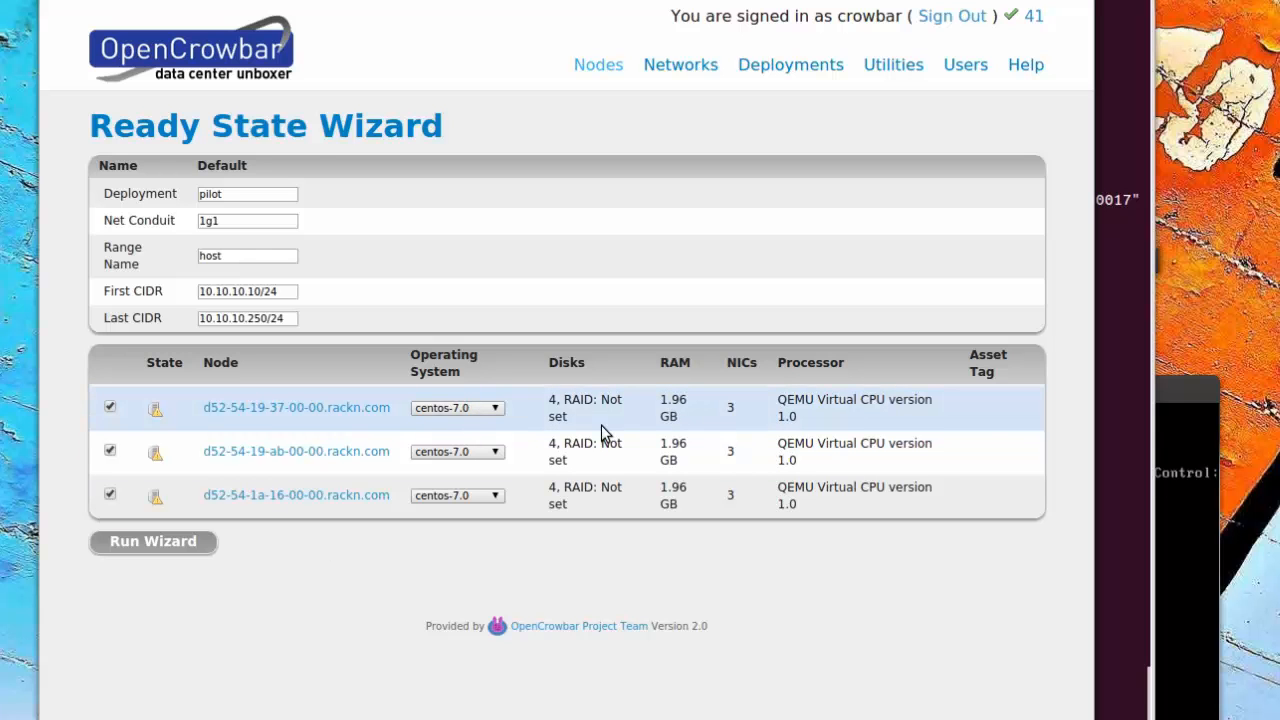
{"action": "left_click", "coordinate": [444, 409]}
{"action": "left_click", "coordinate": [448, 421]}
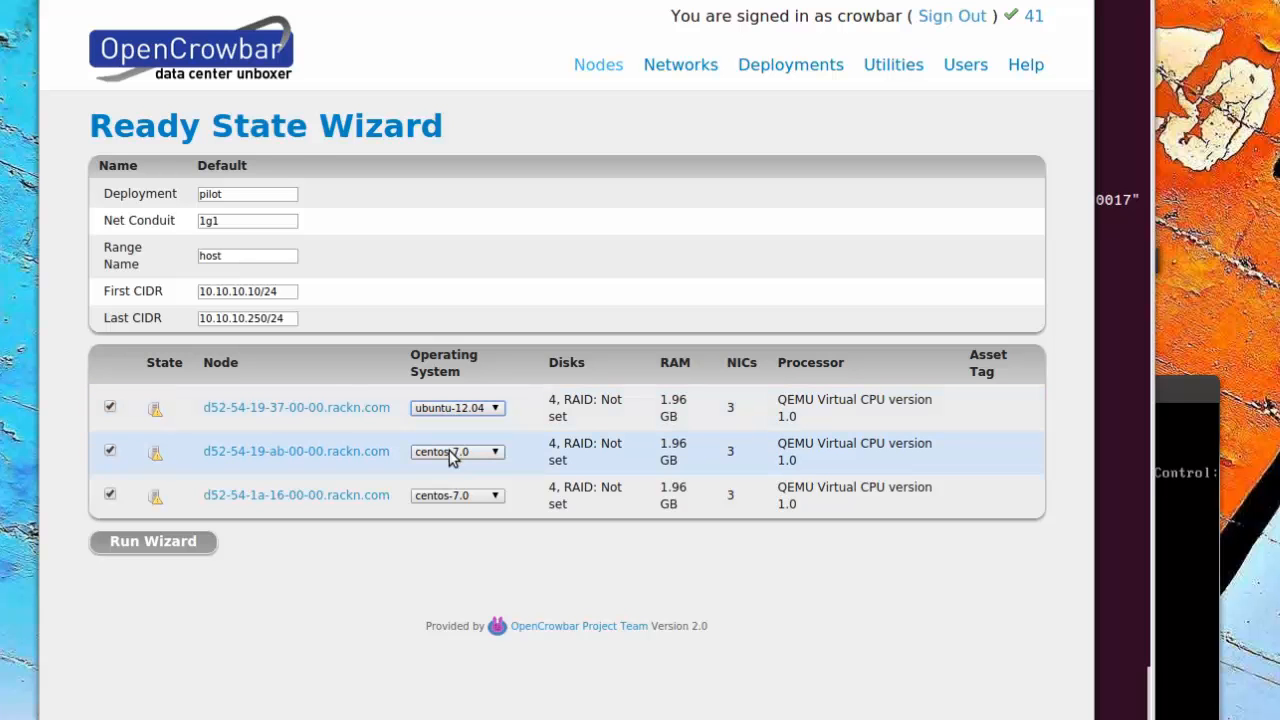
{"action": "left_click", "coordinate": [451, 454]}
{"action": "left_click", "coordinate": [457, 478]}
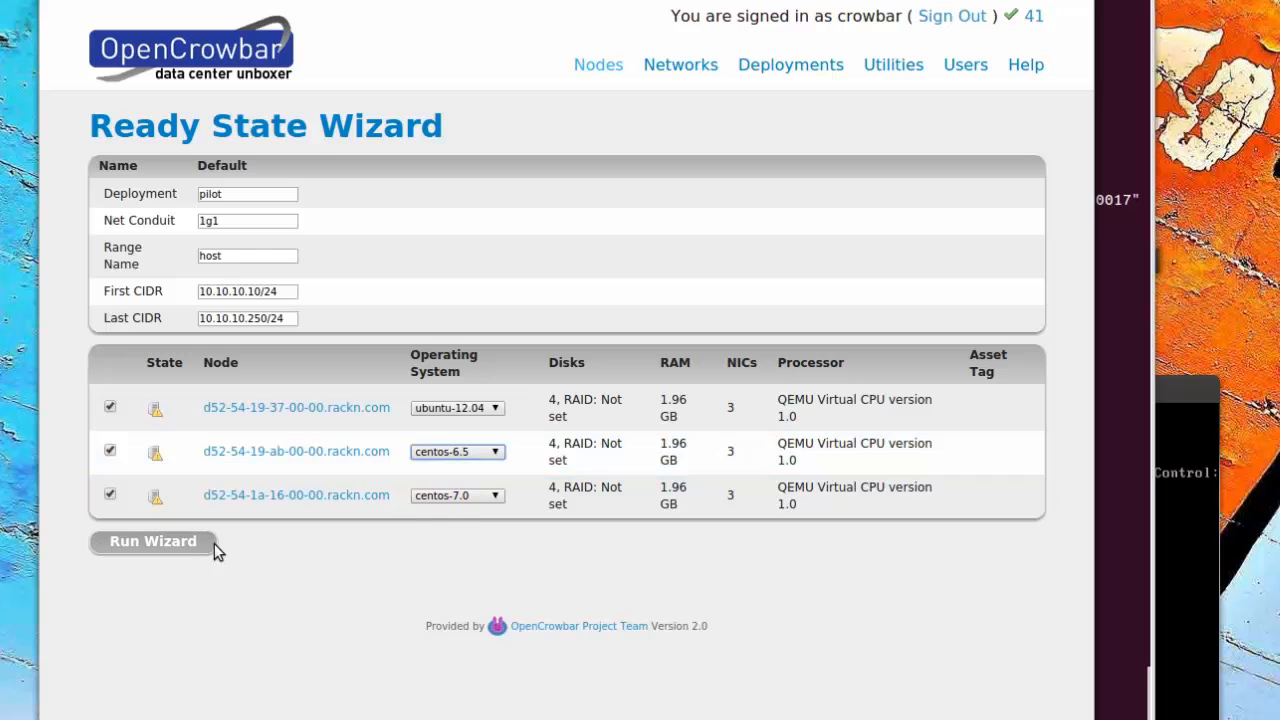
{"action": "left_click", "coordinate": [139, 545]}
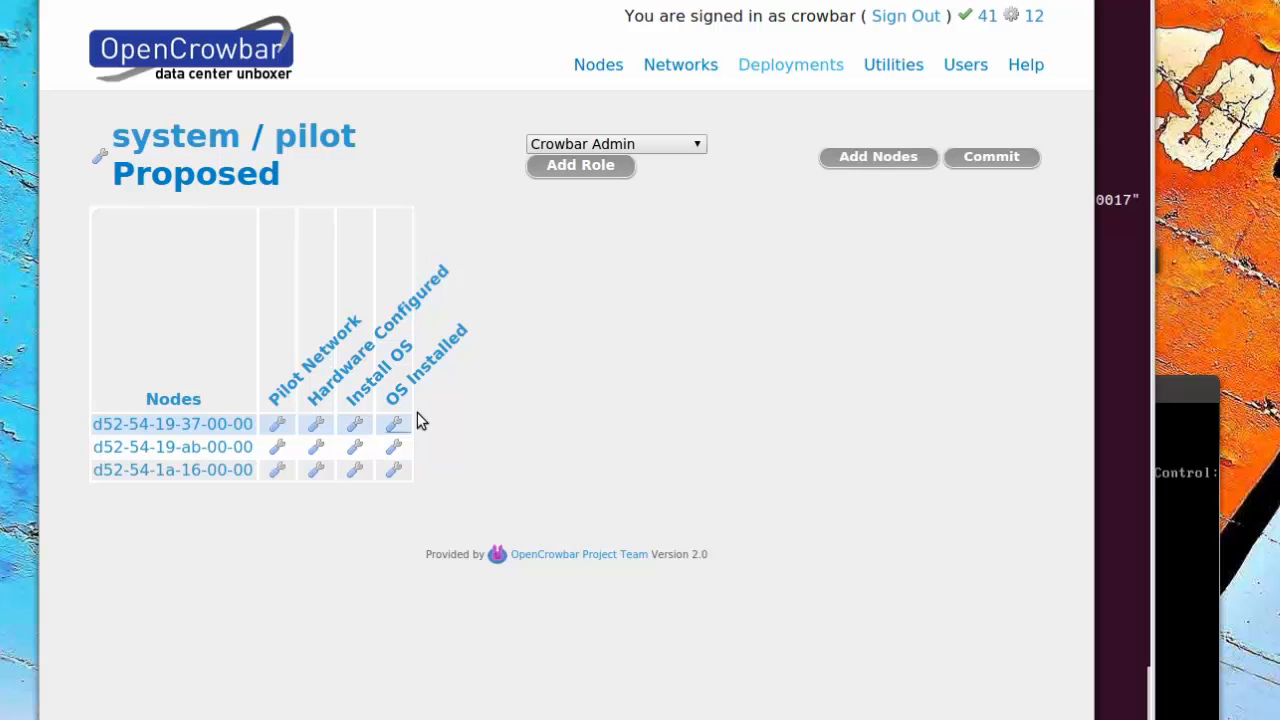
{"action": "left_click", "coordinate": [355, 427]}
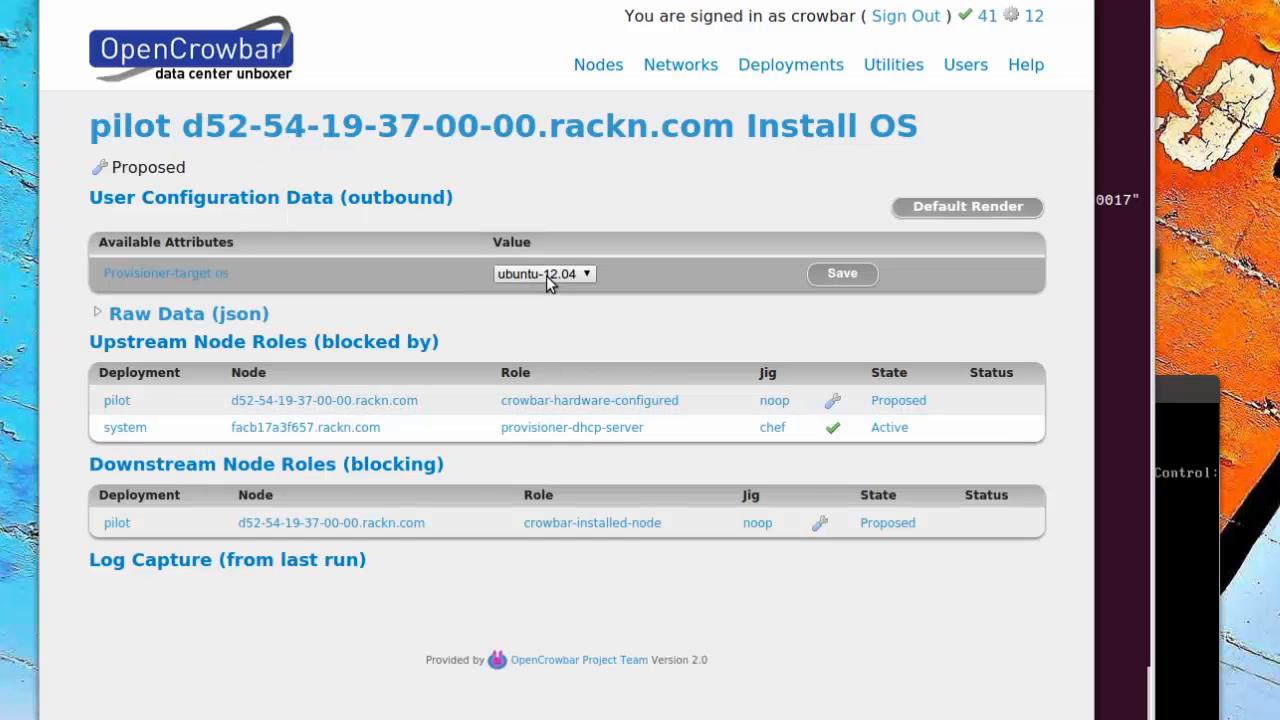
{"action": "left_click", "coordinate": [128, 128]}
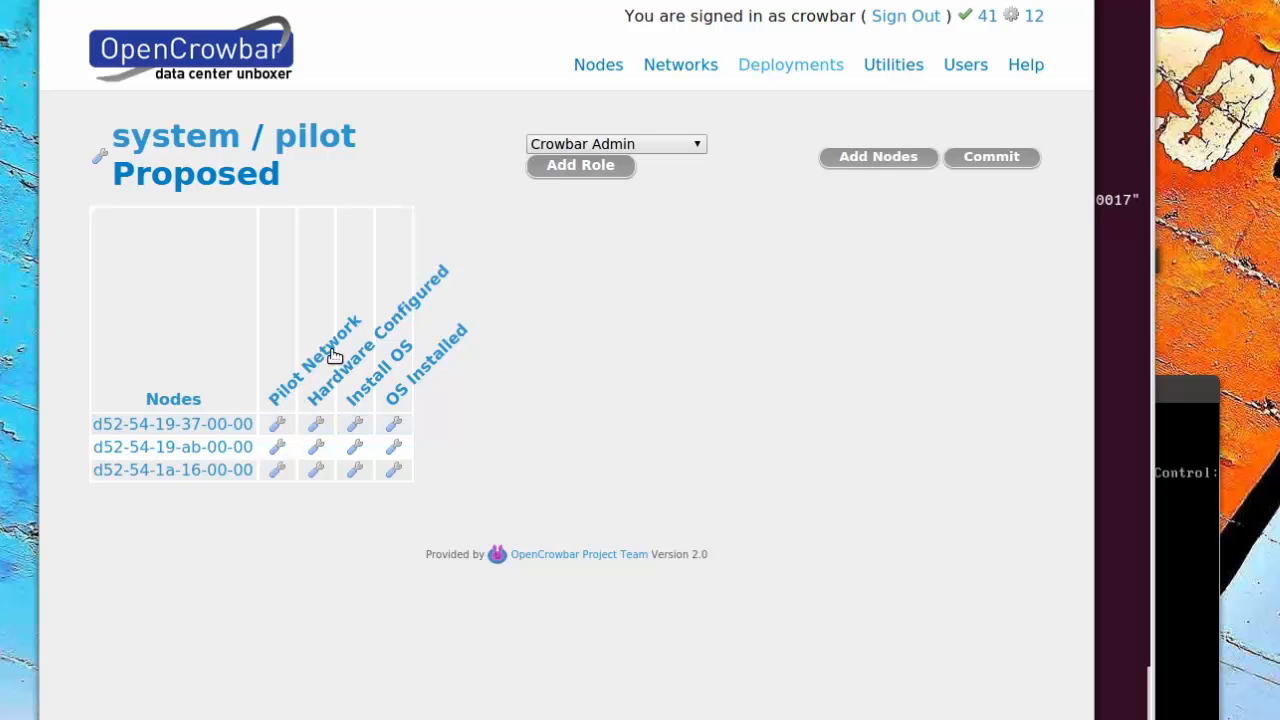
{"action": "left_click", "coordinate": [651, 146]}
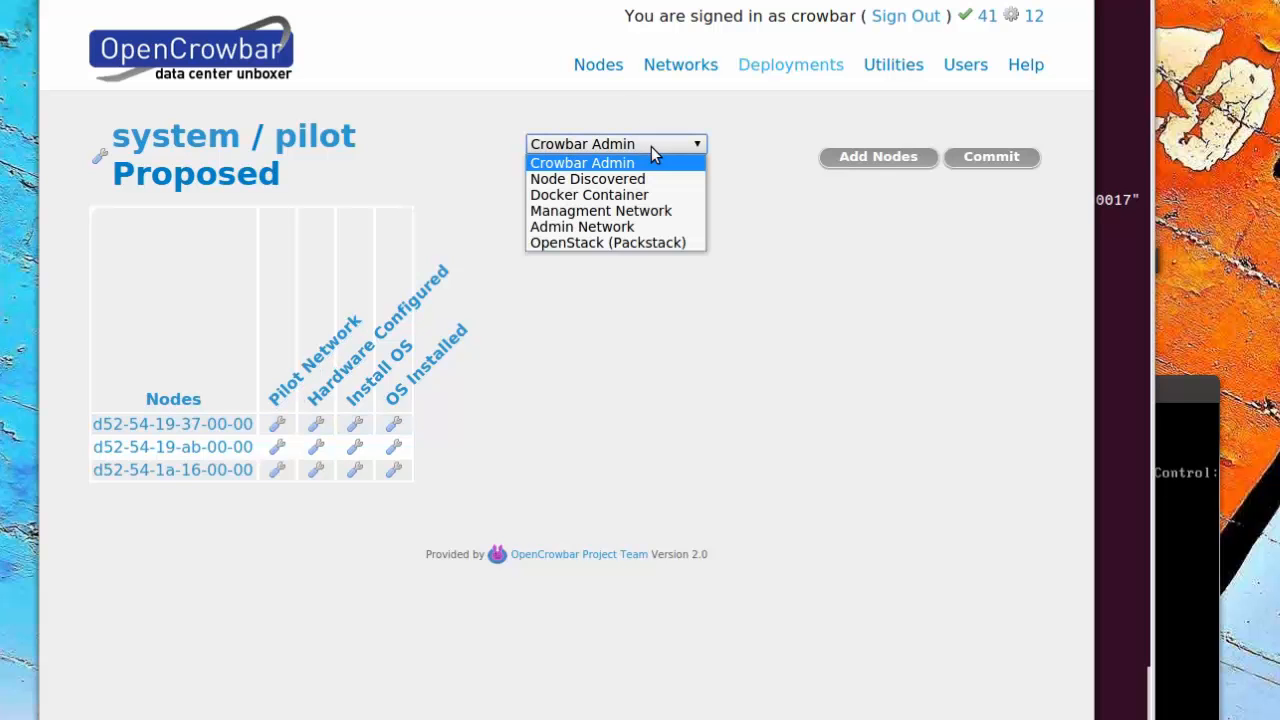
{"action": "left_click", "coordinate": [611, 243]}
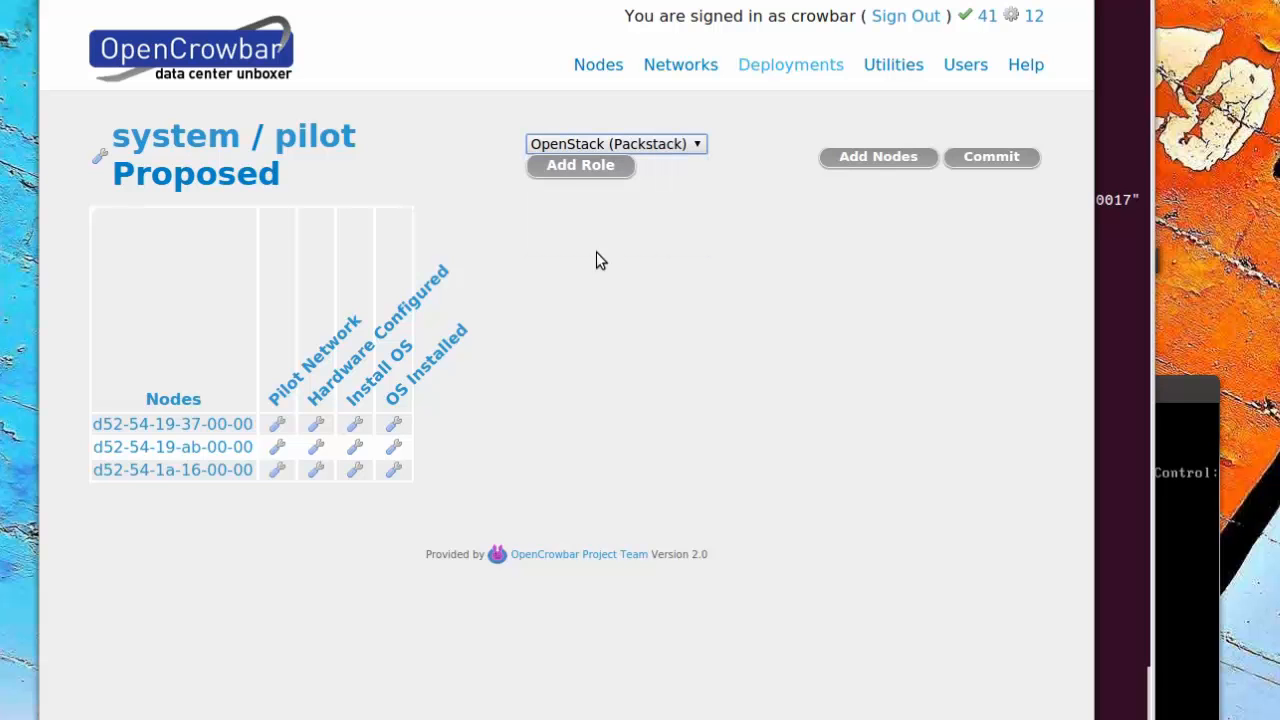
{"action": "left_click", "coordinate": [598, 164]}
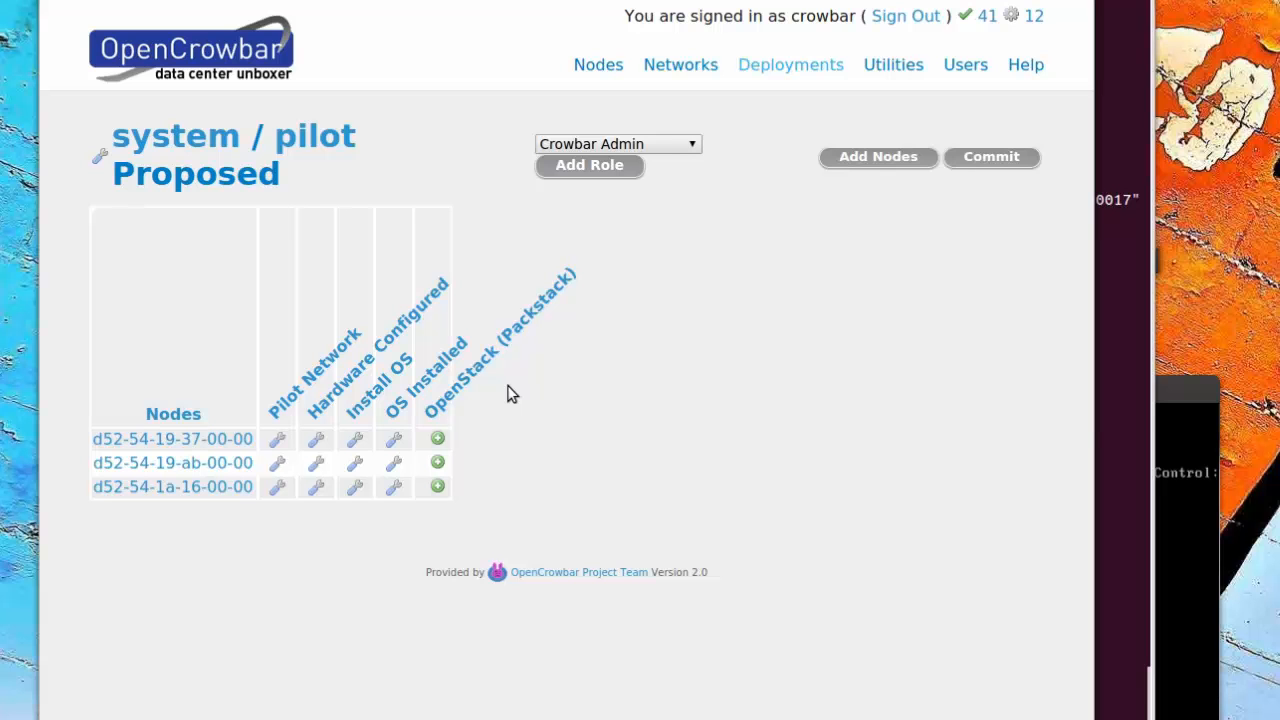
{"action": "left_click", "coordinate": [438, 440]}
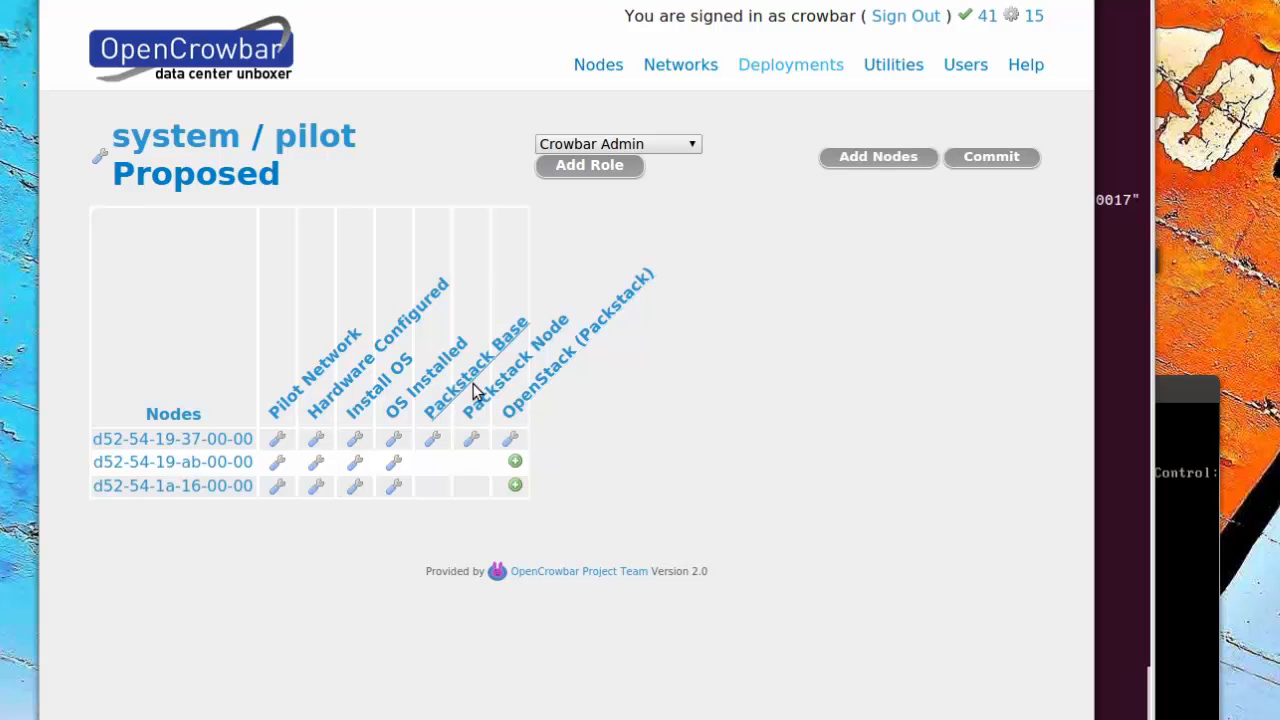
{"action": "left_click", "coordinate": [518, 465]}
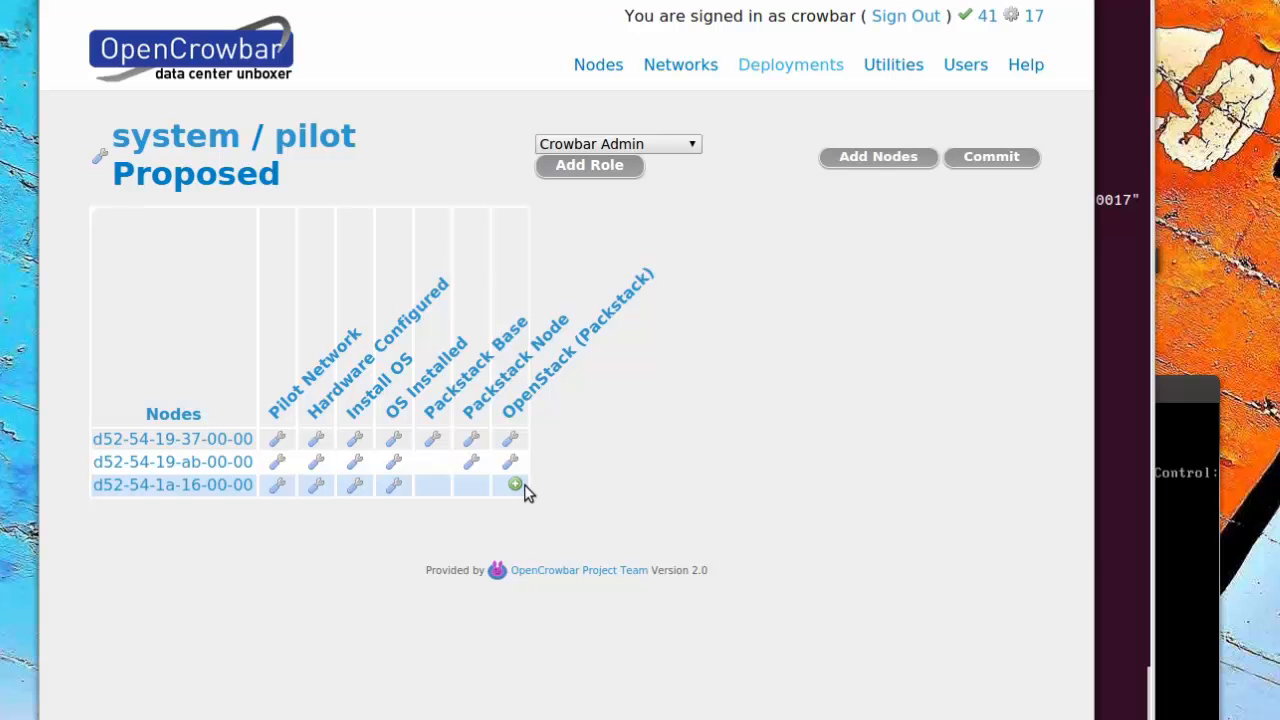
{"action": "left_click", "coordinate": [431, 442]}
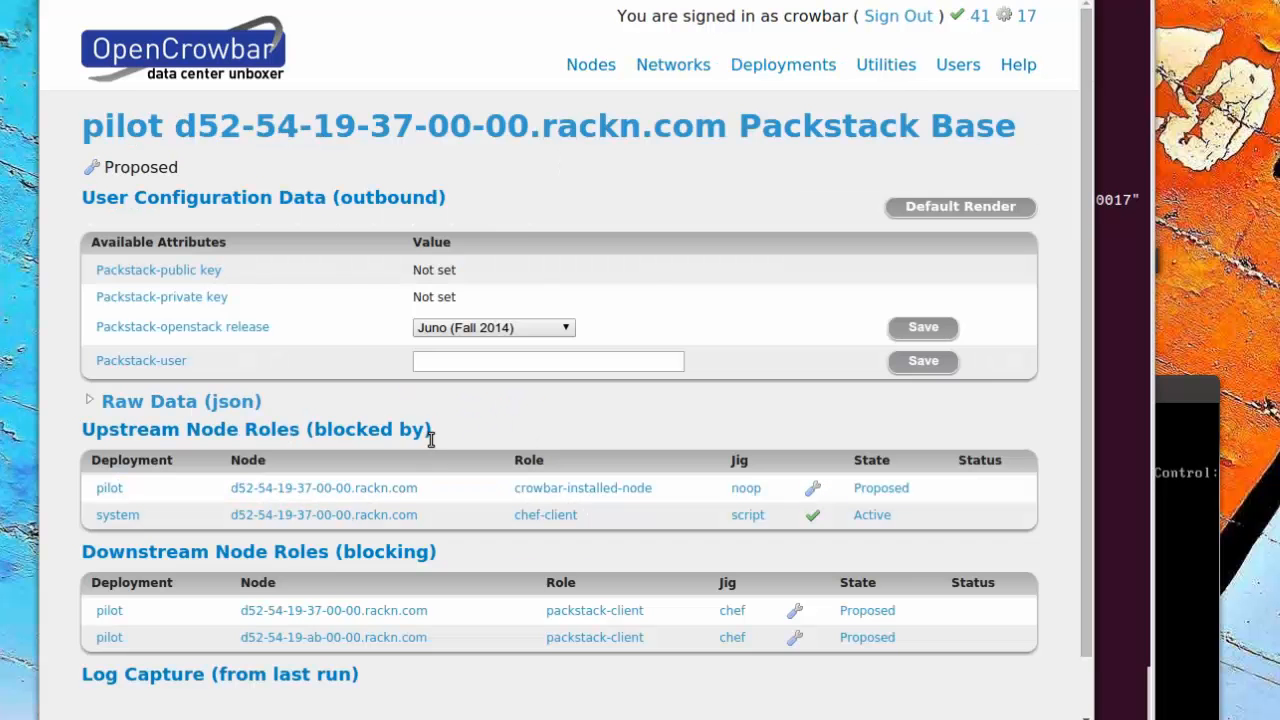
{"action": "left_click", "coordinate": [470, 328]}
{"action": "left_click", "coordinate": [463, 341]}
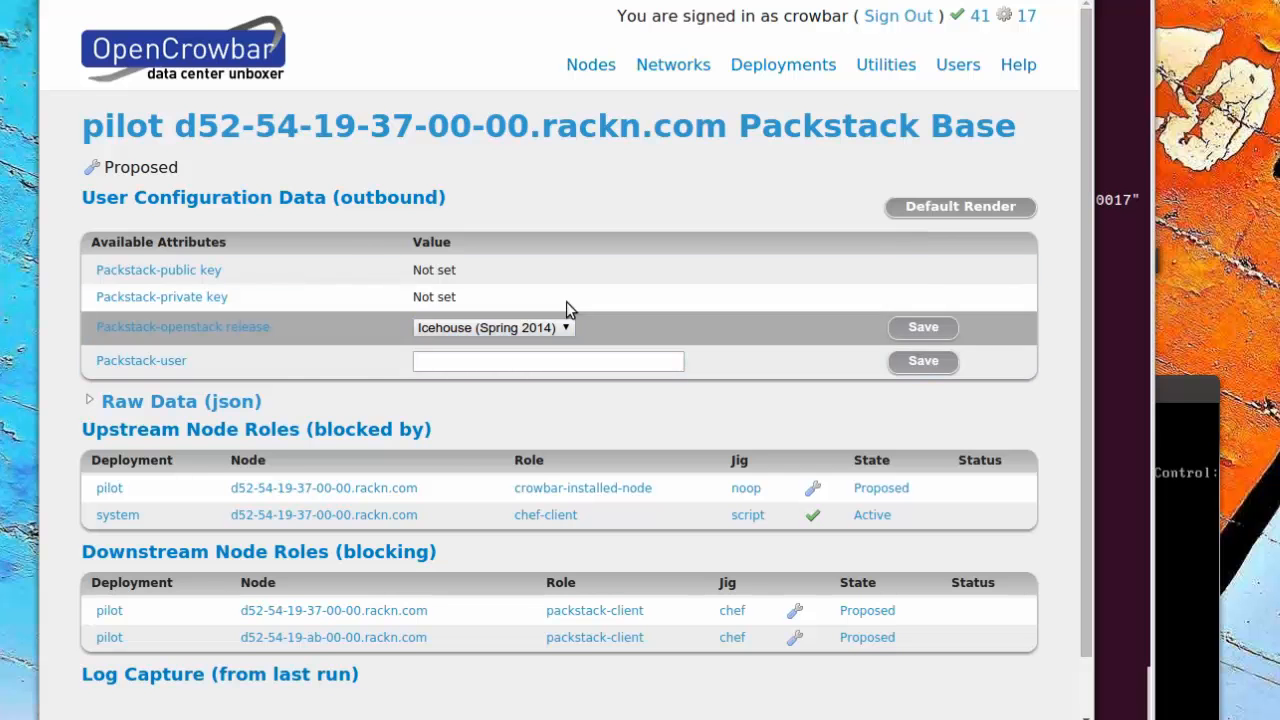
{"action": "left_click", "coordinate": [128, 126]}
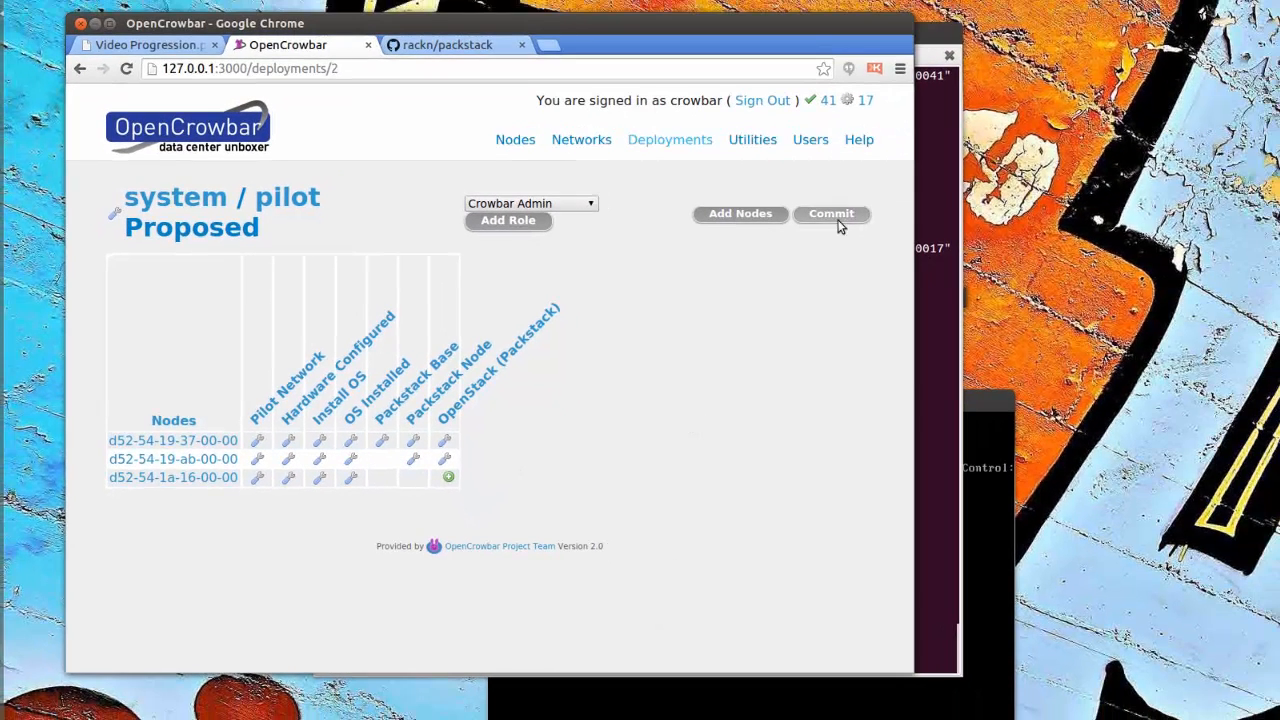
Commit the pilot deployment and open its parent system deployment.
{"action": "left_click", "coordinate": [831, 215]}
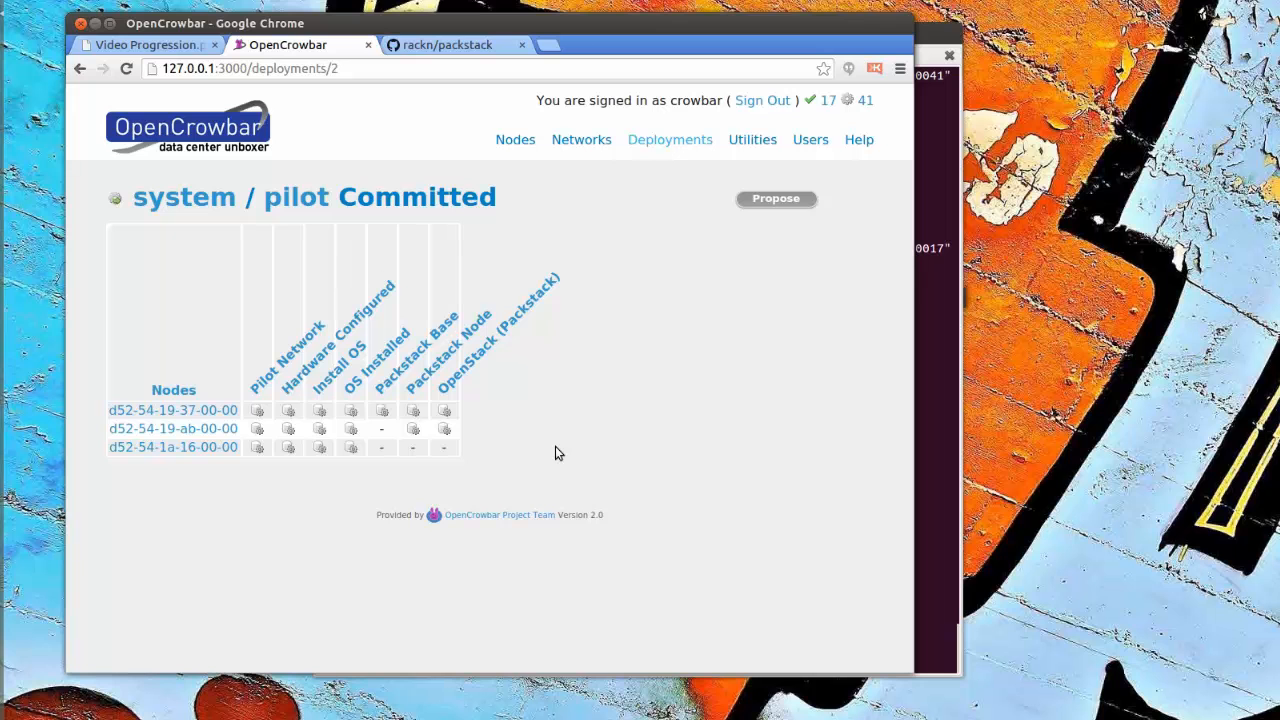
{"action": "left_click", "coordinate": [190, 199]}
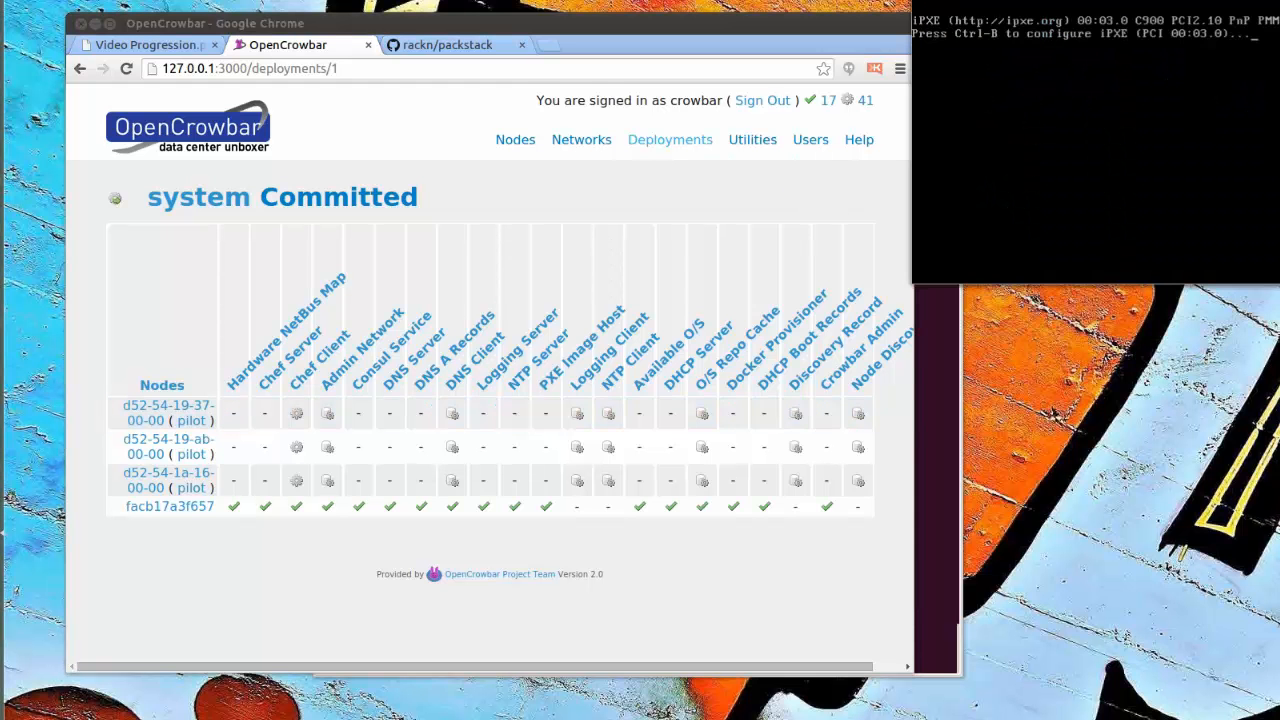
Spread out the rebooting nodes' QEMU consoles, and bring the OpenCrowbar system deployment page to the front.
{"action": "left_click_drag", "start_coordinate": [967, 77], "coordinate": [566, 513]}
{"action": "left_click_drag", "start_coordinate": [1170, 2], "coordinate": [285, 413]}
{"action": "left_click_drag", "start_coordinate": [1088, 295], "coordinate": [596, 222]}
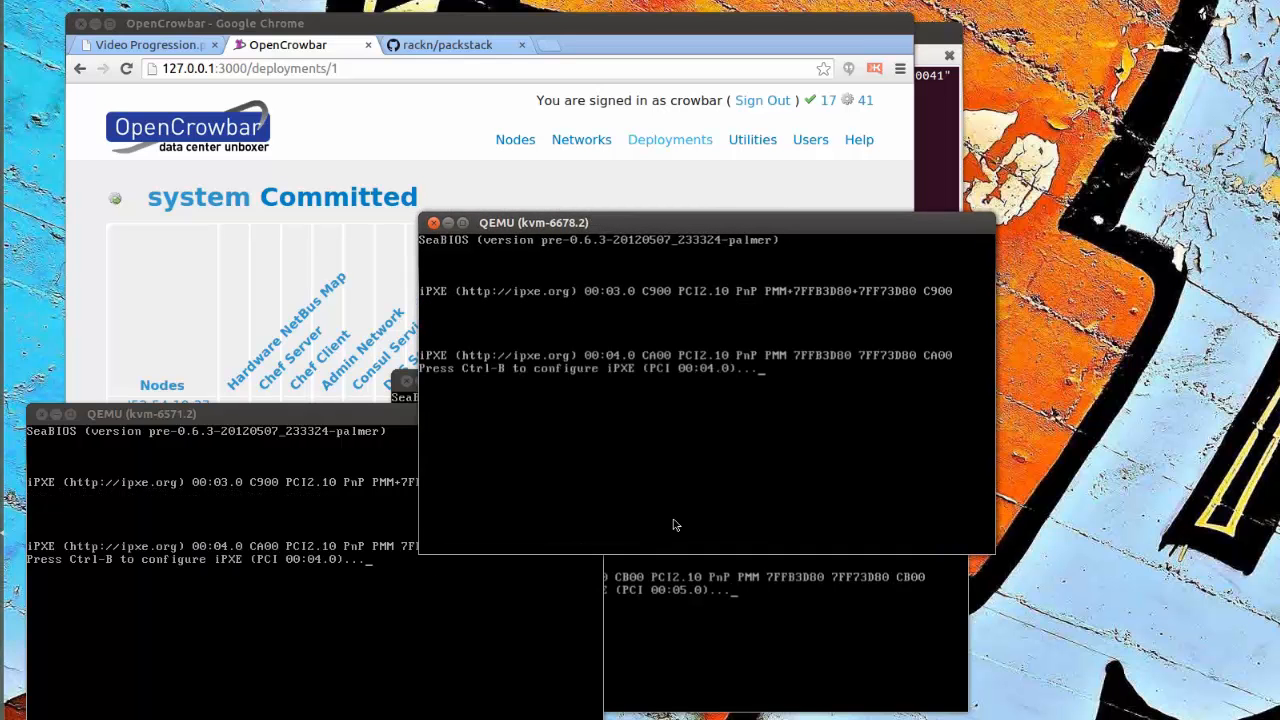
{"action": "left_click", "coordinate": [91, 313]}
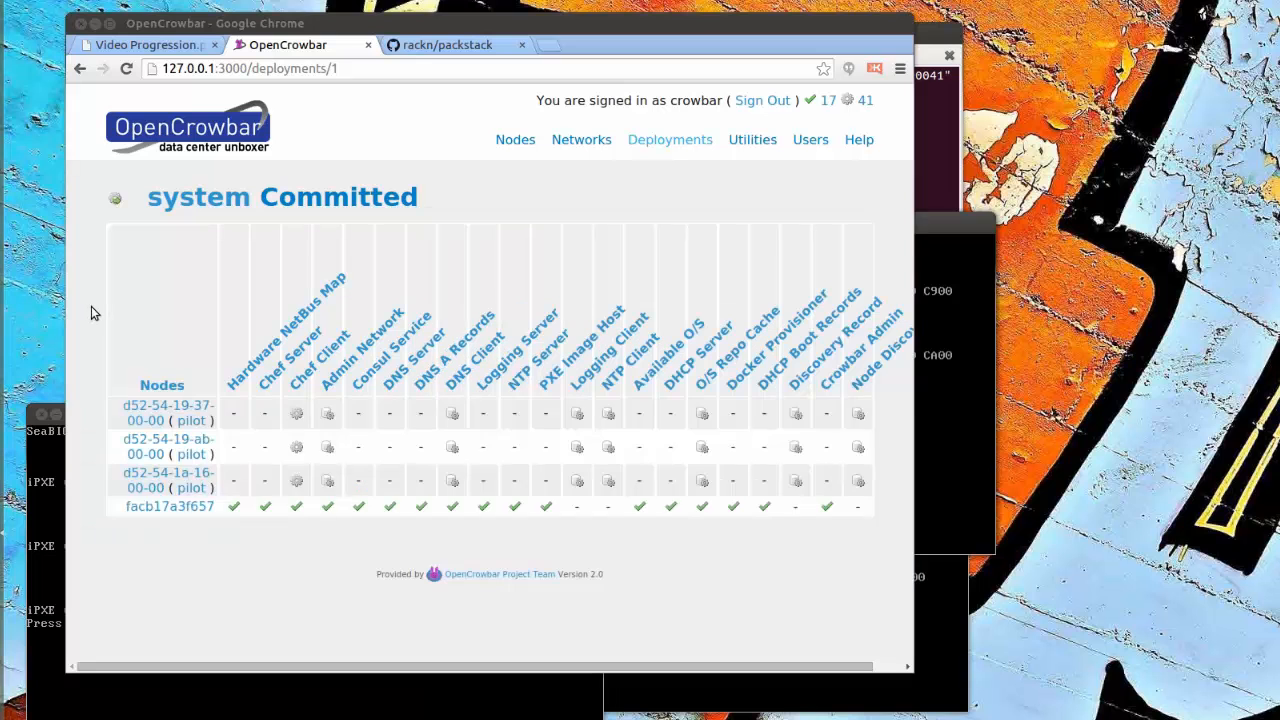
Check the boot environment of node d52-54-1a-16-00-00, and open the bulk edit page for all nodes.
{"action": "left_click", "coordinate": [159, 472]}
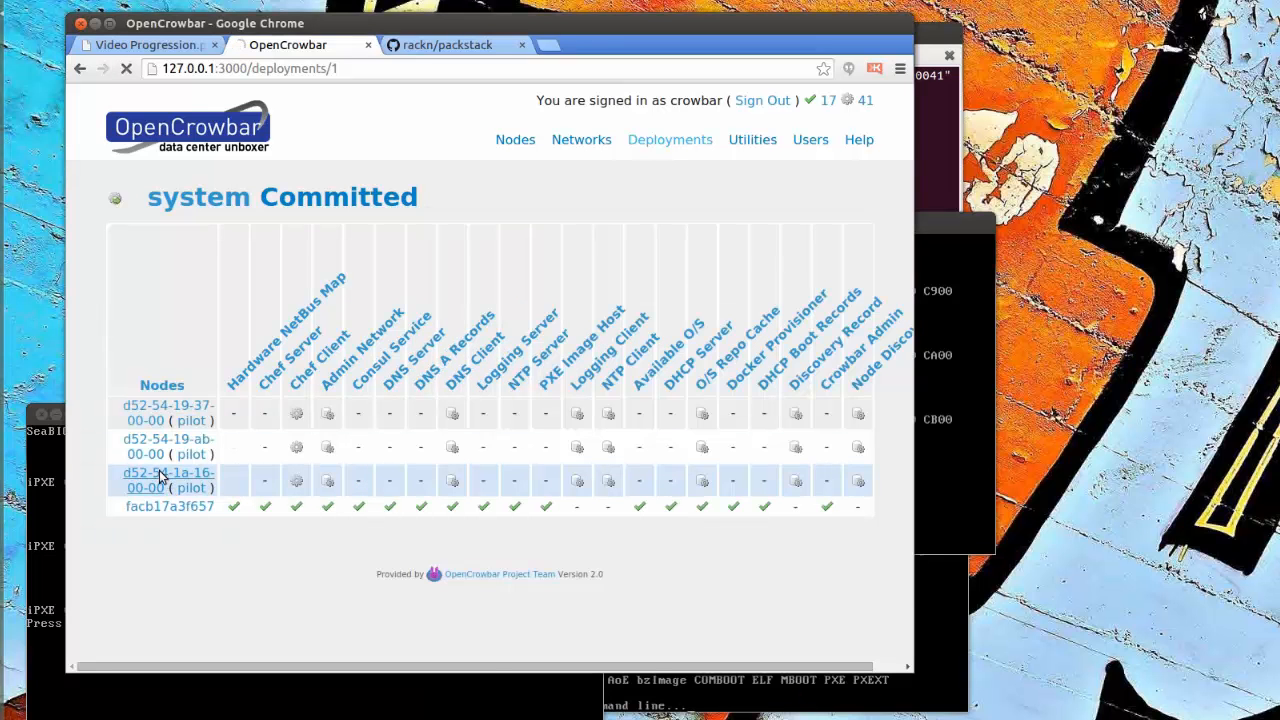
{"action": "left_click_drag", "start_coordinate": [214, 296], "coordinate": [334, 294]}
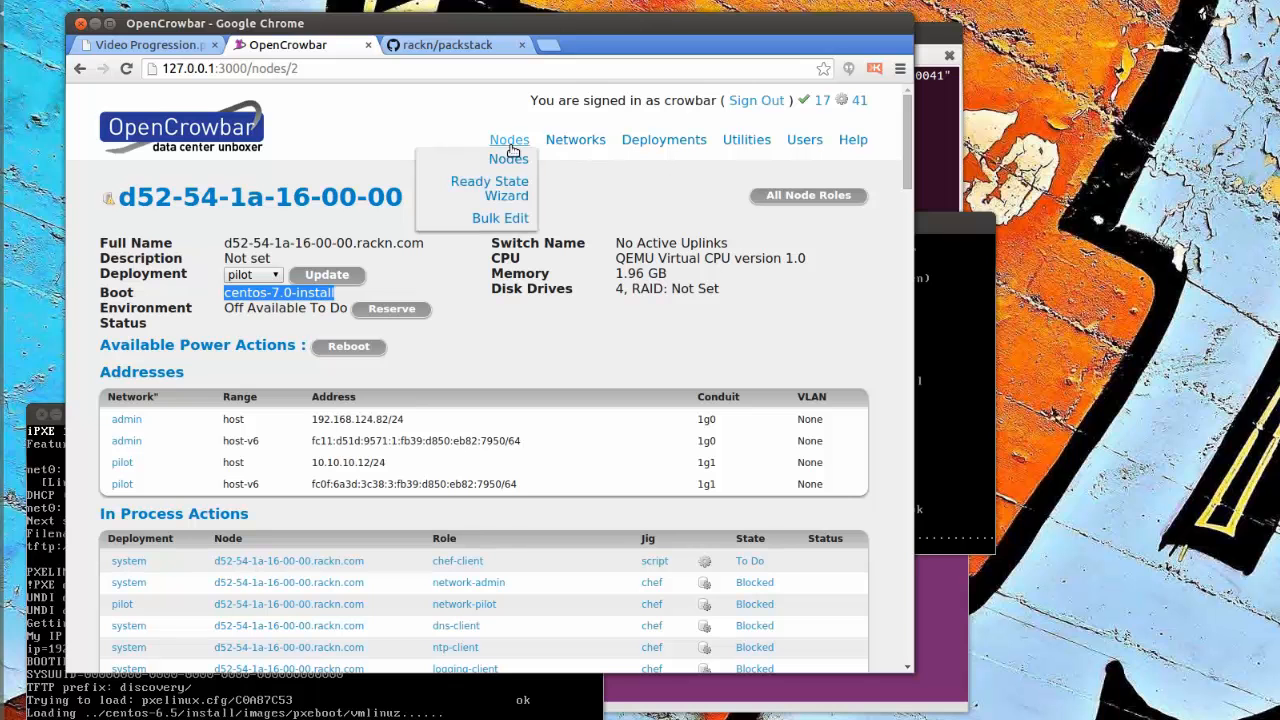
{"action": "mouse_move", "coordinate": [559, 142]}
{"action": "mouse_move", "coordinate": [509, 140]}
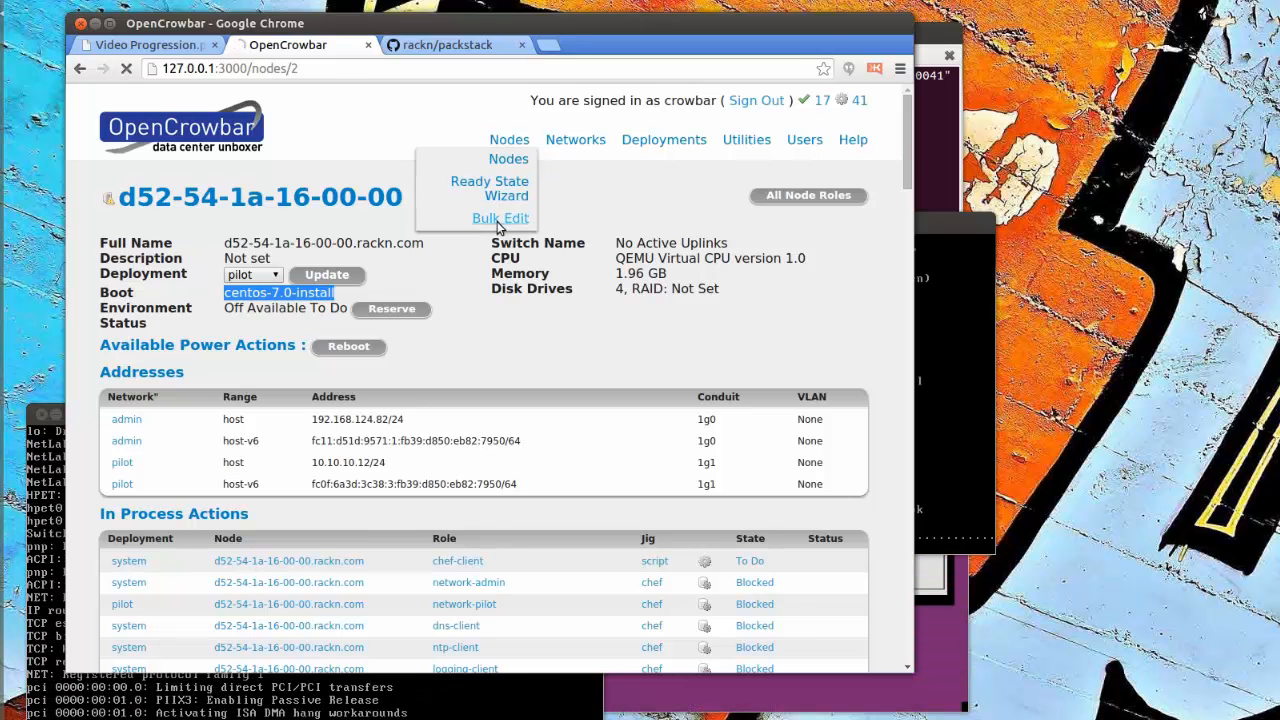
{"action": "left_click", "coordinate": [500, 219]}
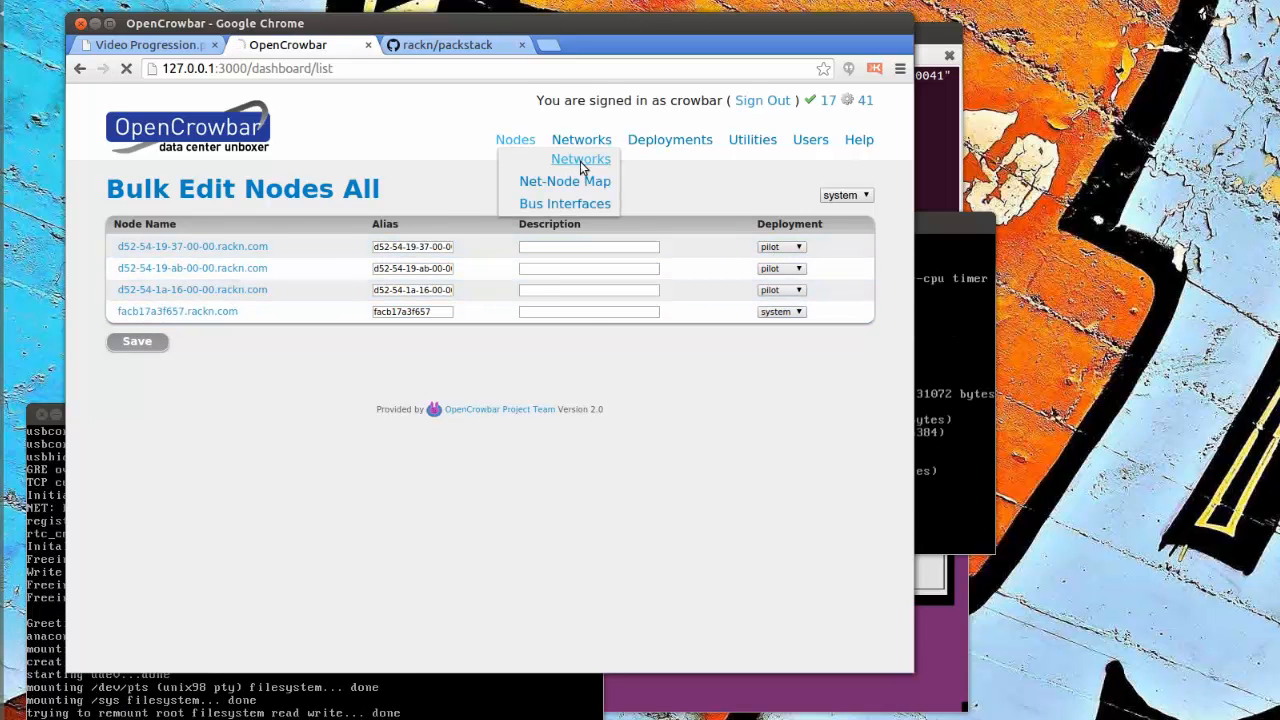
Open the installed networks list, check the QEMU consoles kvm-6678.2 and kvm-6571.2, and return to the networks page.
{"action": "left_click", "coordinate": [574, 162]}
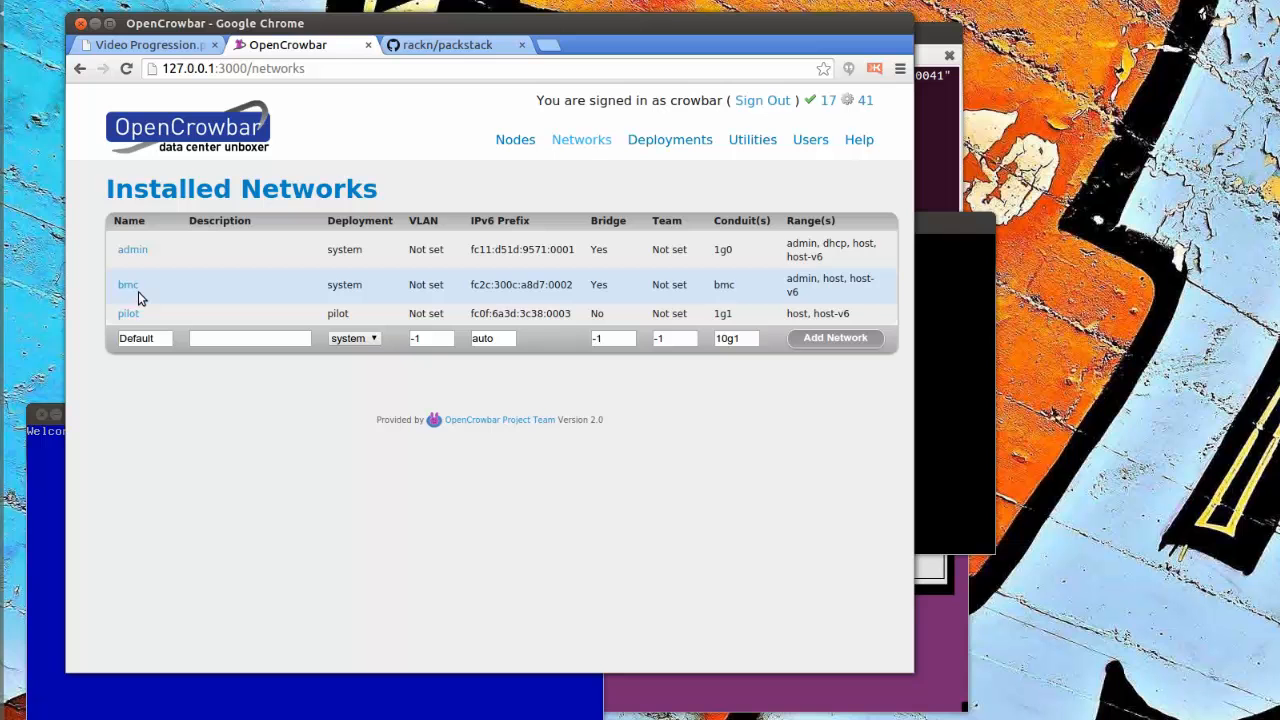
{"action": "left_click_drag", "start_coordinate": [947, 226], "coordinate": [958, 248]}
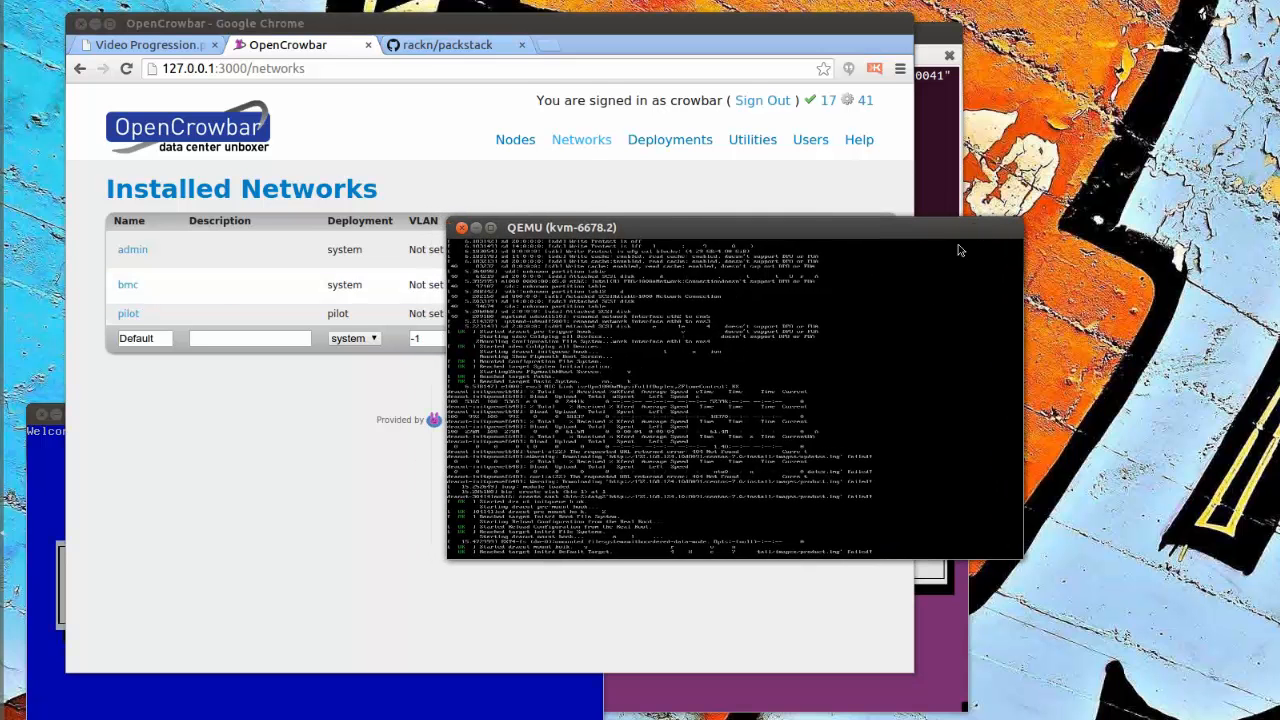
{"action": "left_click", "coordinate": [30, 443]}
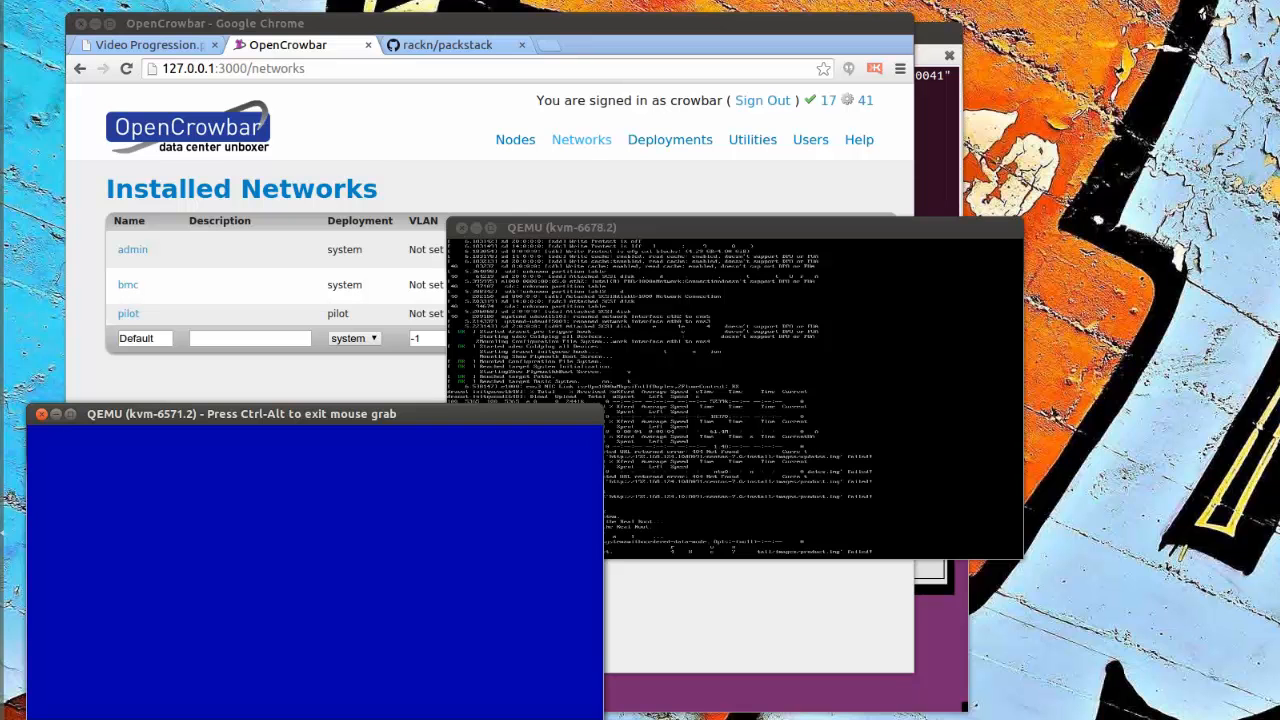
{"action": "key", "text": "ctrl+alt"}
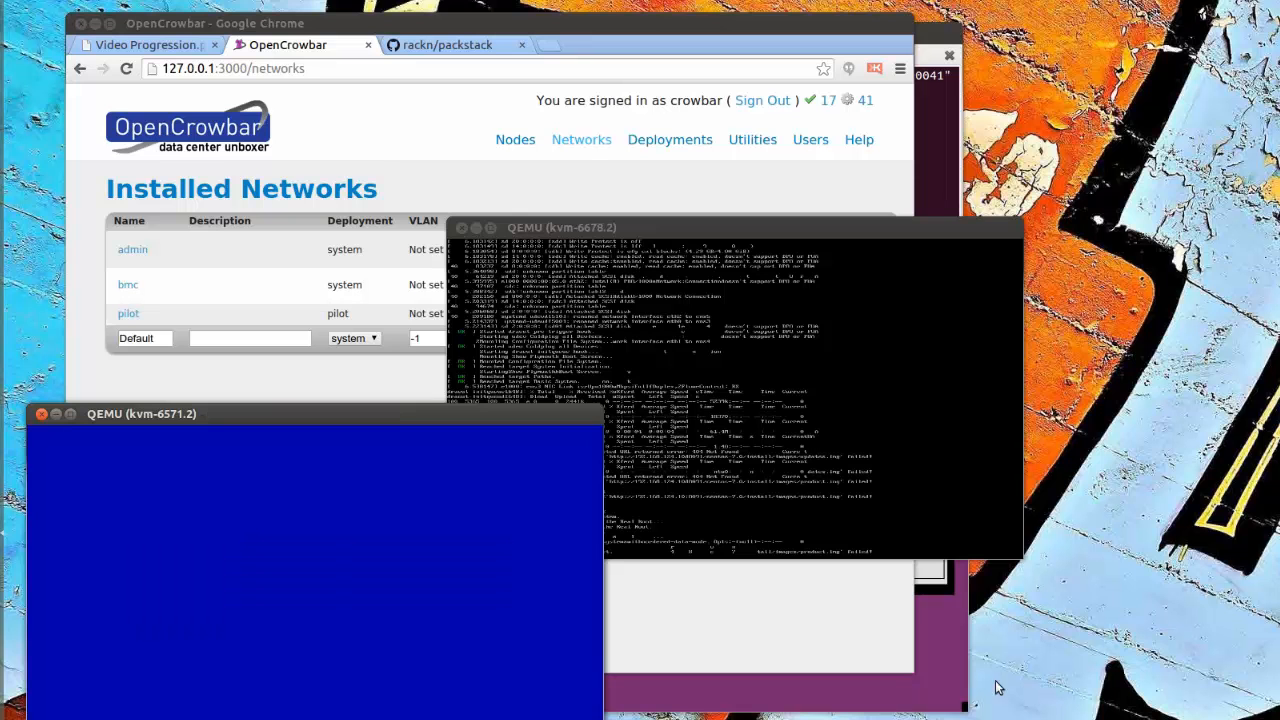
{"action": "left_click", "coordinate": [895, 236]}
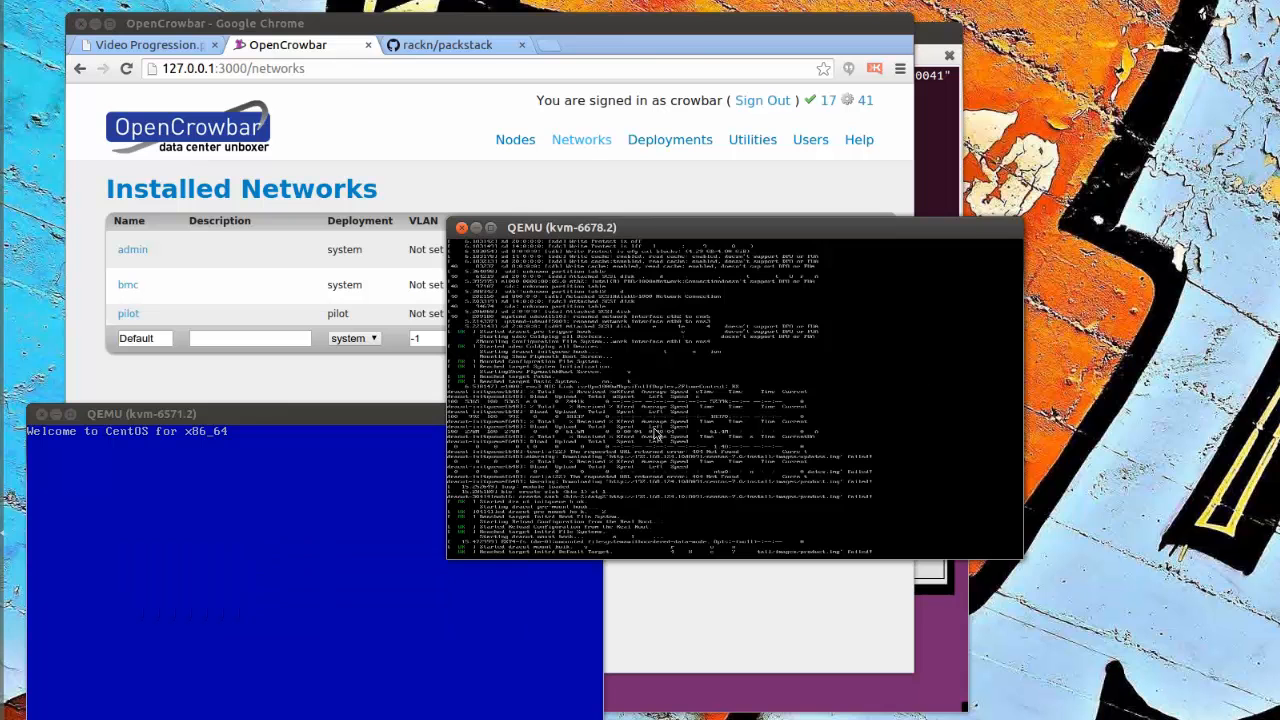
{"action": "left_click", "coordinate": [493, 196]}
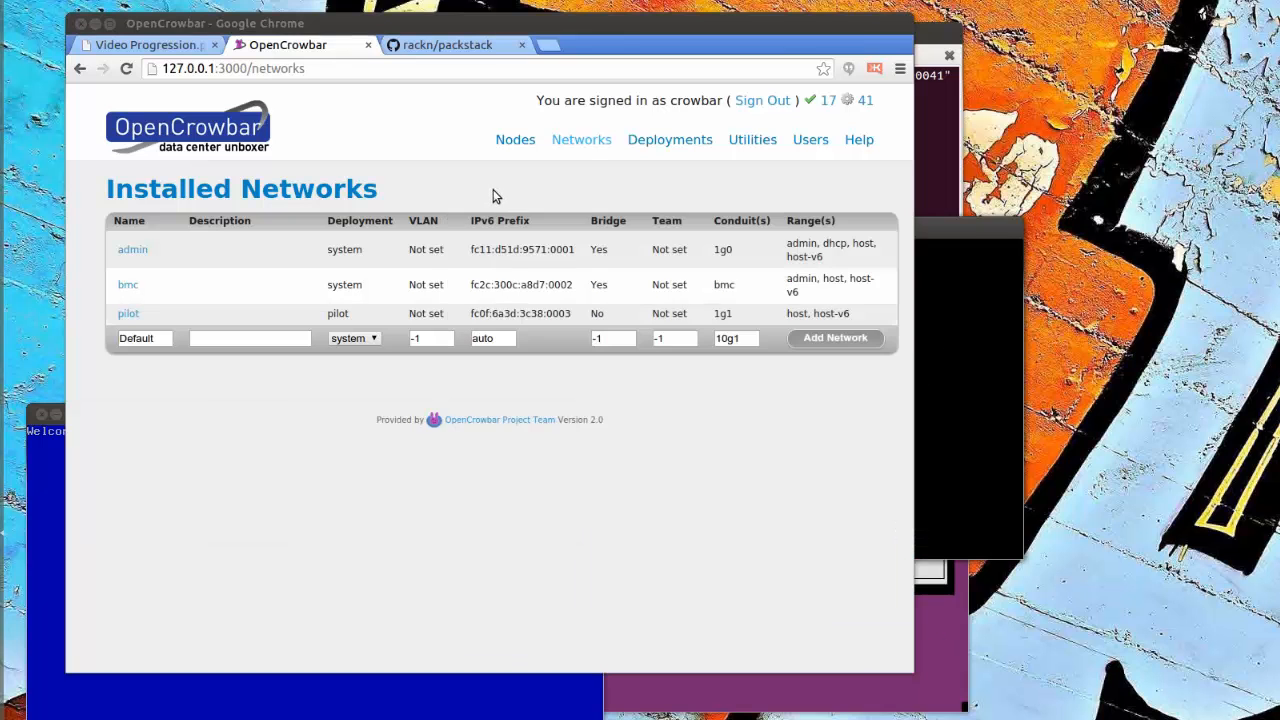
View the pilot network's settings and address ranges, and return to the system deployment overview.
{"action": "left_click", "coordinate": [129, 316]}
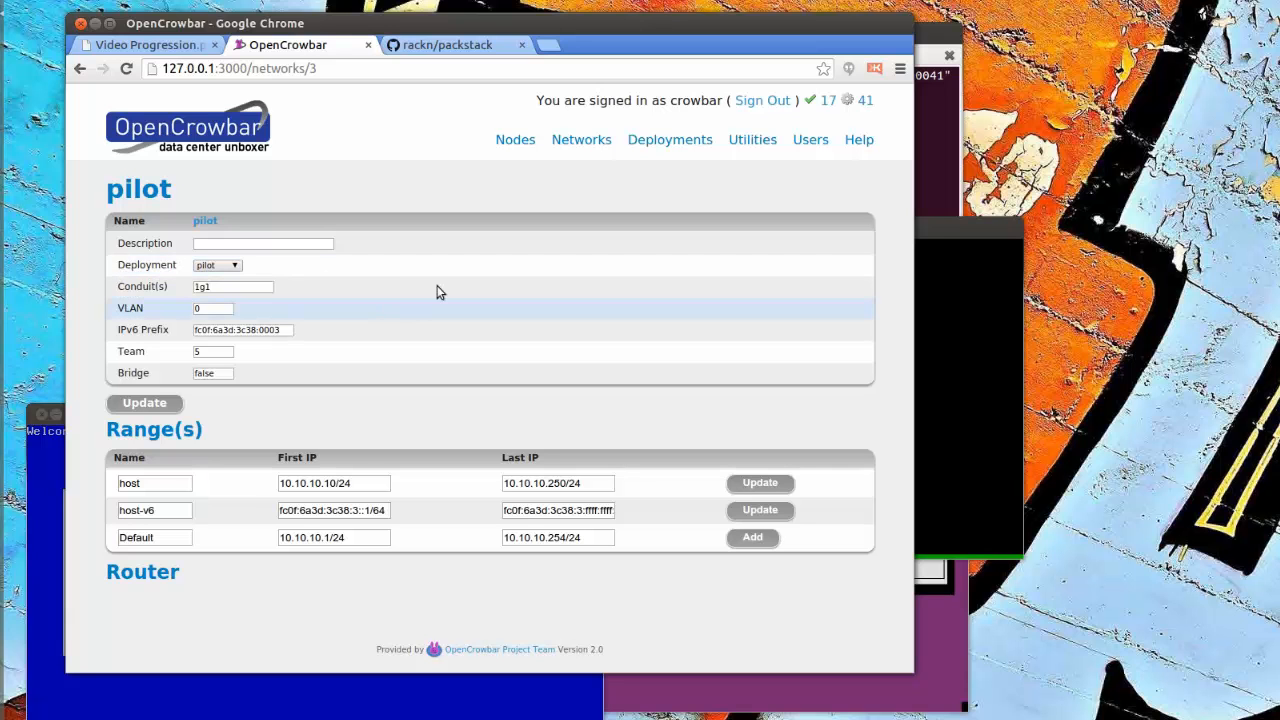
{"action": "mouse_move", "coordinate": [646, 143]}
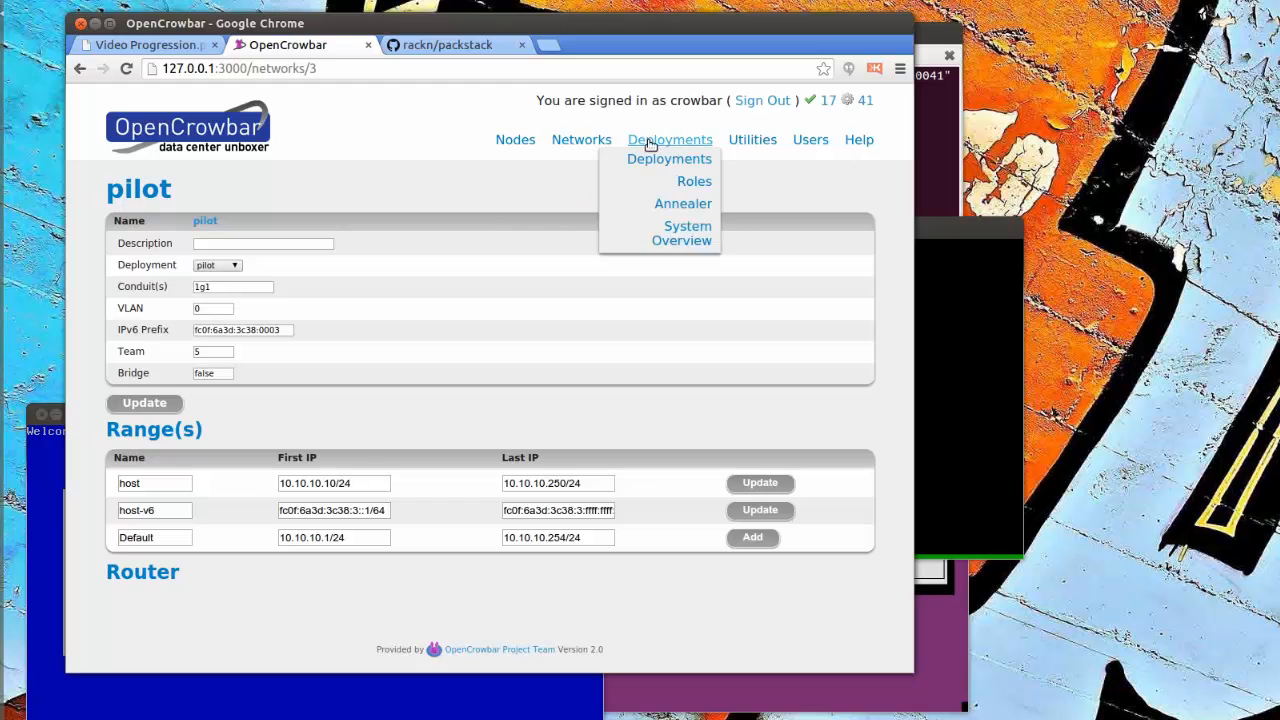
{"action": "left_click", "coordinate": [586, 163]}
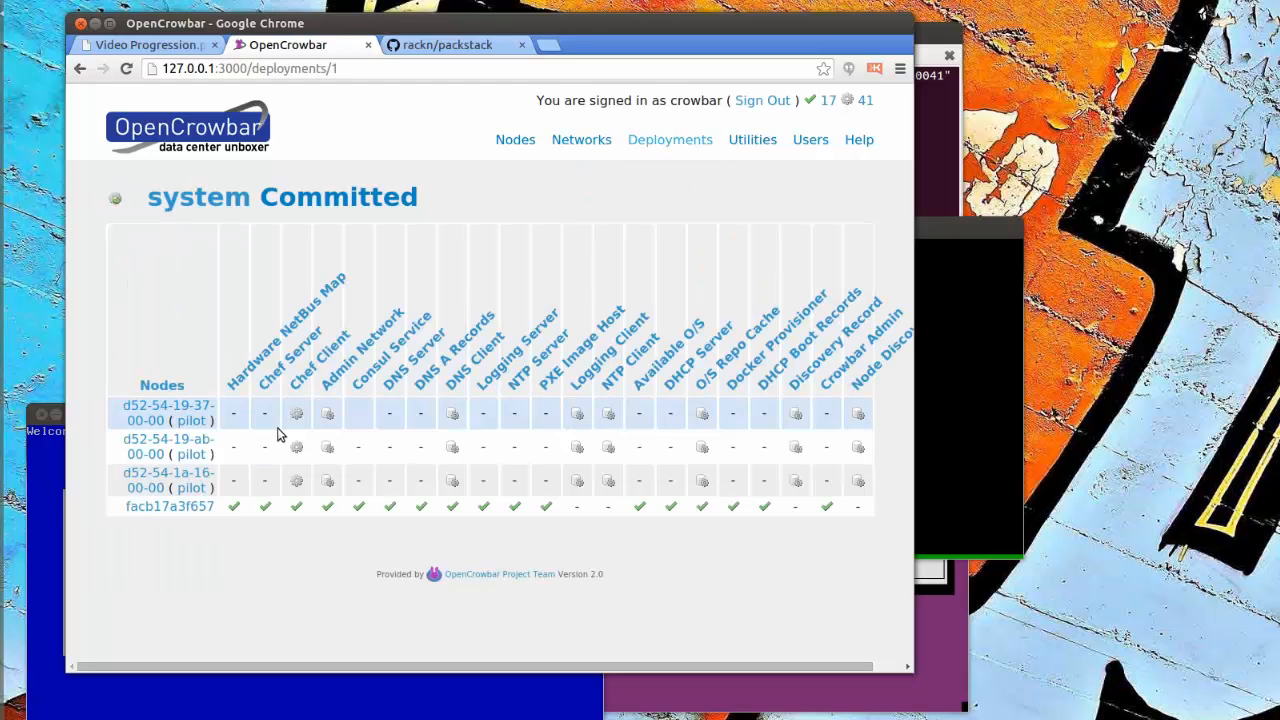
Examine the Admin Network role of admin node facb17a3f657, including its attributes, upstream and downstream roles, and captured log.
{"action": "left_click", "coordinate": [328, 510]}
{"action": "scroll", "coordinate": [499, 451], "scroll_direction": "down", "scroll_amount": 1}
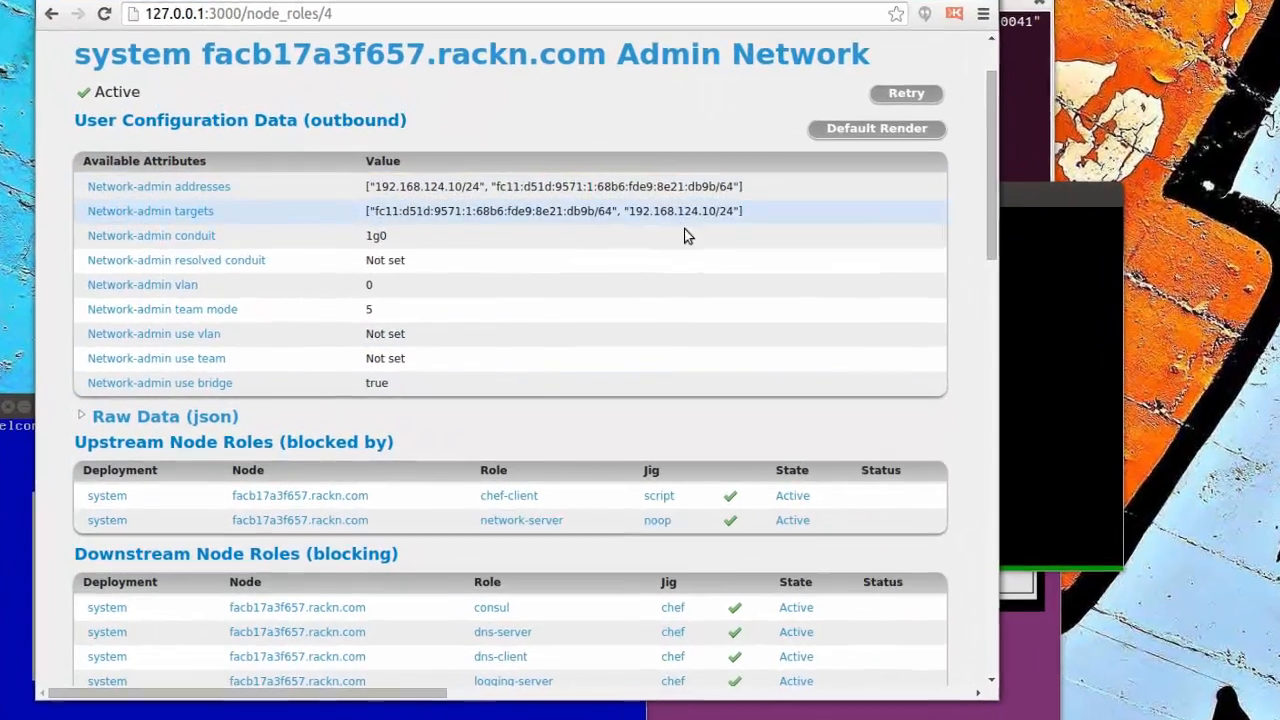
{"action": "scroll", "coordinate": [686, 236], "scroll_direction": "down", "scroll_amount": 1}
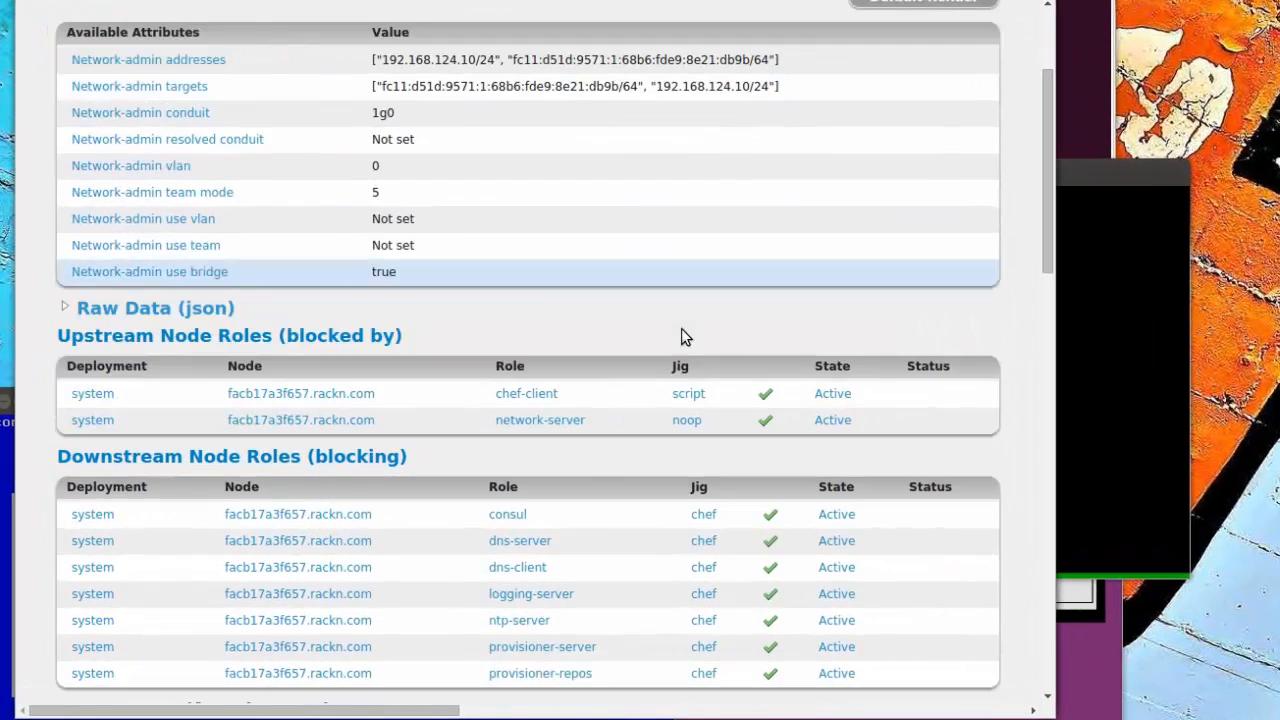
{"action": "scroll", "coordinate": [445, 306], "scroll_direction": "down", "scroll_amount": 3}
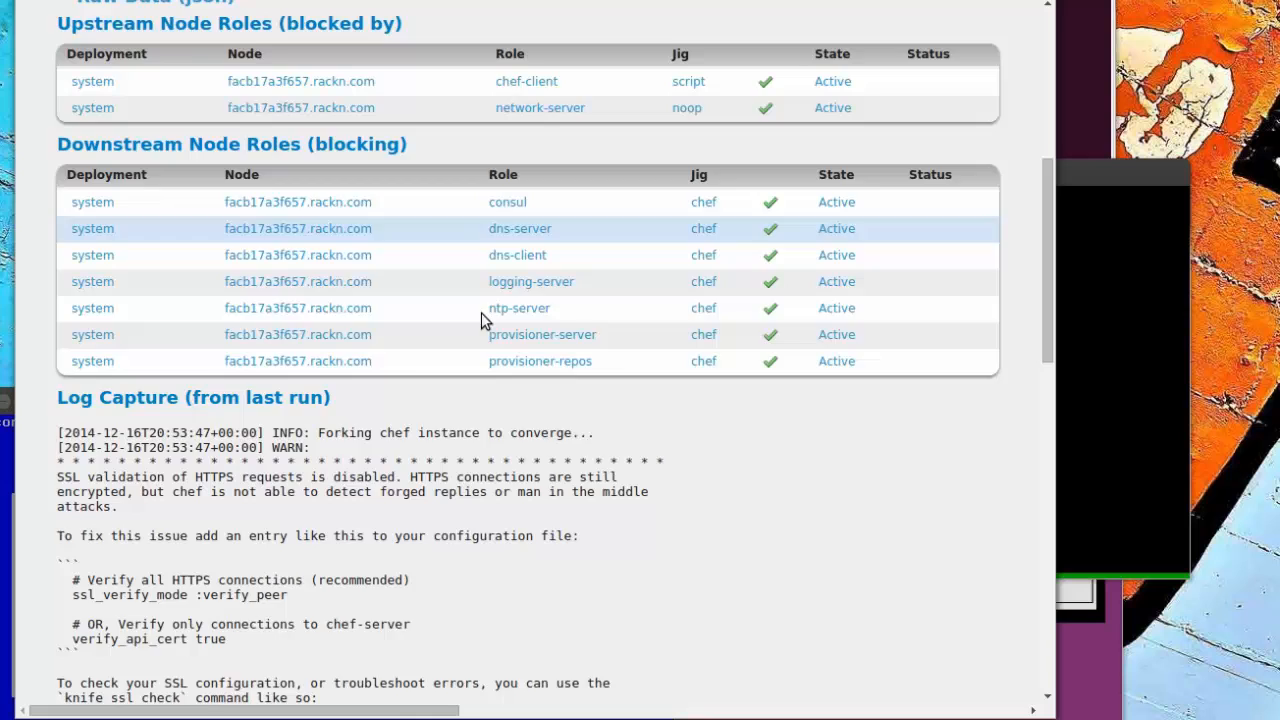
{"action": "scroll", "coordinate": [481, 318], "scroll_direction": "down", "scroll_amount": 3}
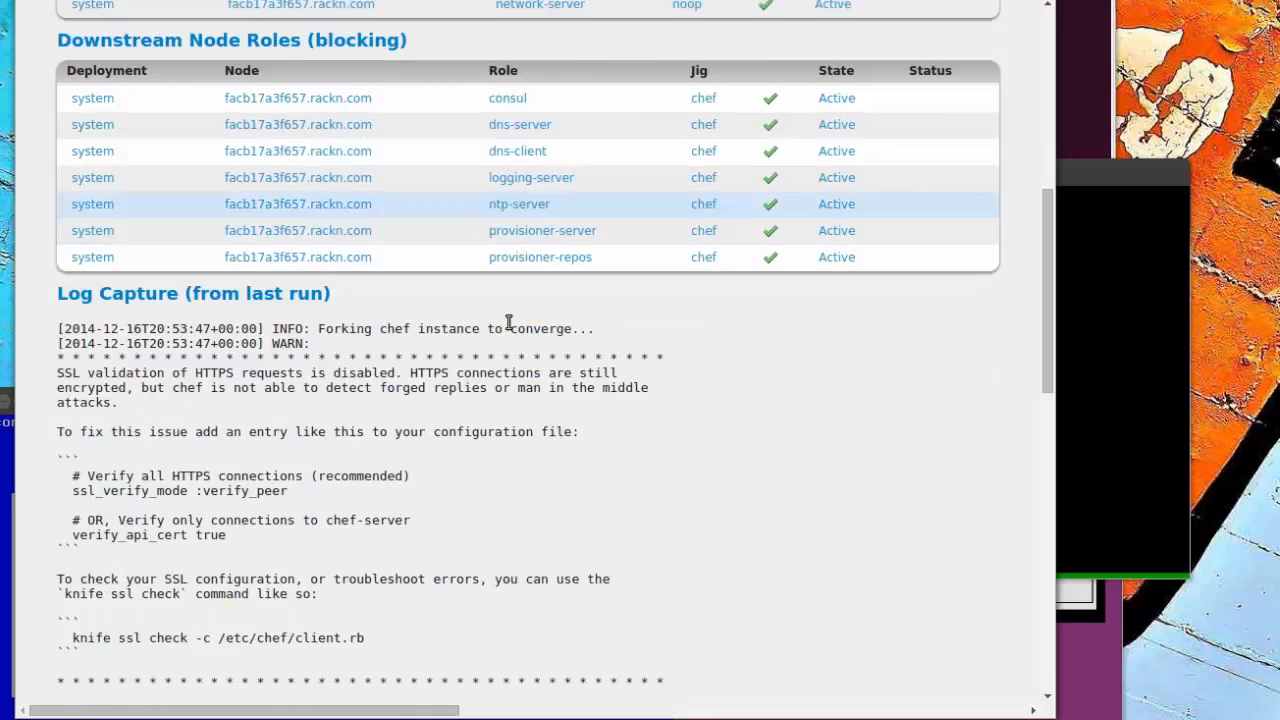
{"action": "scroll", "coordinate": [471, 298], "scroll_direction": "down", "scroll_amount": 3}
{"action": "scroll", "coordinate": [469, 305], "scroll_direction": "down", "scroll_amount": 1}
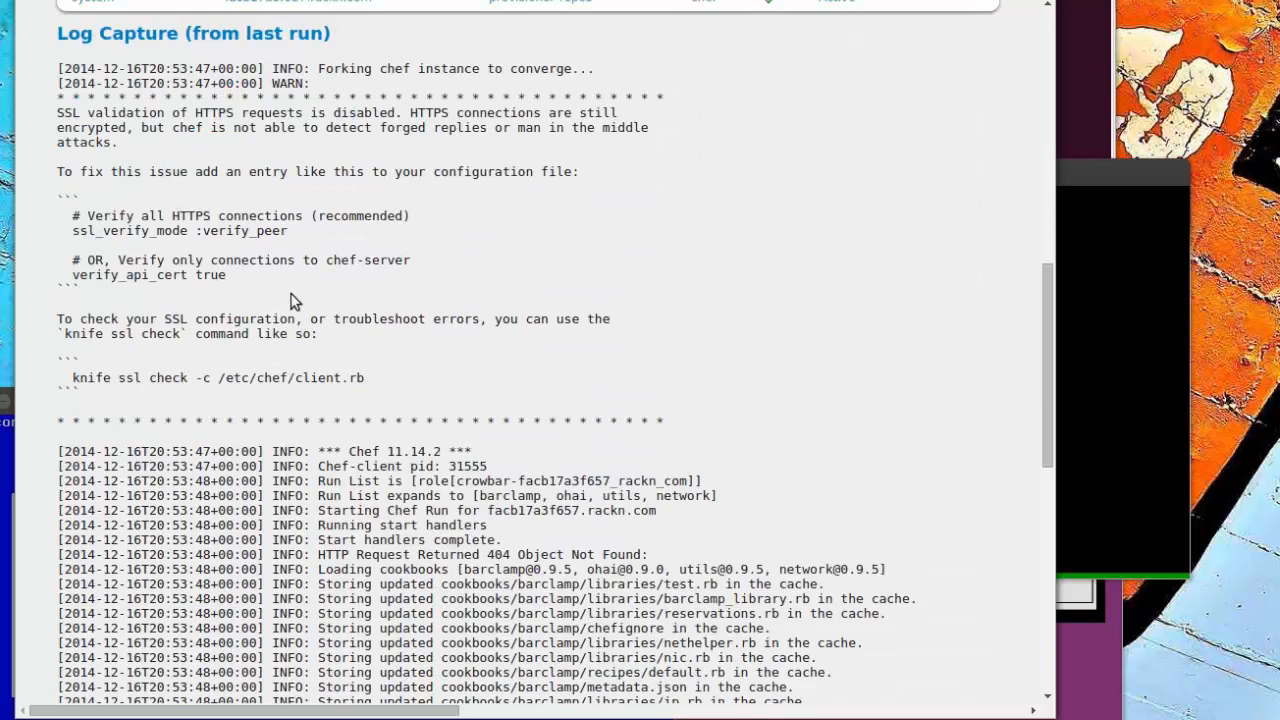
{"action": "scroll", "coordinate": [292, 300], "scroll_direction": "up", "scroll_amount": 1}
{"action": "scroll", "coordinate": [405, 352], "scroll_direction": "down", "scroll_amount": 12}
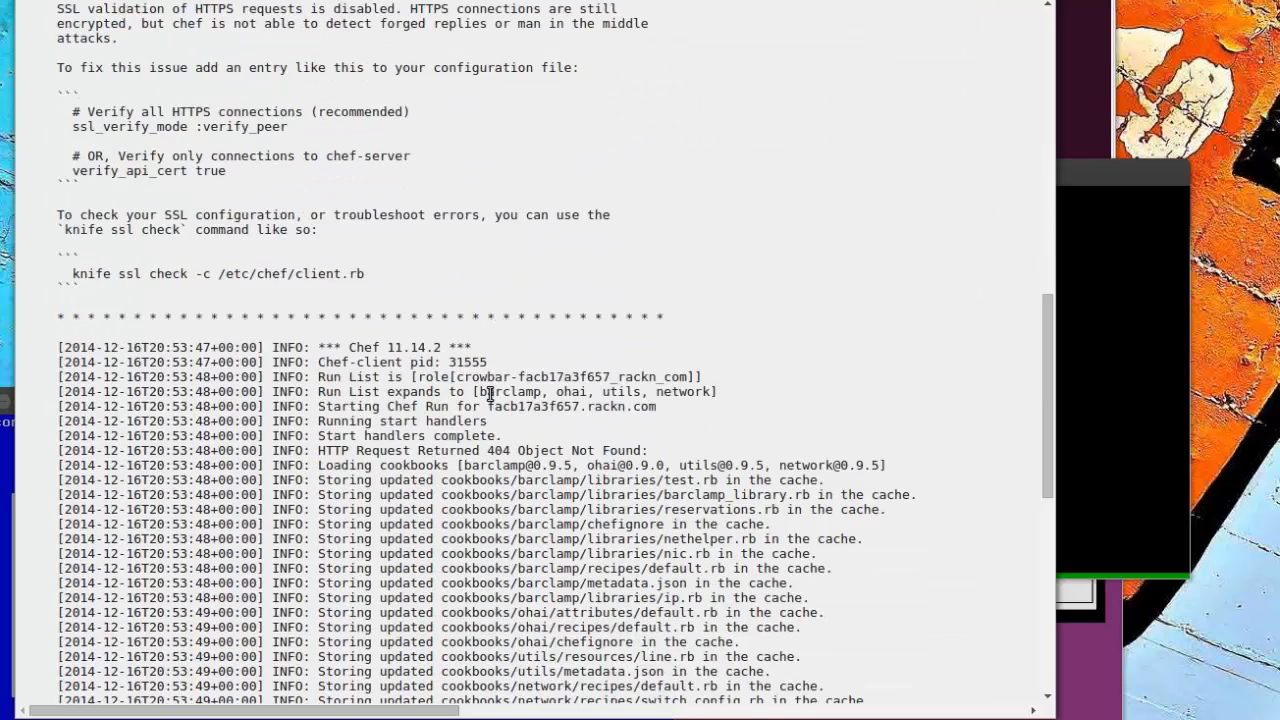
{"action": "scroll", "coordinate": [487, 390], "scroll_direction": "down", "scroll_amount": 4}
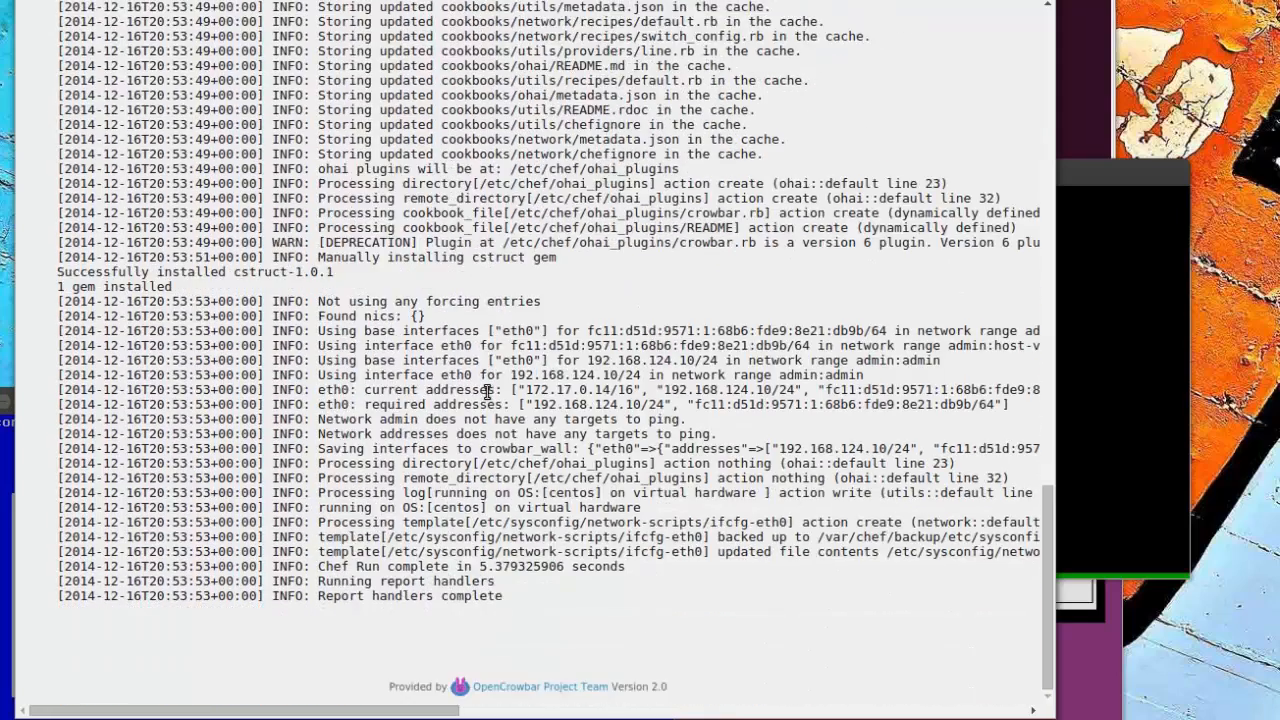
{"action": "scroll", "coordinate": [641, 408], "scroll_direction": "up", "scroll_amount": 6}
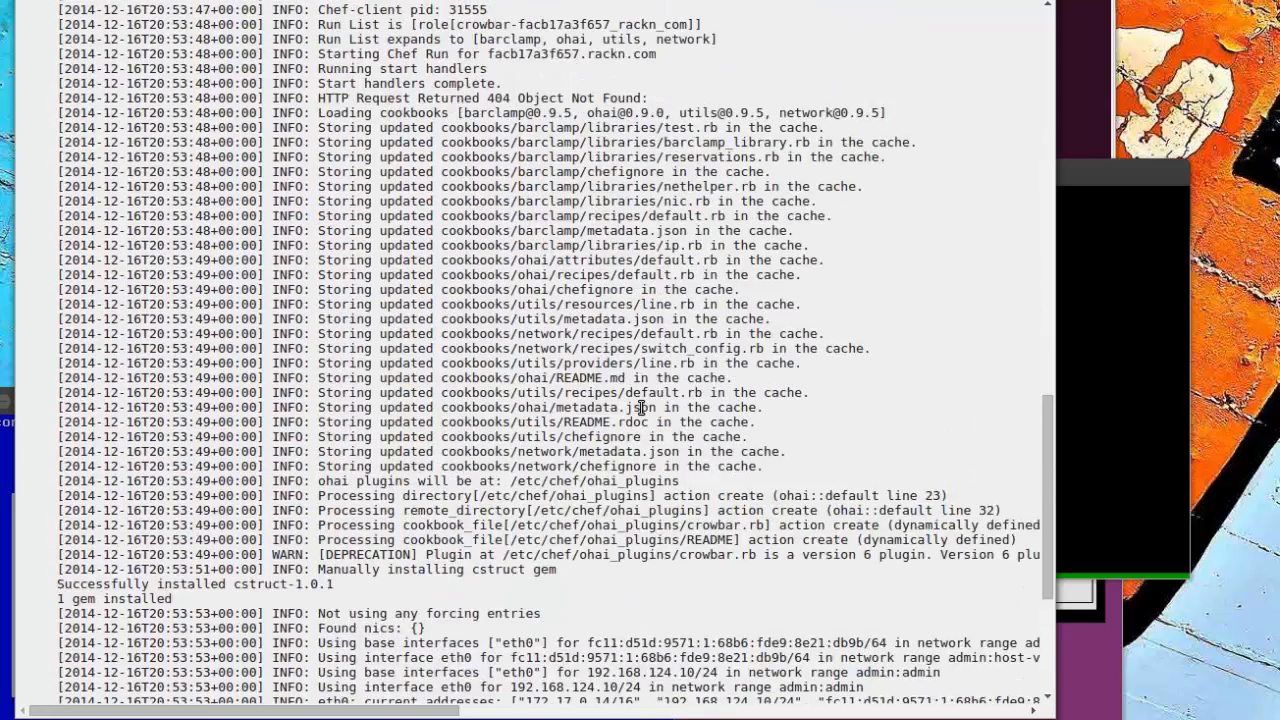
{"action": "scroll", "coordinate": [641, 408], "scroll_direction": "up", "scroll_amount": 14}
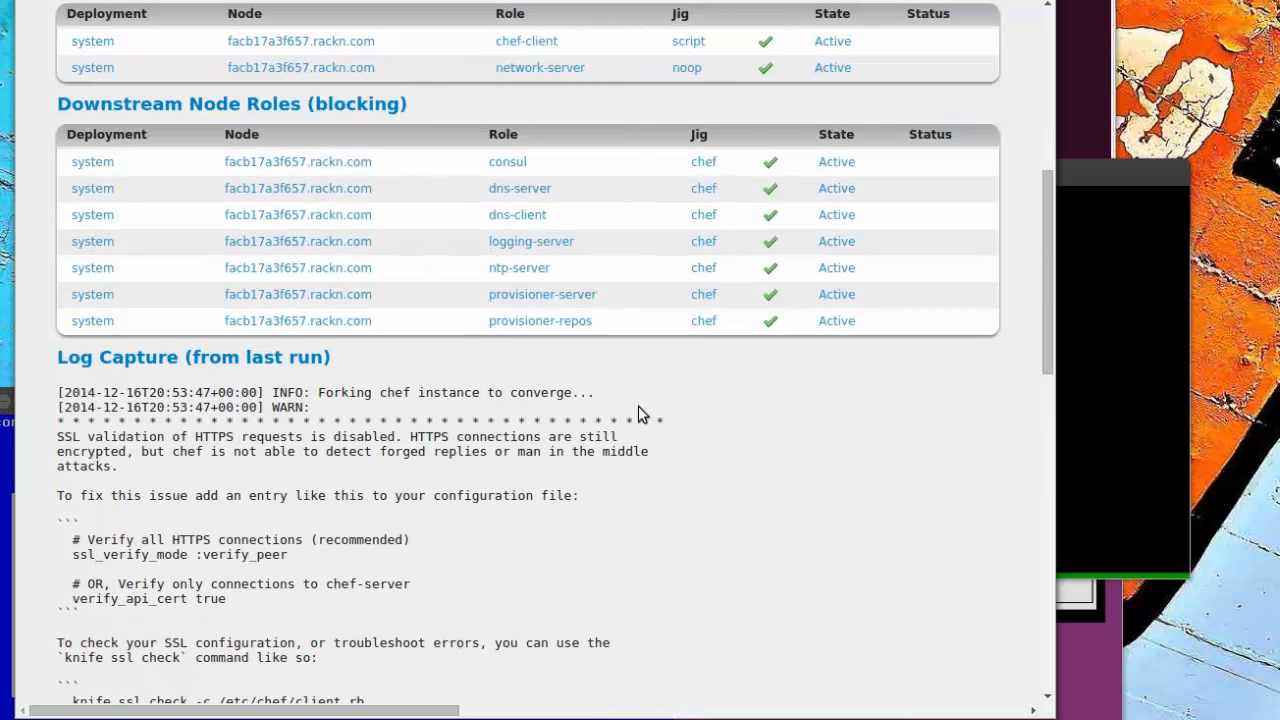
{"action": "scroll", "coordinate": [630, 404], "scroll_direction": "up", "scroll_amount": 3}
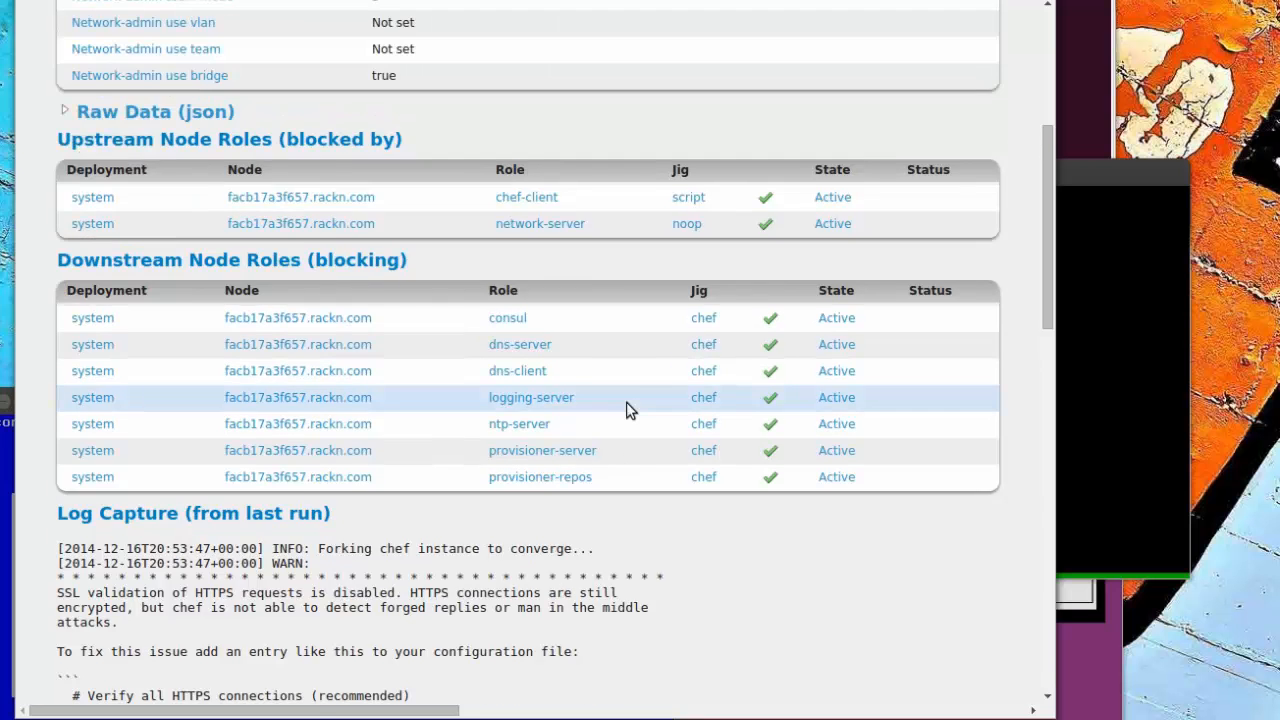
{"action": "scroll", "coordinate": [626, 402], "scroll_direction": "up", "scroll_amount": 8}
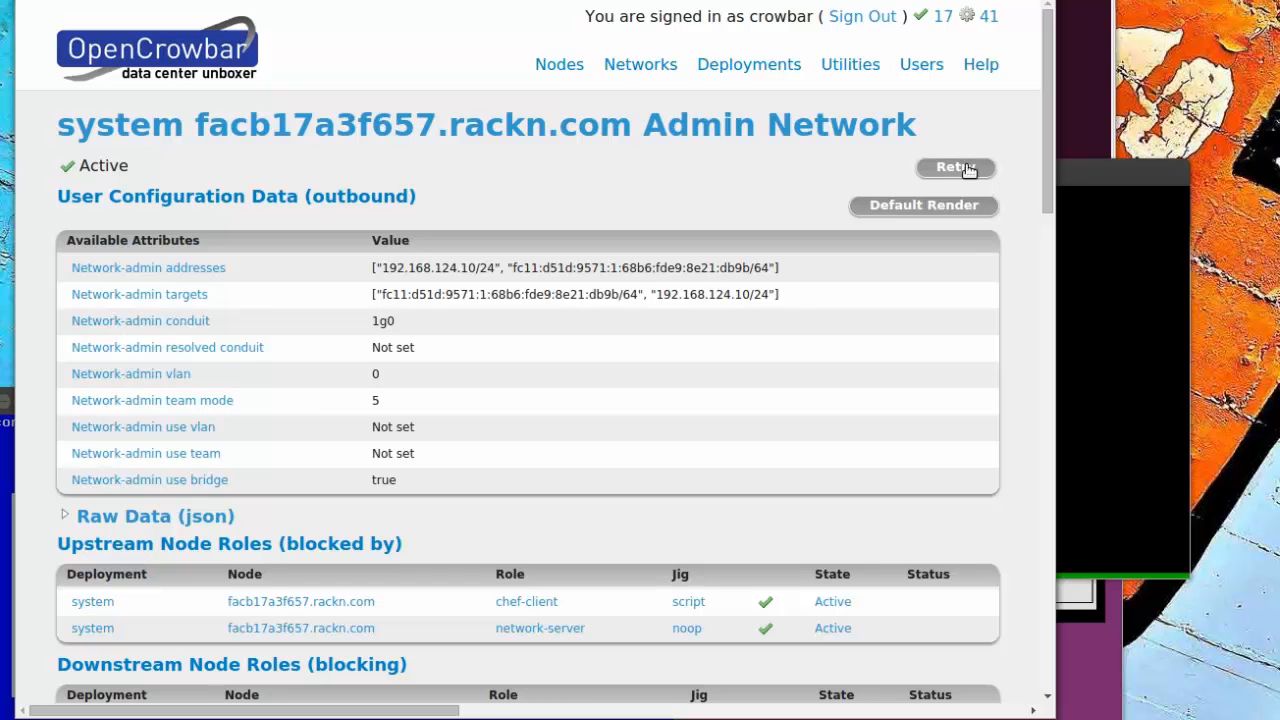
Dismiss the calendar reminder and view the pilot network's settings from the installed networks list.
{"action": "mouse_move", "coordinate": [578, 75]}
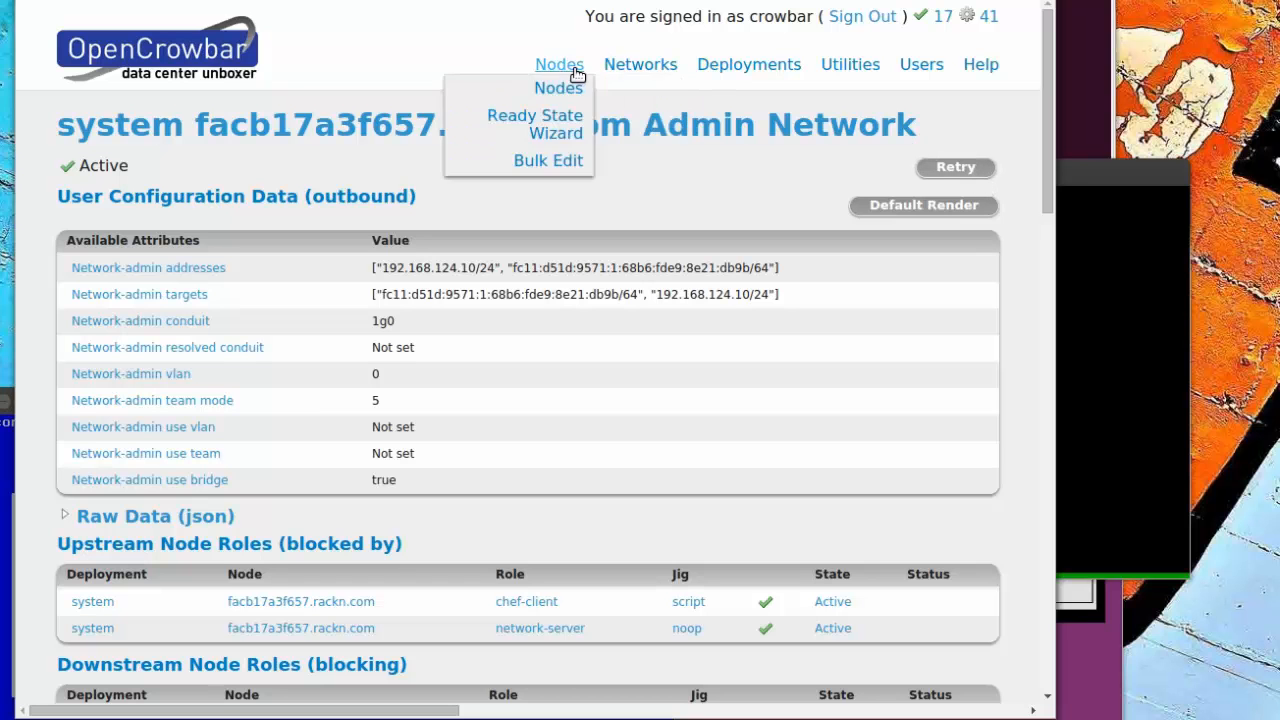
{"action": "mouse_move", "coordinate": [603, 98]}
{"action": "left_click", "coordinate": [592, 150]}
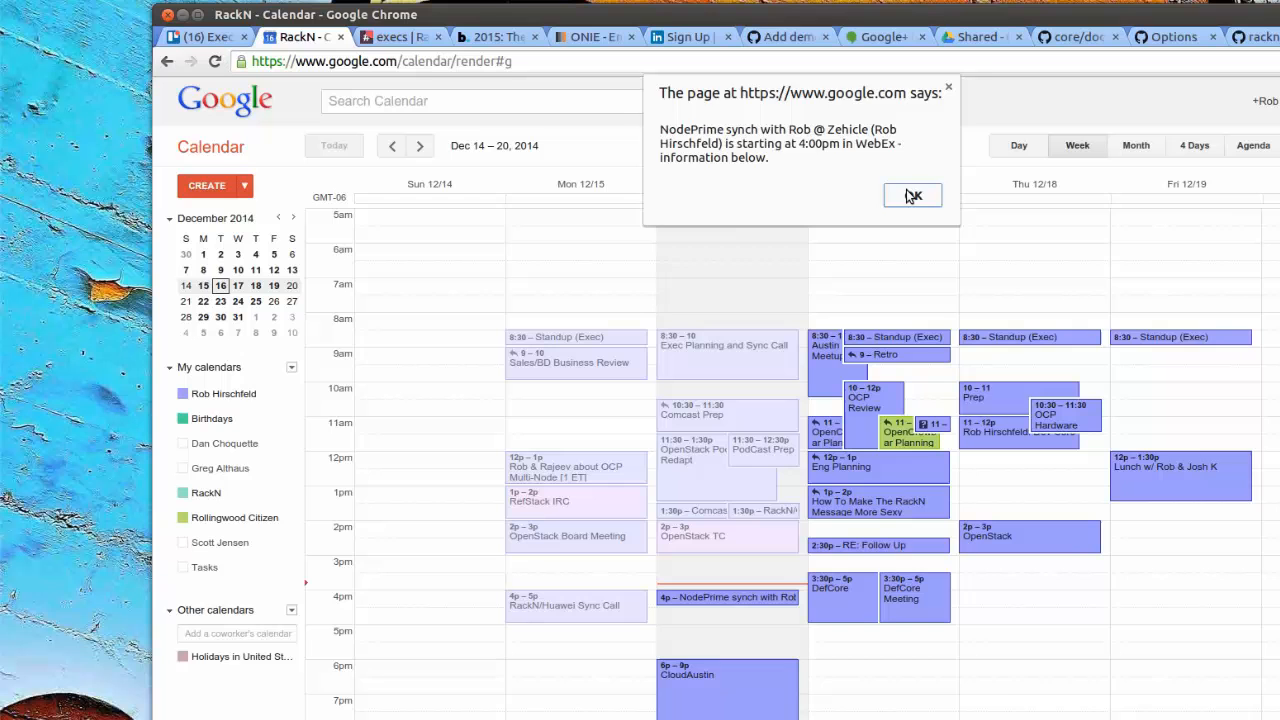
{"action": "left_click", "coordinate": [909, 194]}
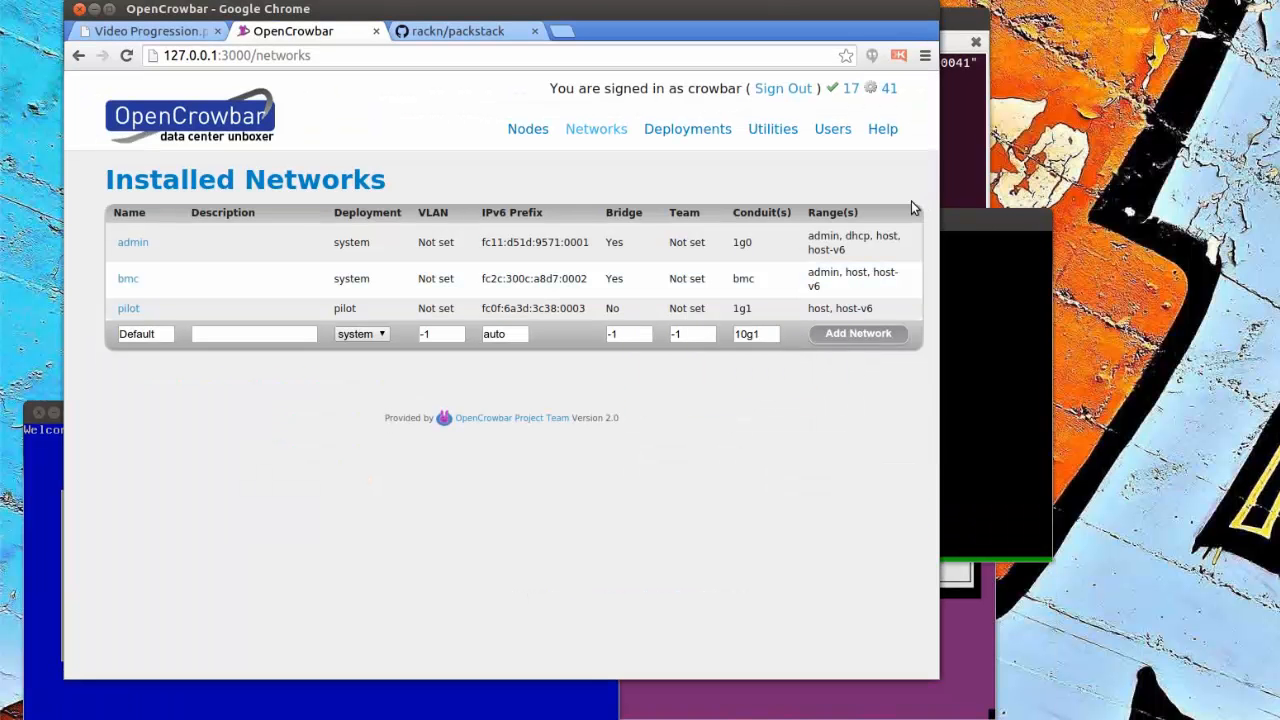
{"action": "left_click", "coordinate": [121, 310]}
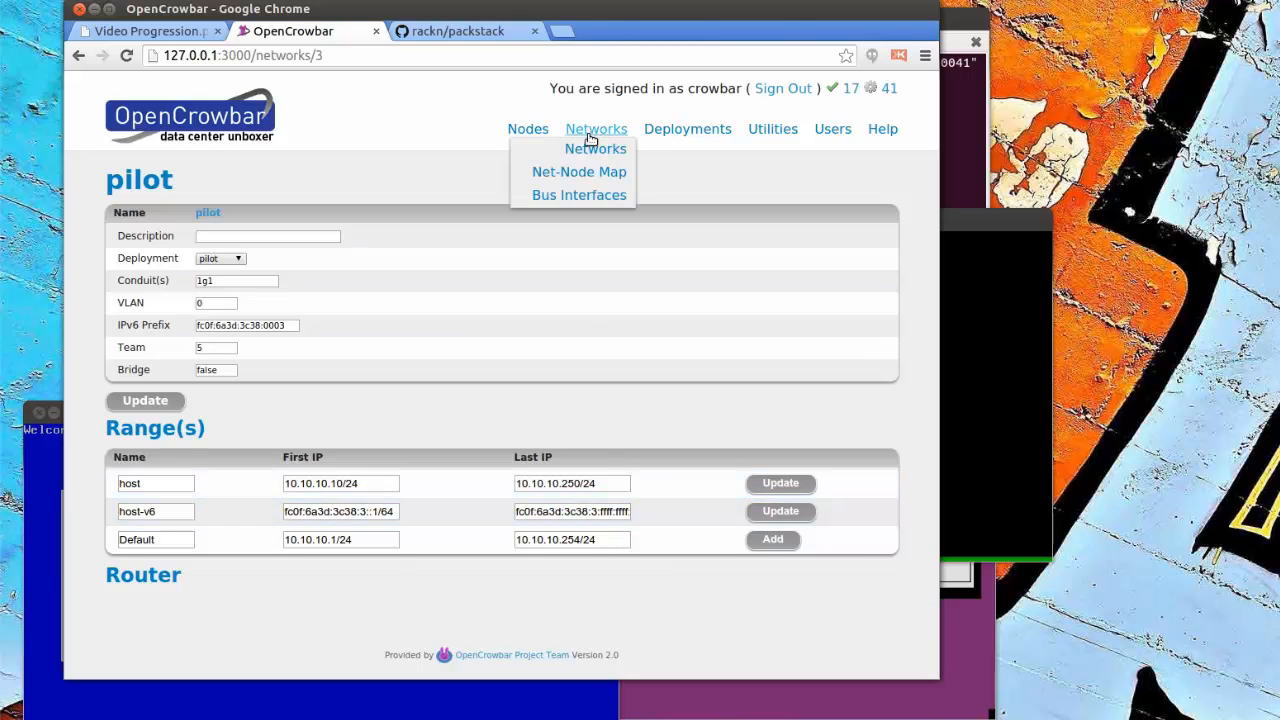
Review the Network-Node Map of node addresses, and open the Bus Interface Maps.
{"action": "mouse_move", "coordinate": [705, 137]}
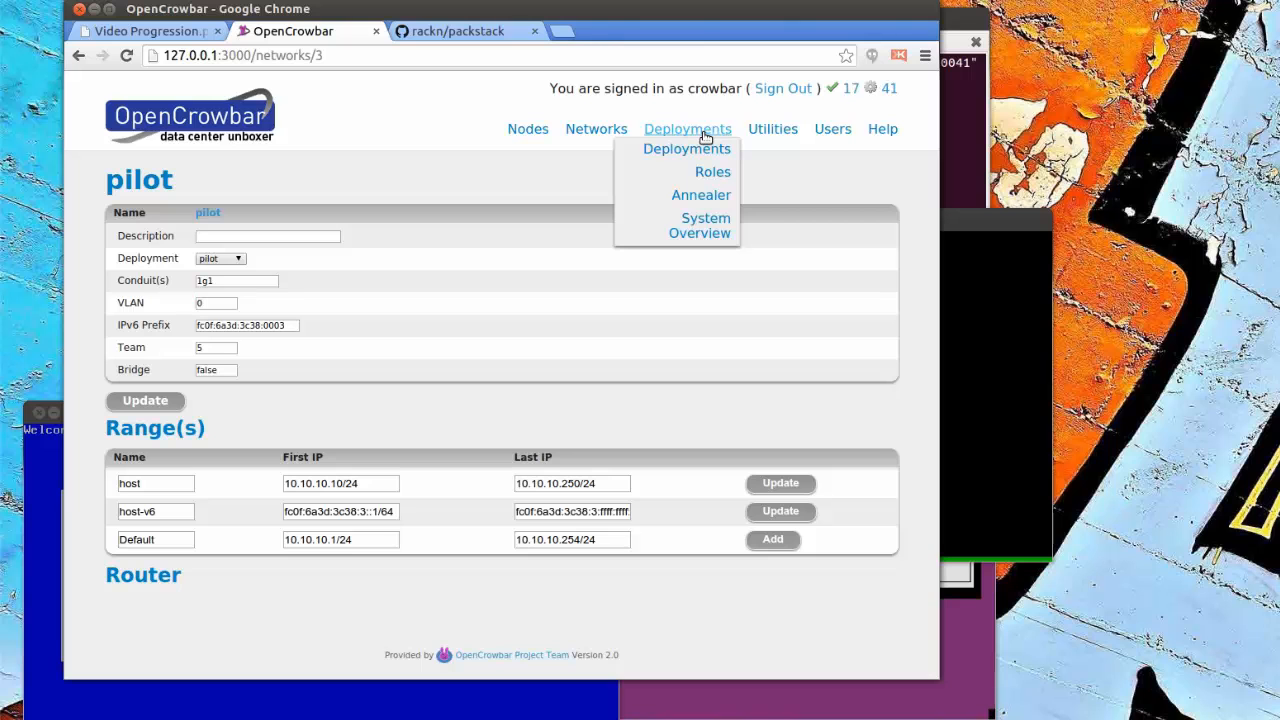
{"action": "mouse_move", "coordinate": [603, 134]}
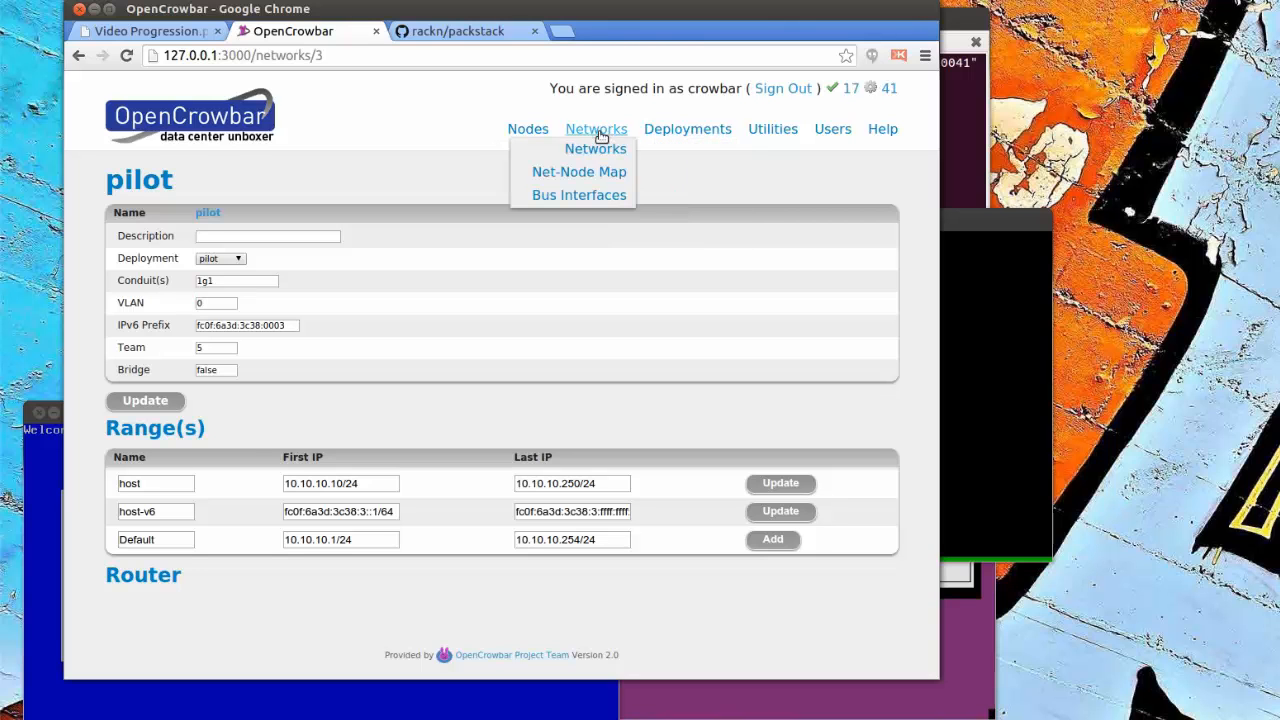
{"action": "left_click", "coordinate": [594, 170]}
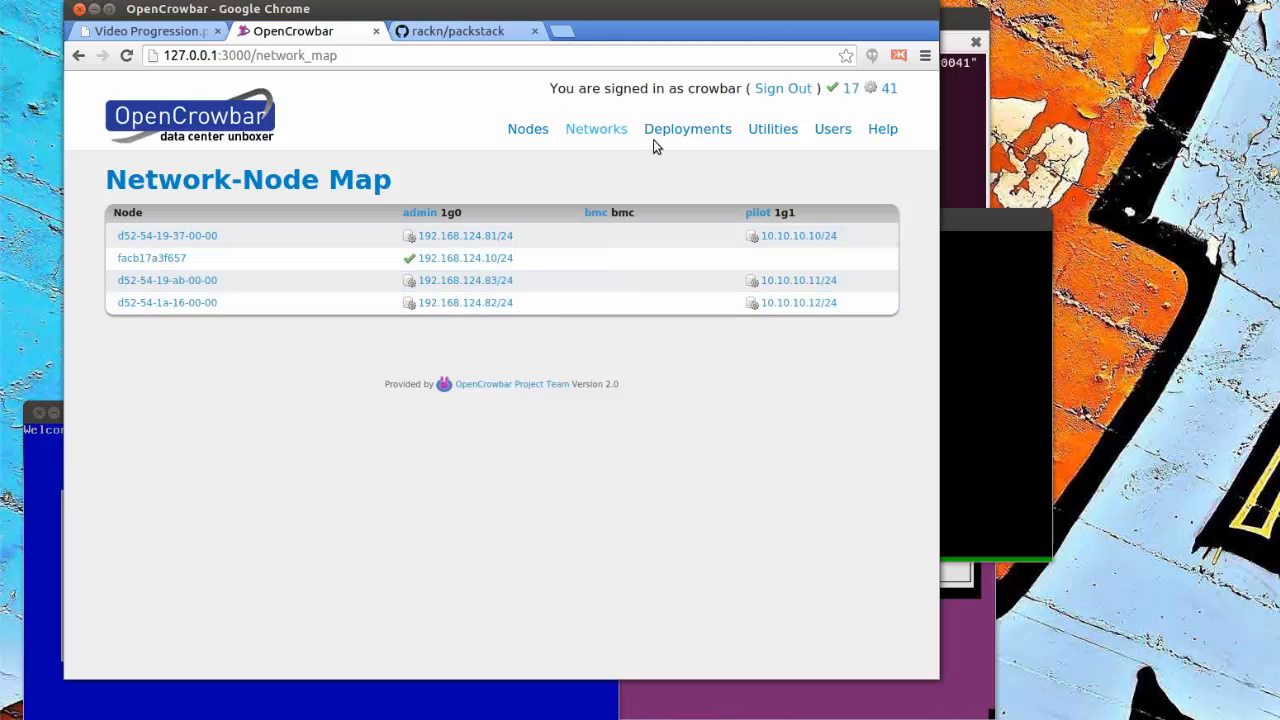
{"action": "mouse_move", "coordinate": [596, 130]}
{"action": "left_click", "coordinate": [588, 199]}
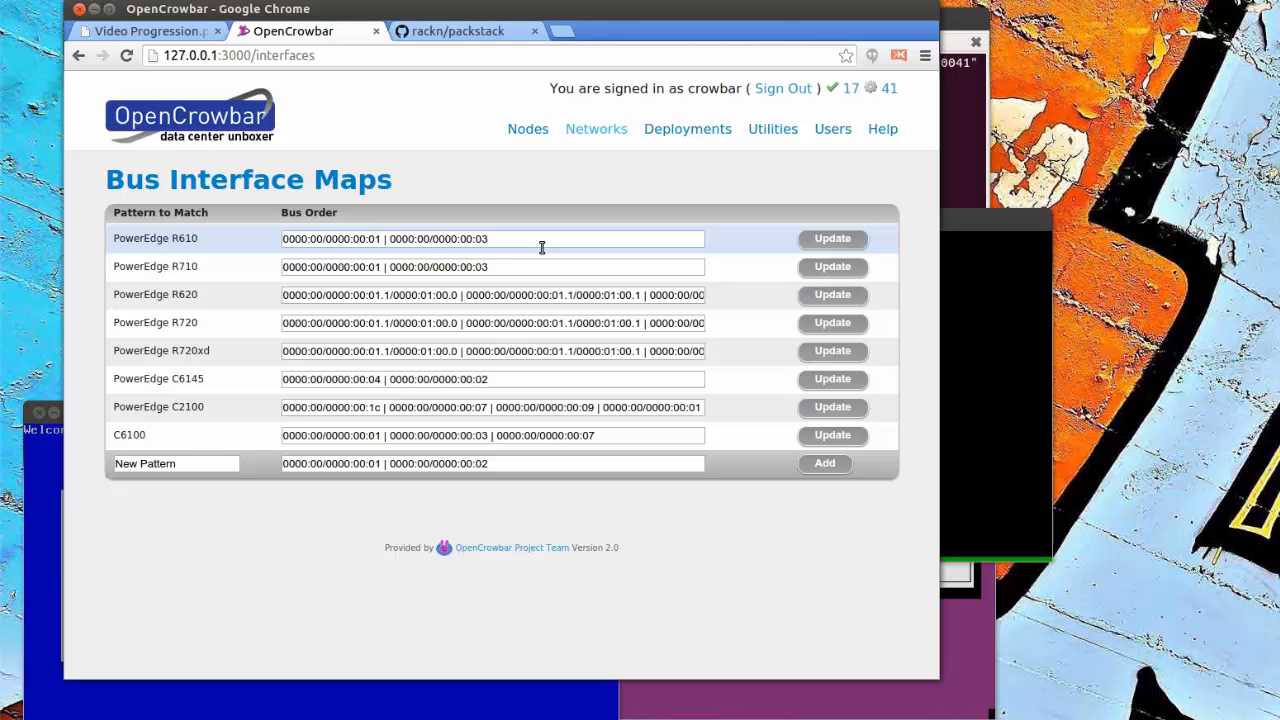
{"action": "mouse_move", "coordinate": [684, 138]}
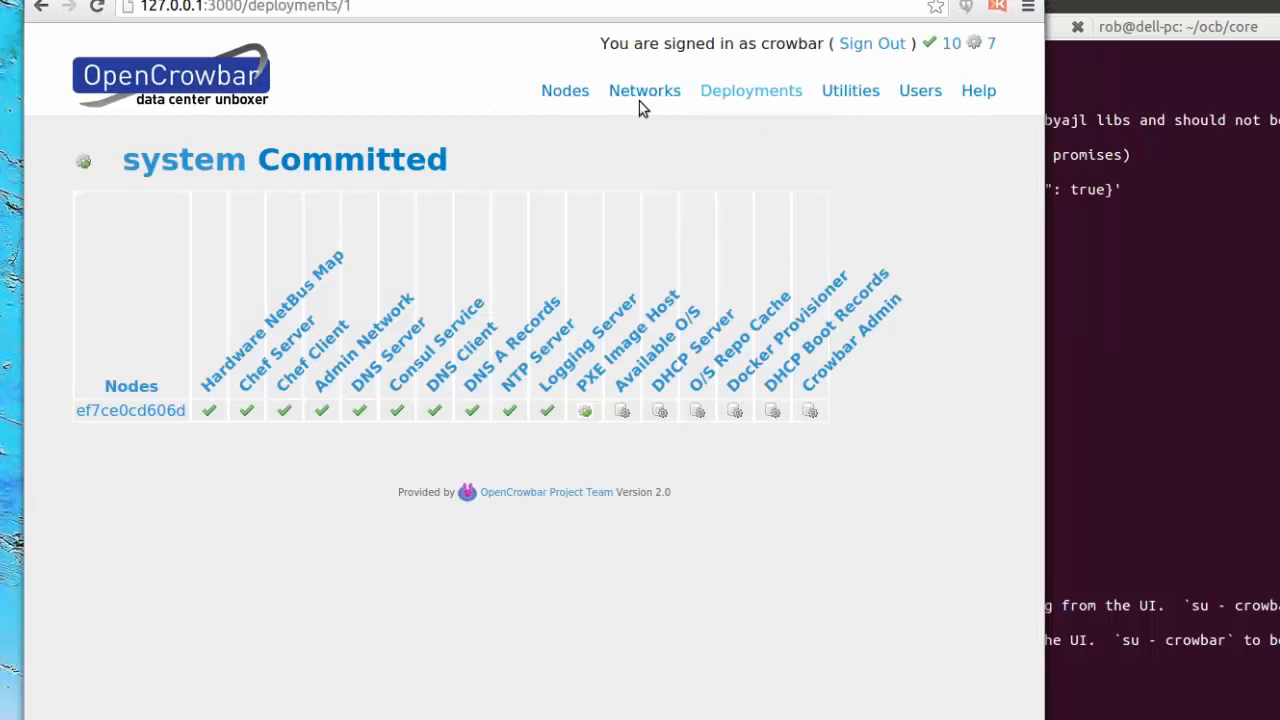
{"action": "mouse_move", "coordinate": [642, 100]}
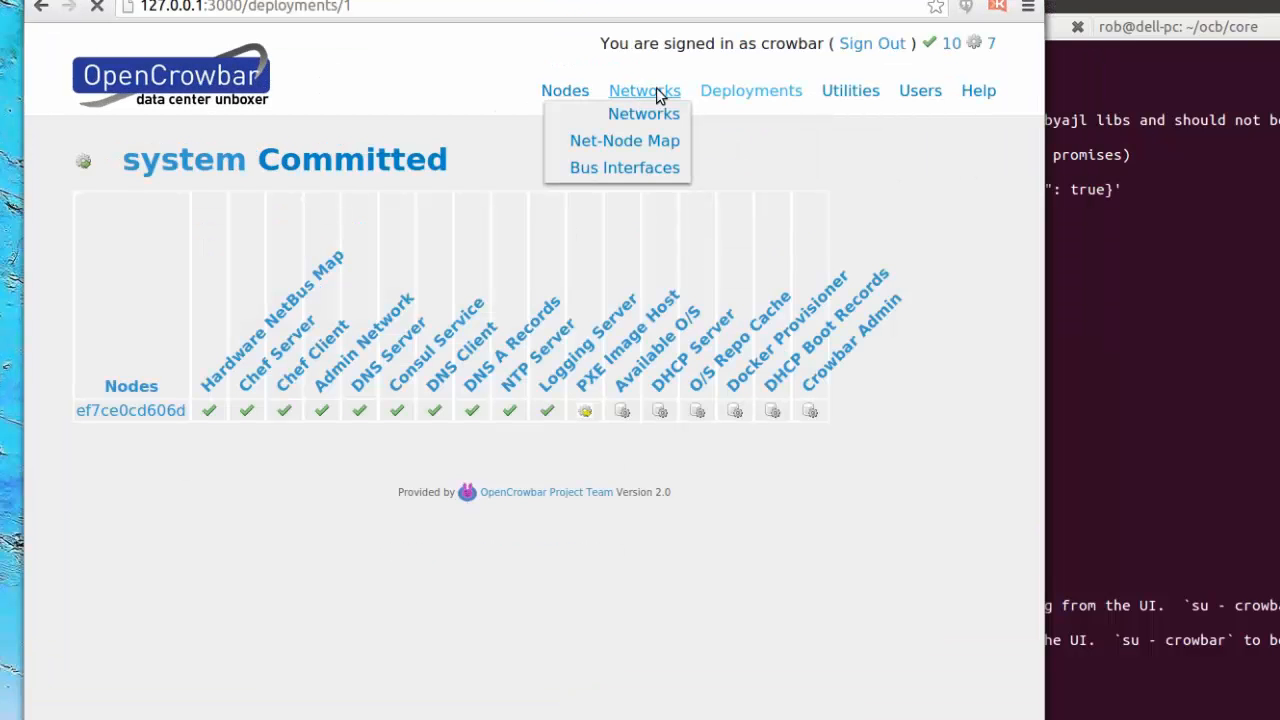
{"action": "mouse_move", "coordinate": [731, 95]}
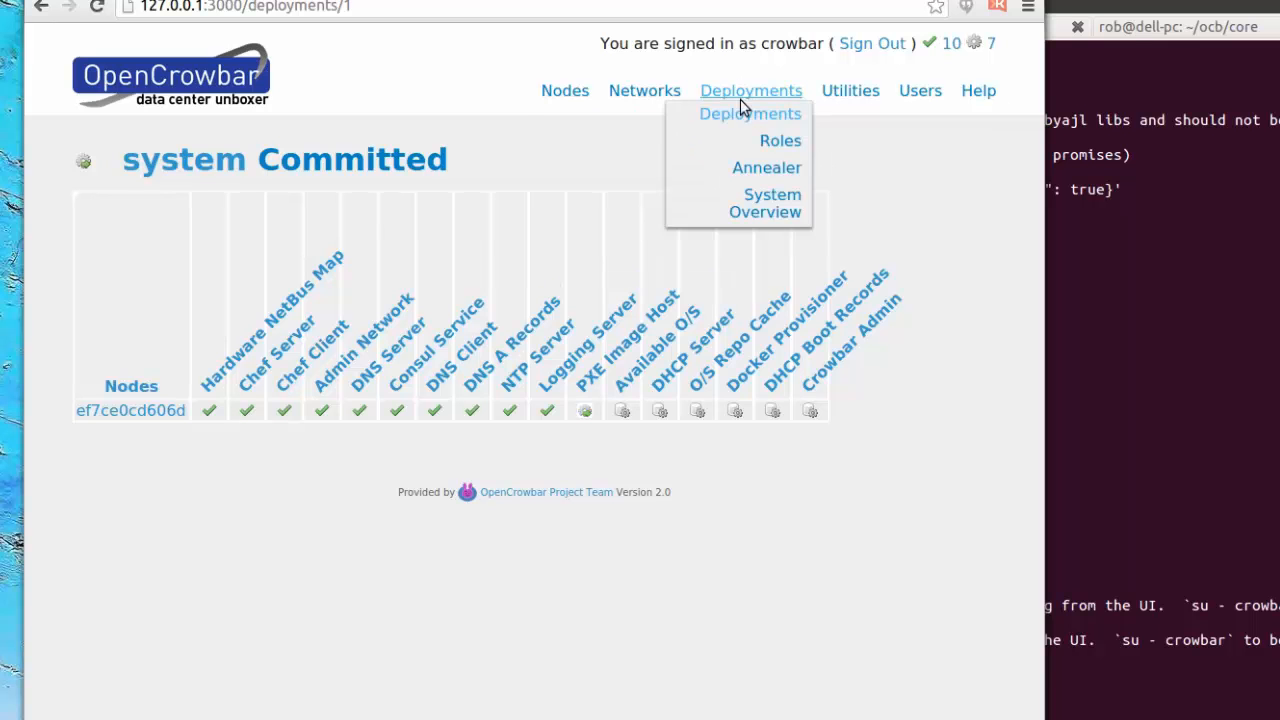
Open the list of roles and examine the script and noop jig roles with their flags and upstream prerequisites.
{"action": "left_click", "coordinate": [782, 146]}
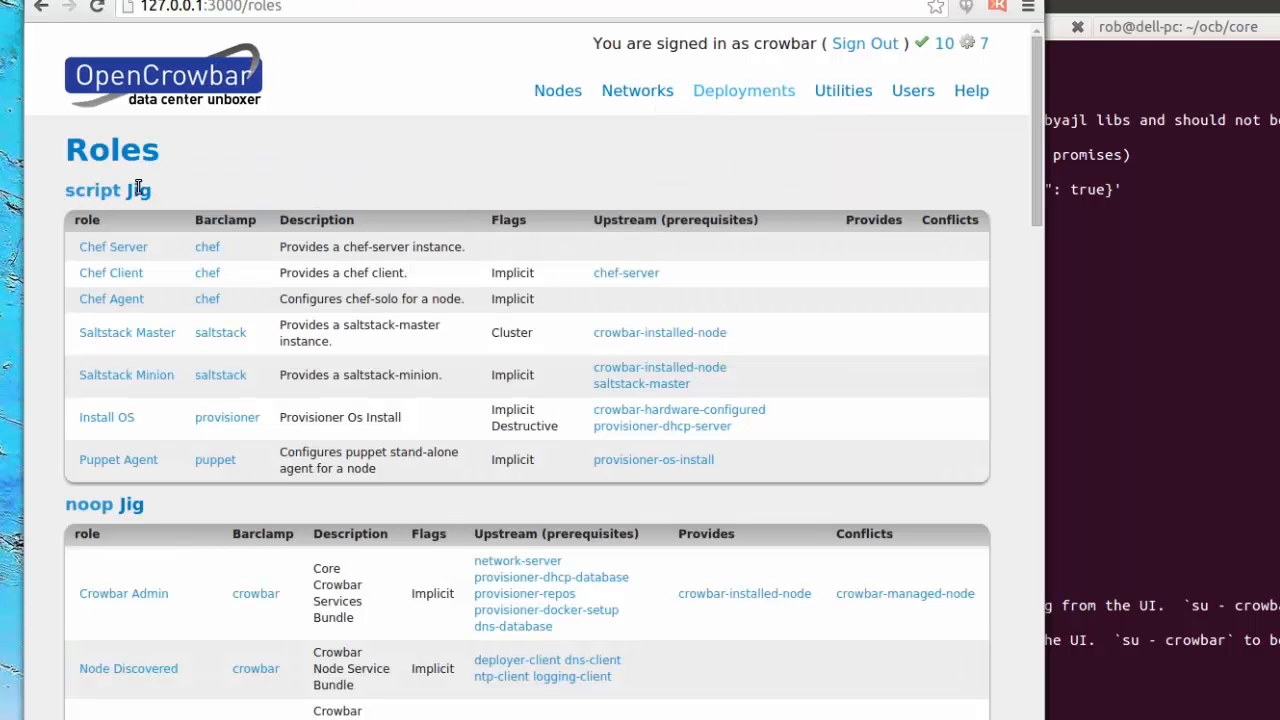
{"action": "scroll", "coordinate": [230, 200], "scroll_direction": "down", "scroll_amount": 1}
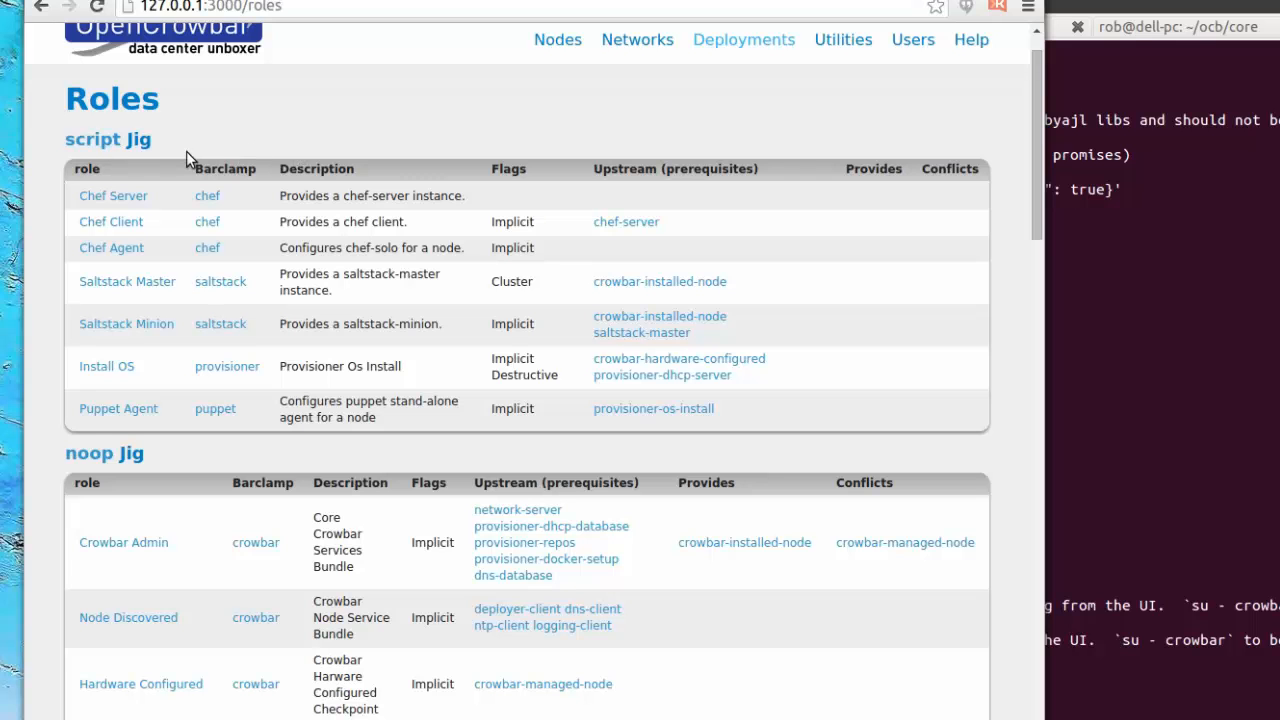
{"action": "scroll", "coordinate": [188, 160], "scroll_direction": "down", "scroll_amount": 4}
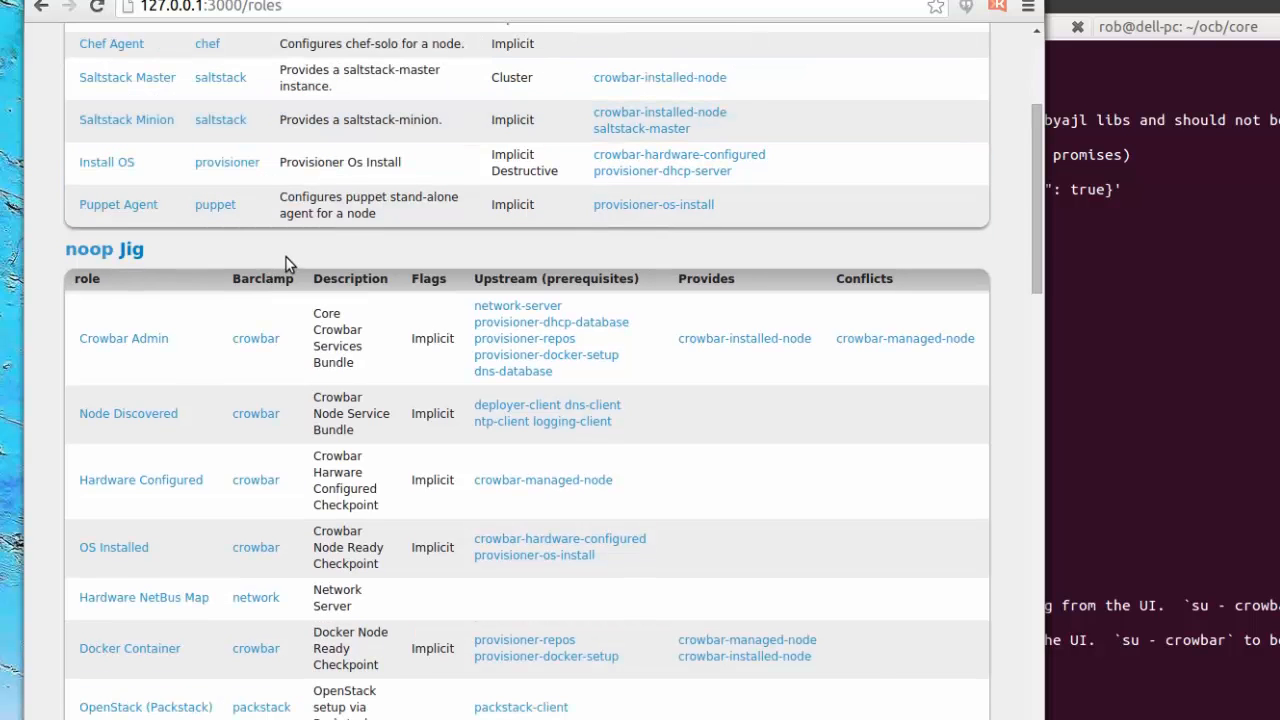
{"action": "scroll", "coordinate": [286, 263], "scroll_direction": "down", "scroll_amount": 2}
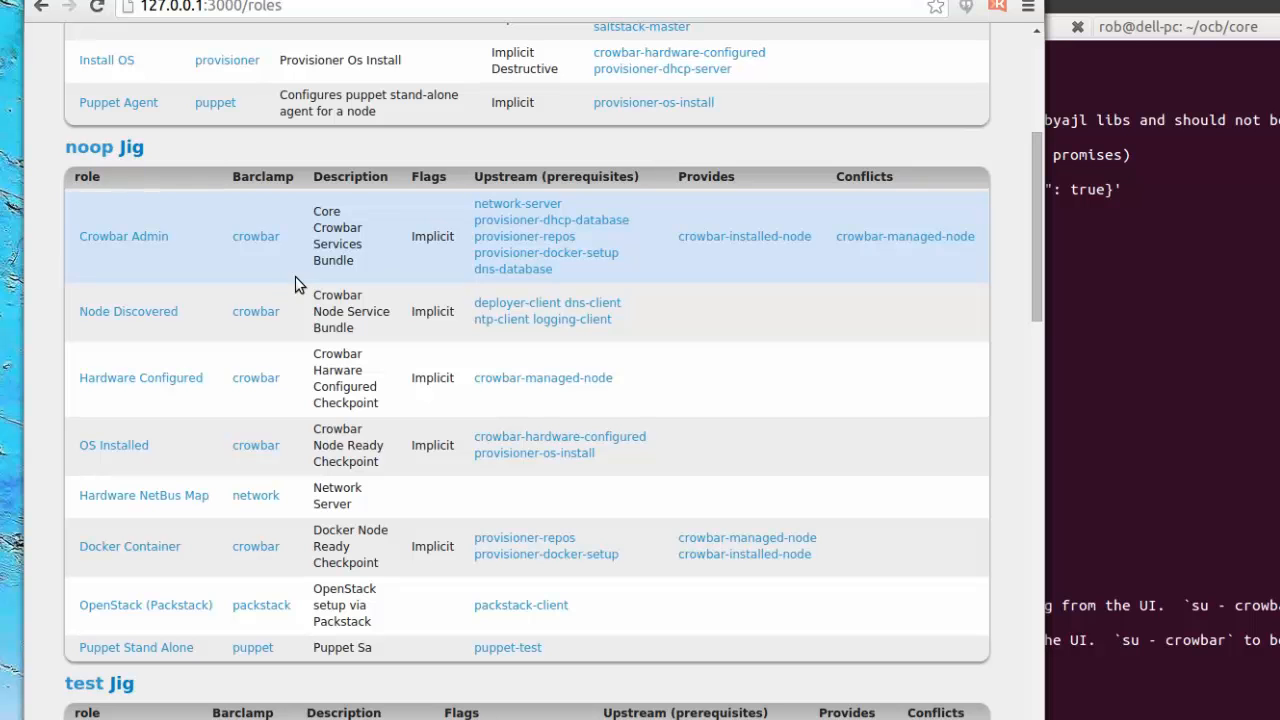
{"action": "scroll", "coordinate": [292, 279], "scroll_direction": "down", "scroll_amount": 7}
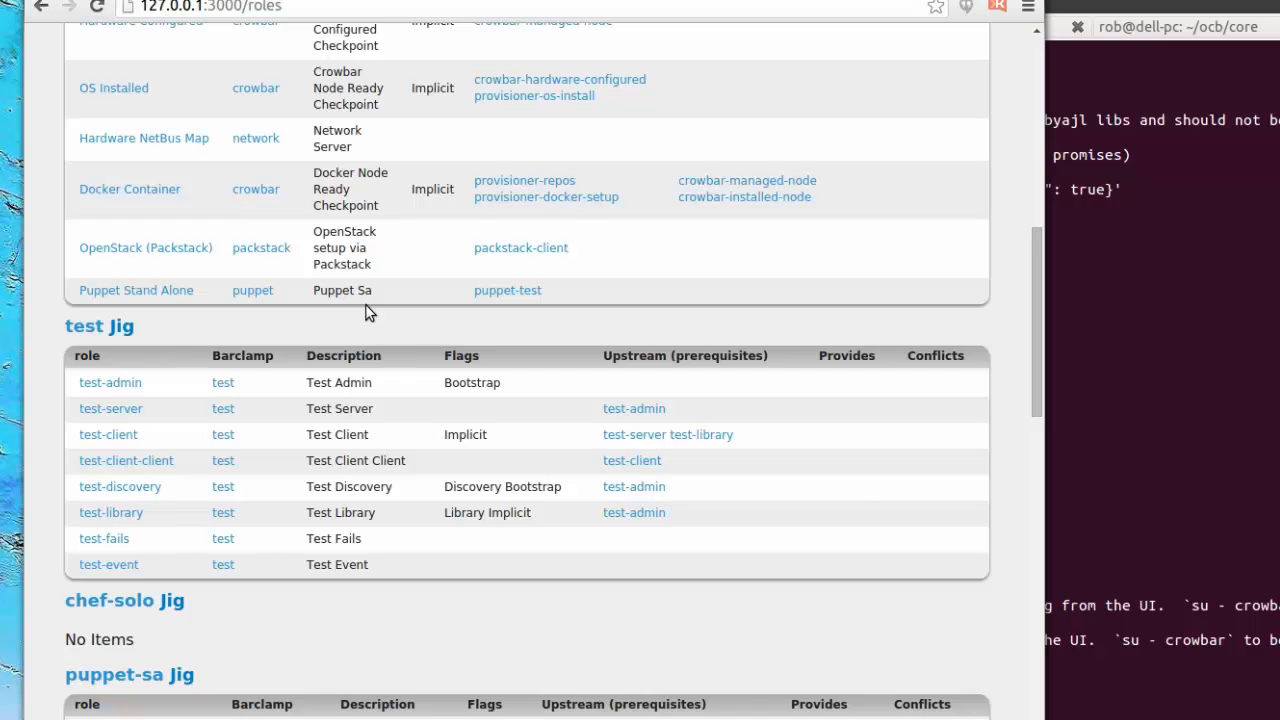
Examine the roles listed under the test, chef-solo, puppet-sa and role-provided jigs.
{"action": "scroll", "coordinate": [372, 318], "scroll_direction": "down", "scroll_amount": 1}
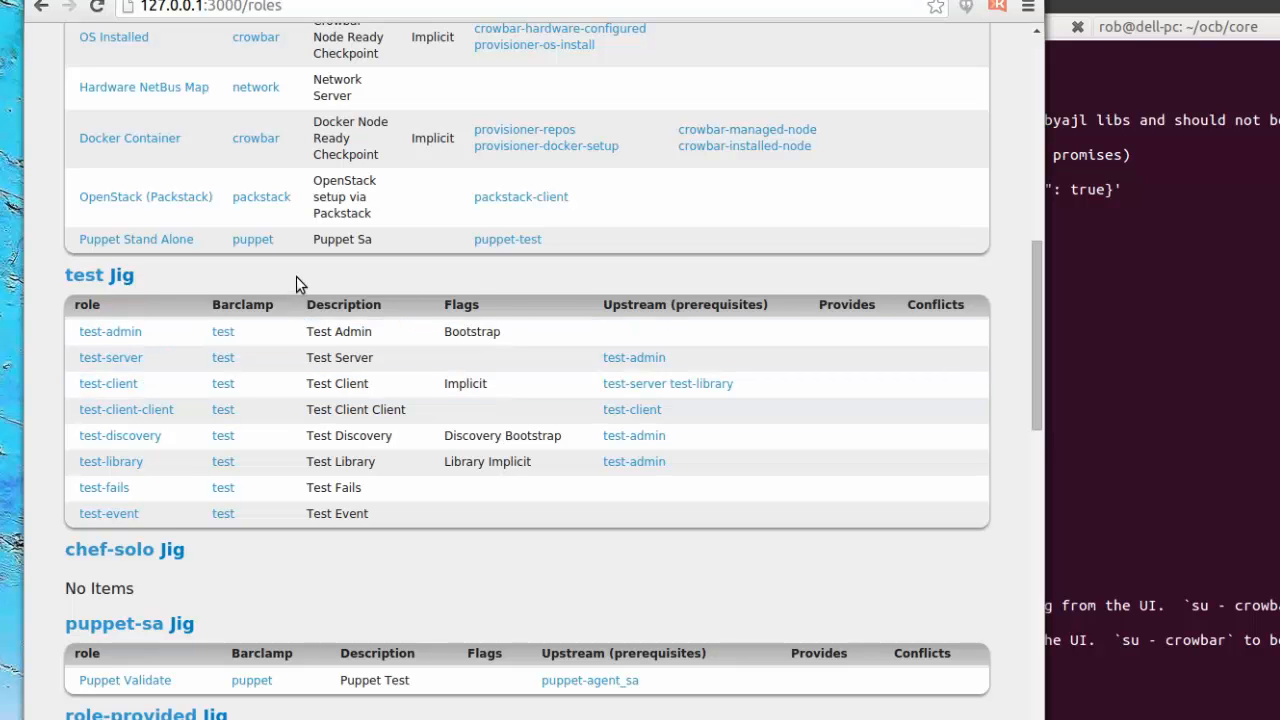
{"action": "scroll", "coordinate": [301, 288], "scroll_direction": "up", "scroll_amount": 1}
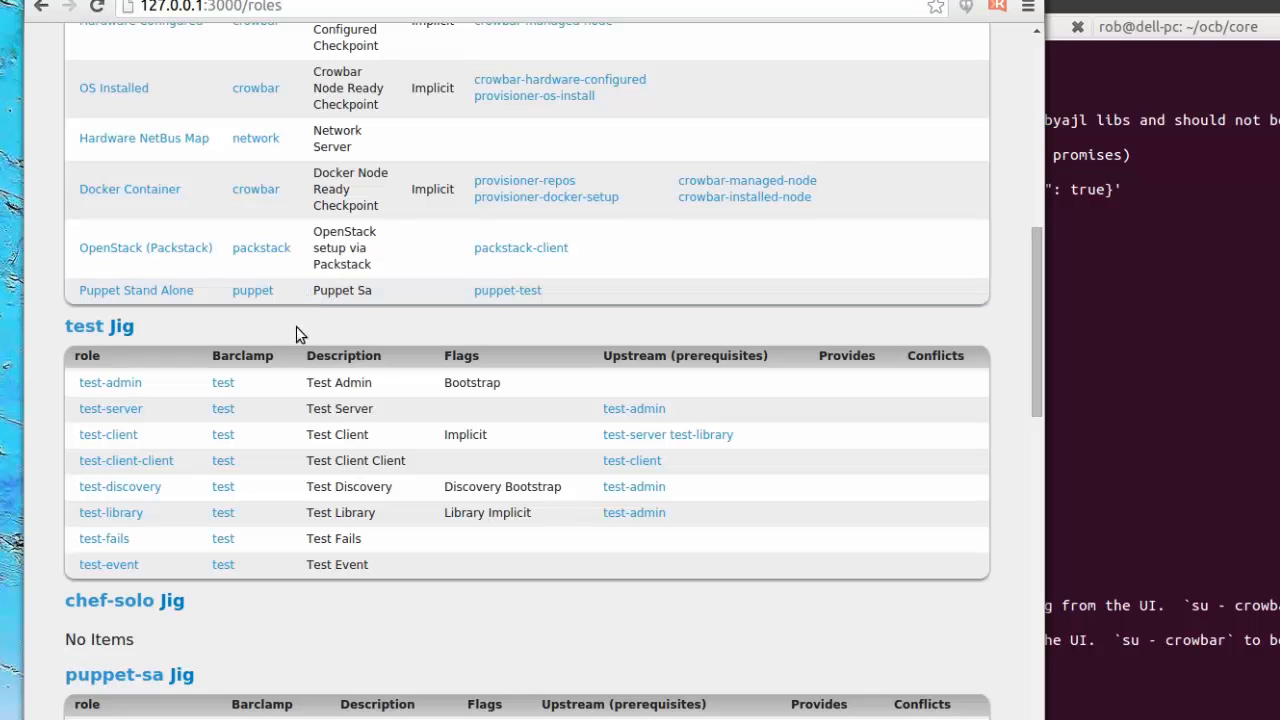
{"action": "scroll", "coordinate": [246, 331], "scroll_direction": "down", "scroll_amount": 1}
{"action": "scroll", "coordinate": [244, 330], "scroll_direction": "down", "scroll_amount": 1}
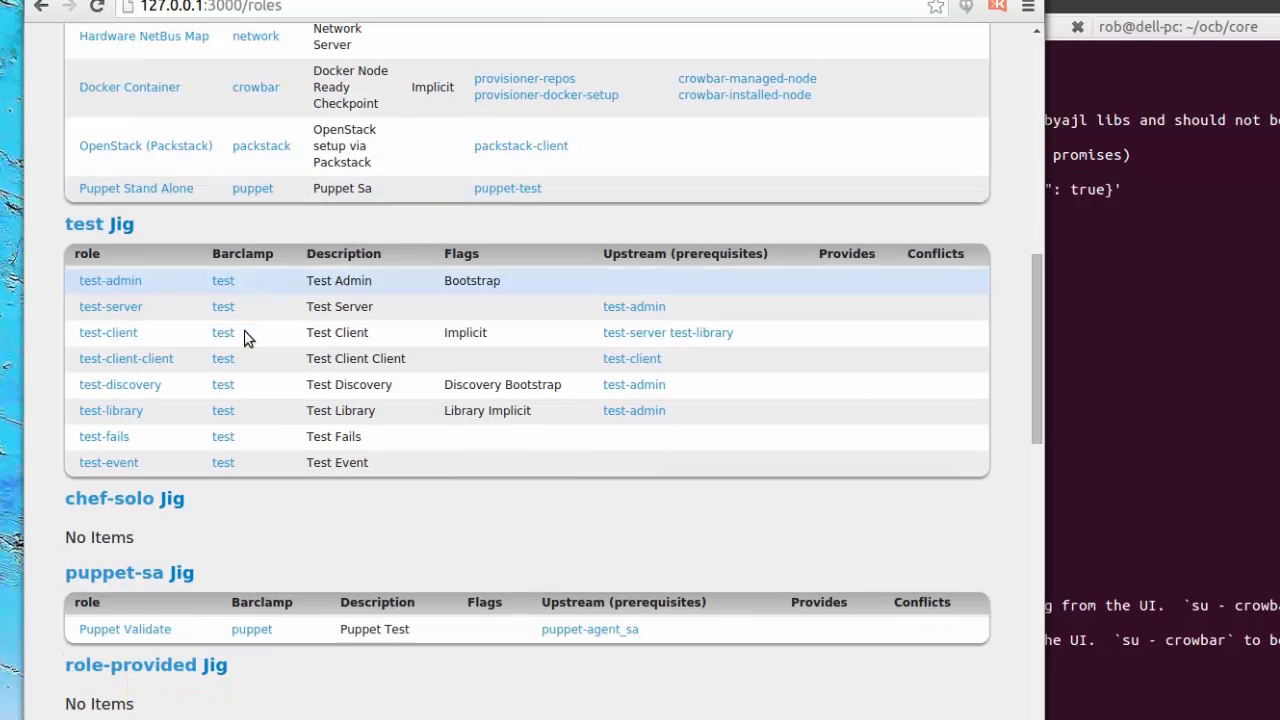
{"action": "scroll", "coordinate": [167, 328], "scroll_direction": "down", "scroll_amount": 1}
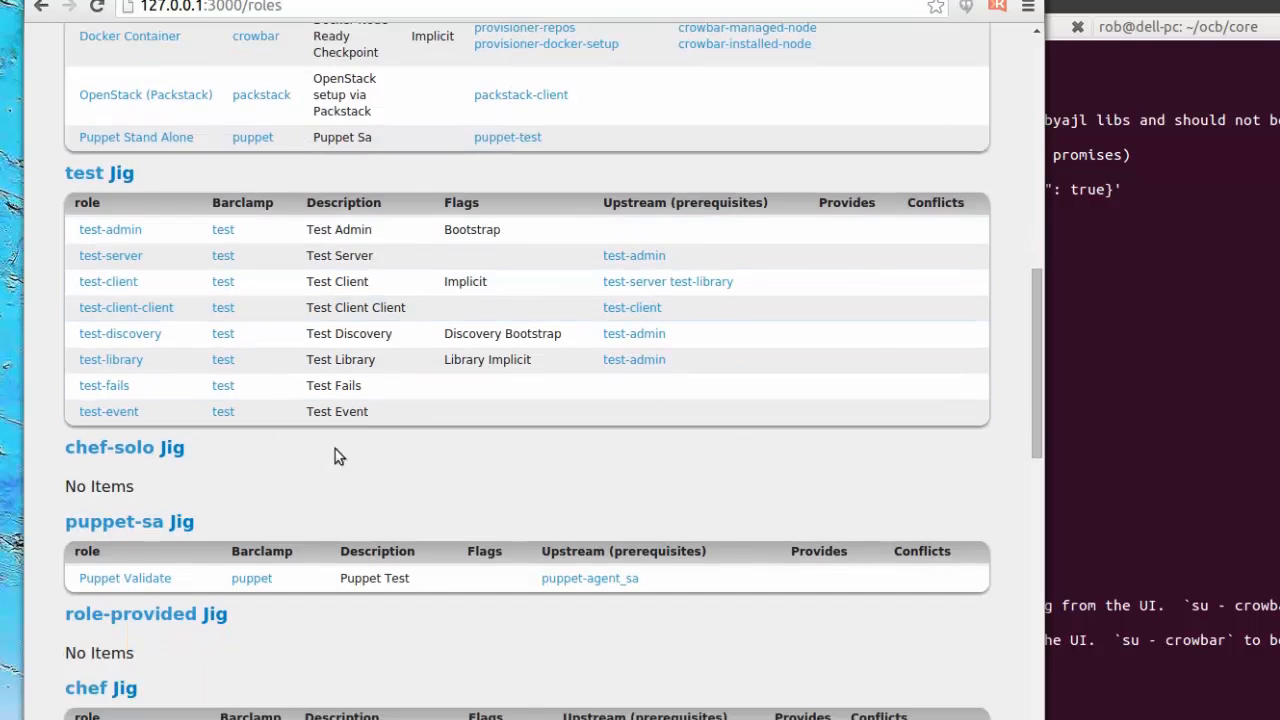
{"action": "scroll", "coordinate": [270, 461], "scroll_direction": "down", "scroll_amount": 1}
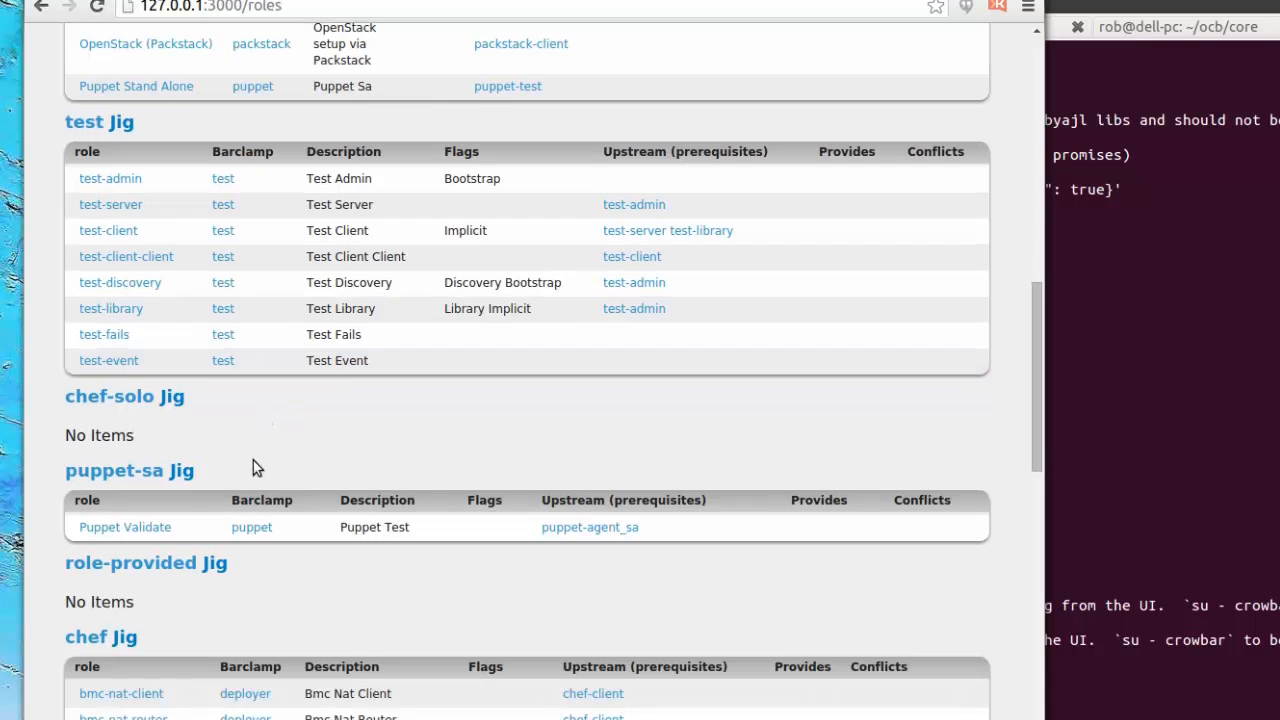
{"action": "scroll", "coordinate": [252, 458], "scroll_direction": "down", "scroll_amount": 1}
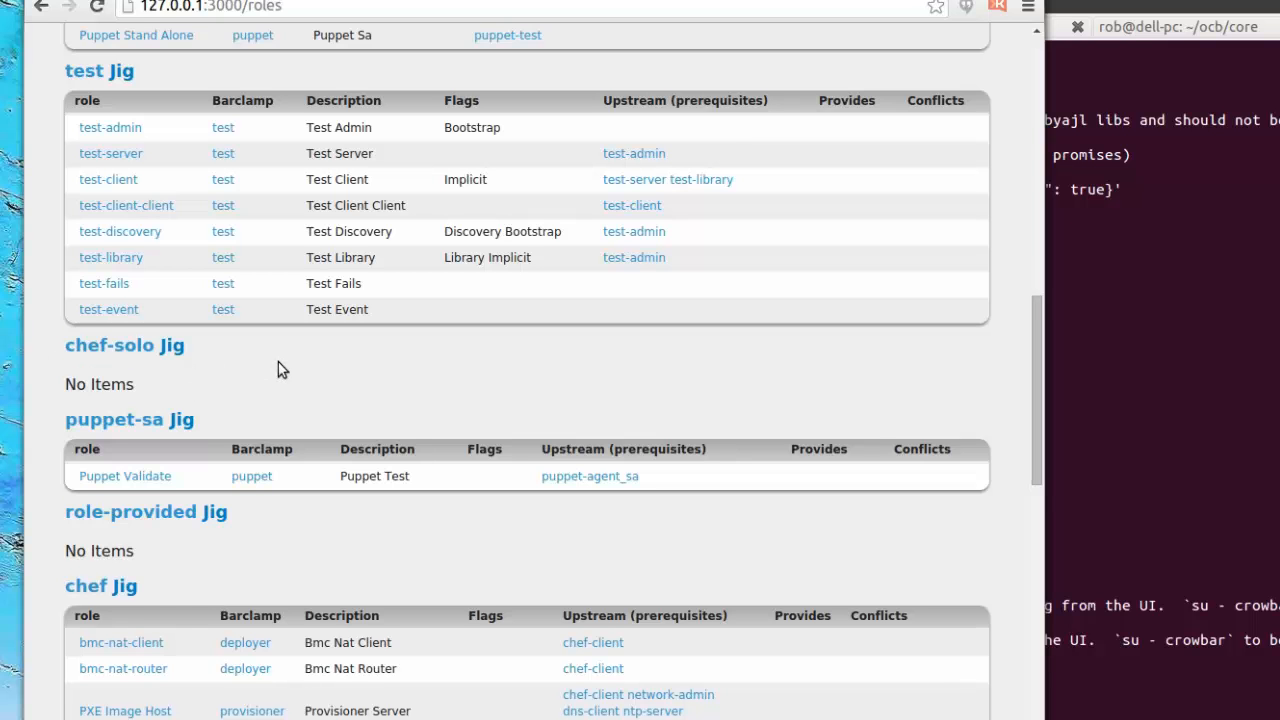
{"action": "scroll", "coordinate": [278, 363], "scroll_direction": "down", "scroll_amount": 1}
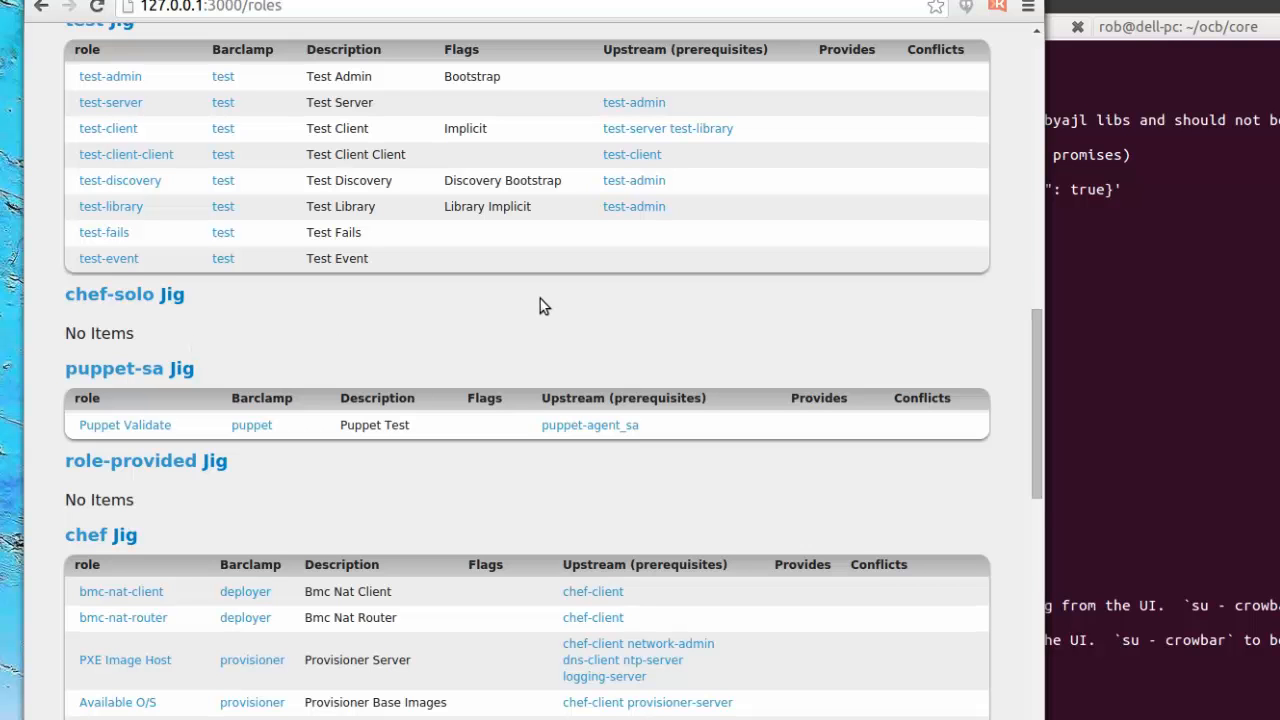
{"action": "scroll", "coordinate": [520, 305], "scroll_direction": "down", "scroll_amount": 1}
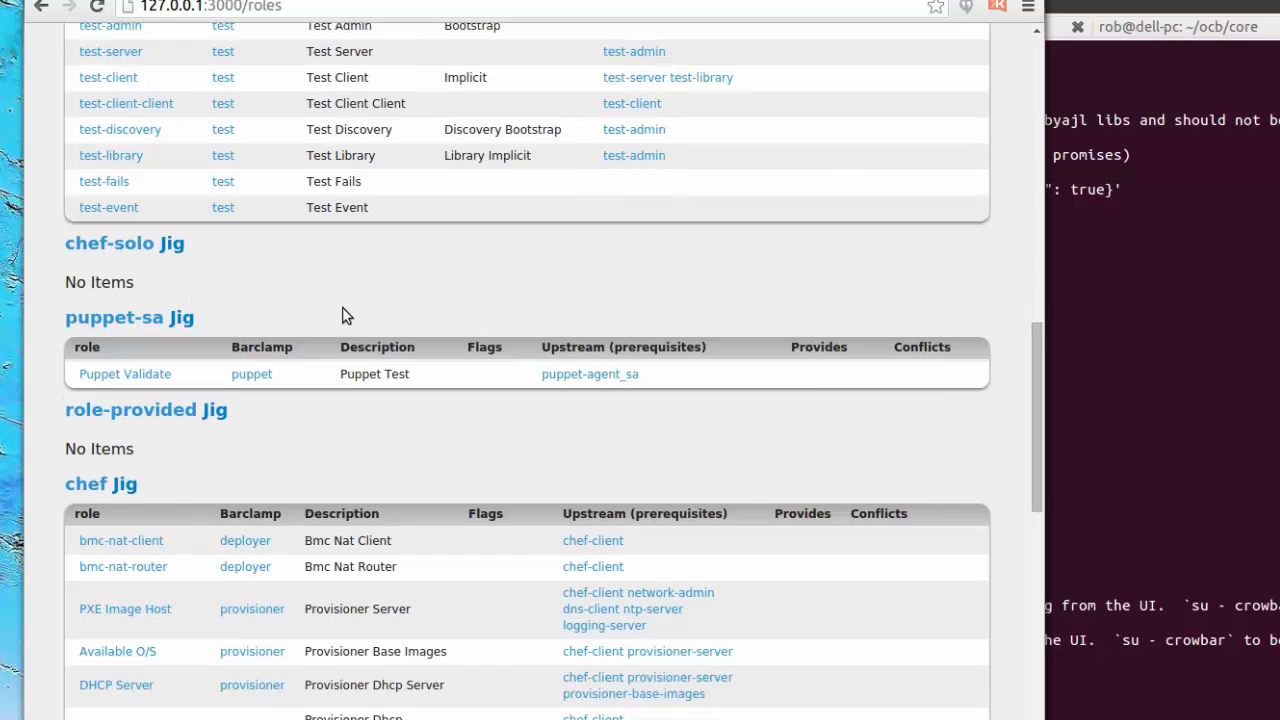
{"action": "scroll", "coordinate": [342, 309], "scroll_direction": "down", "scroll_amount": 1}
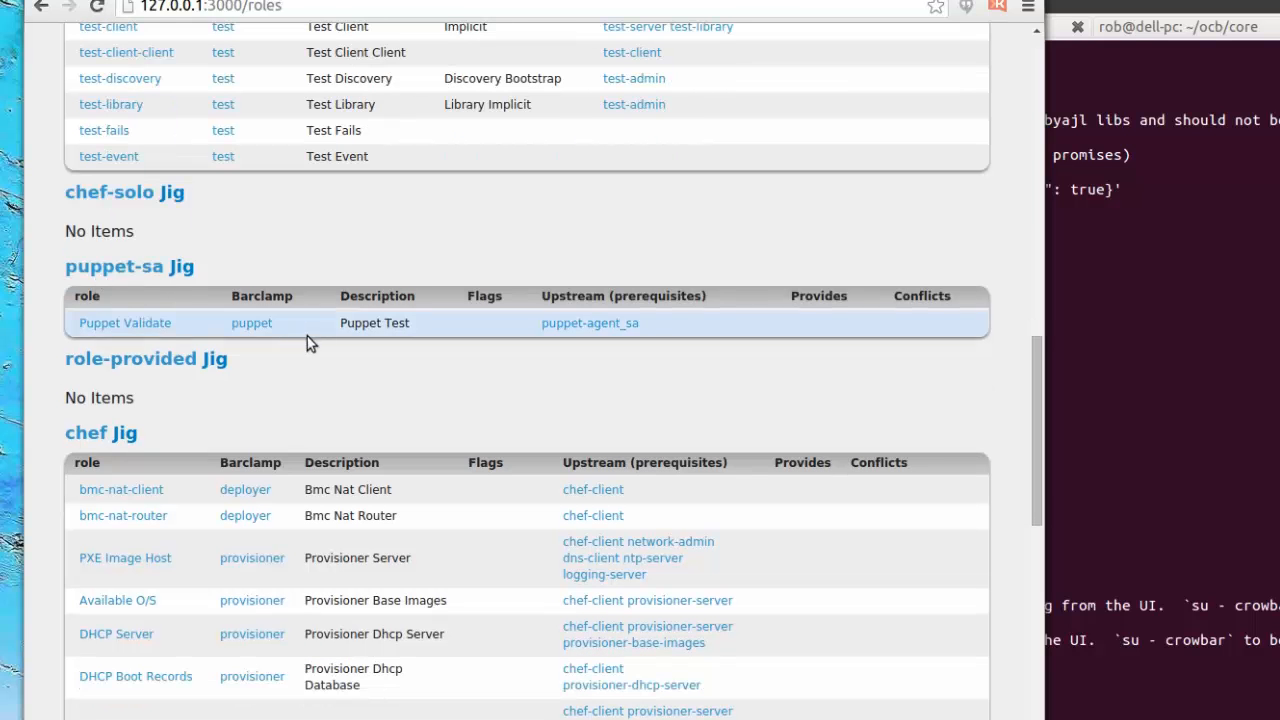
{"action": "scroll", "coordinate": [197, 335], "scroll_direction": "down", "scroll_amount": 1}
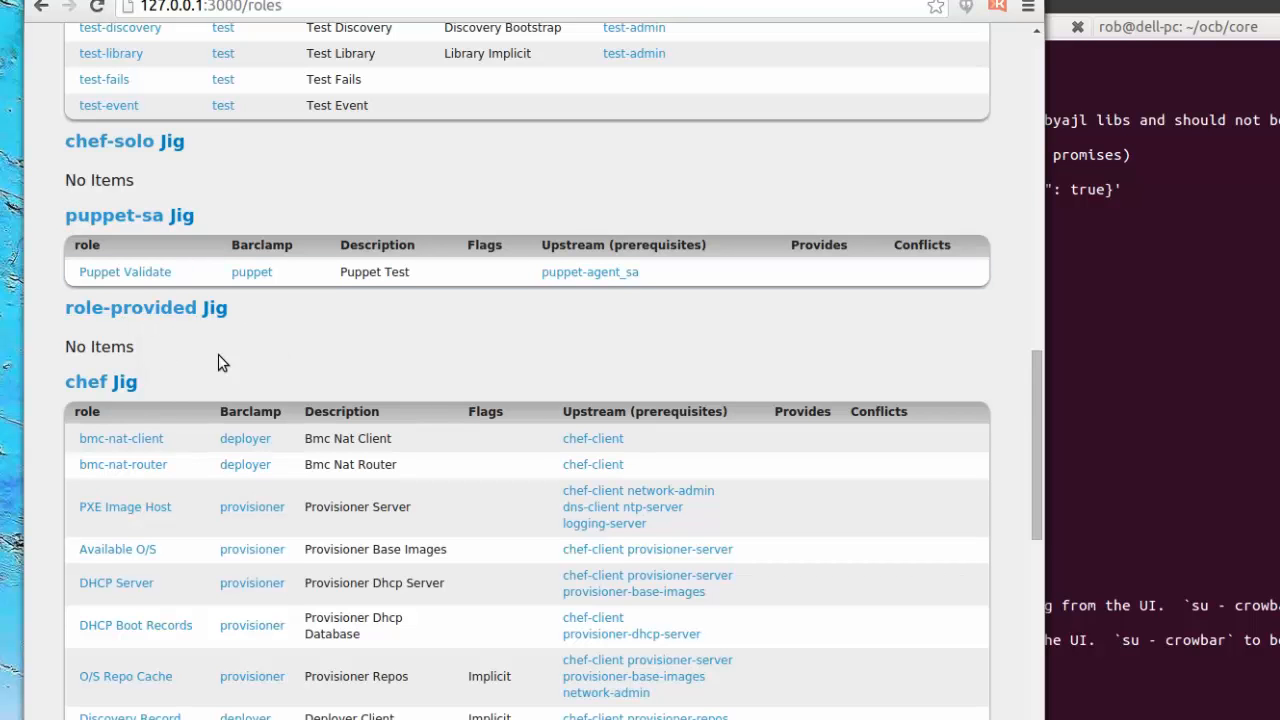
{"action": "scroll", "coordinate": [218, 354], "scroll_direction": "down", "scroll_amount": 1}
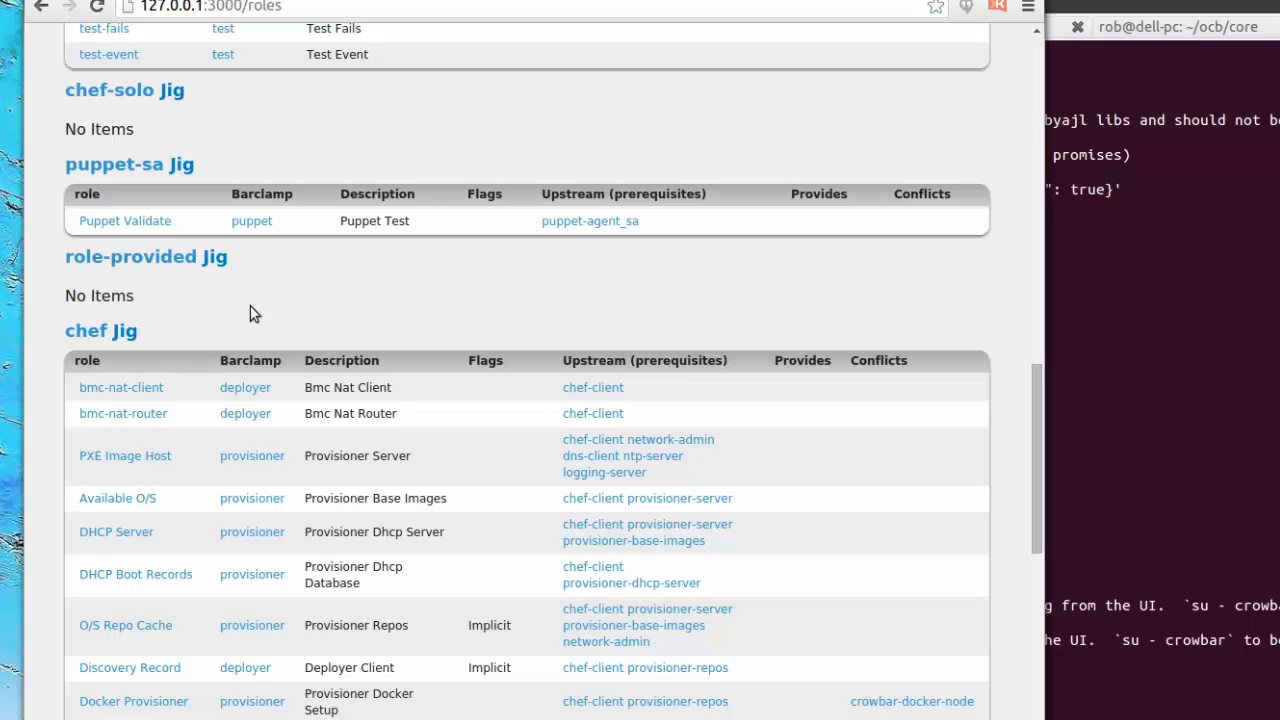
Review the chef jig roles through the end of the roles list, and return to the start of the list.
{"action": "scroll", "coordinate": [263, 302], "scroll_direction": "down", "scroll_amount": 5}
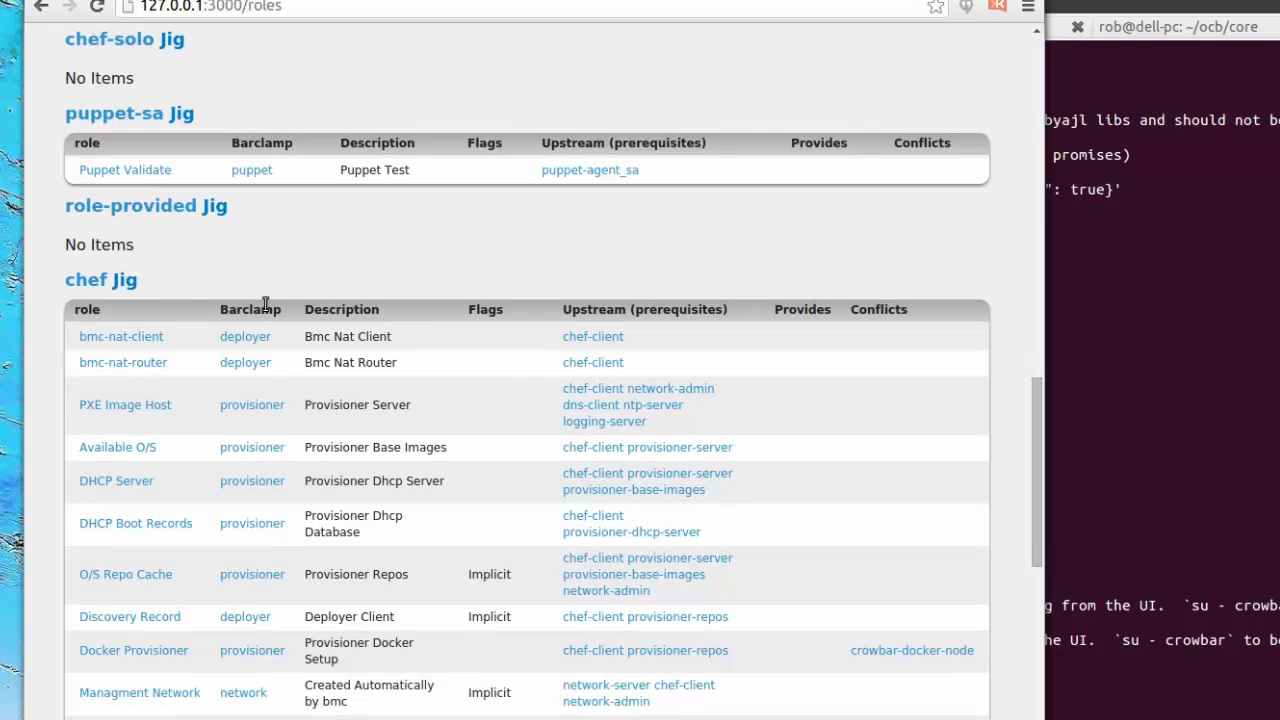
{"action": "scroll", "coordinate": [156, 395], "scroll_direction": "down", "scroll_amount": 5}
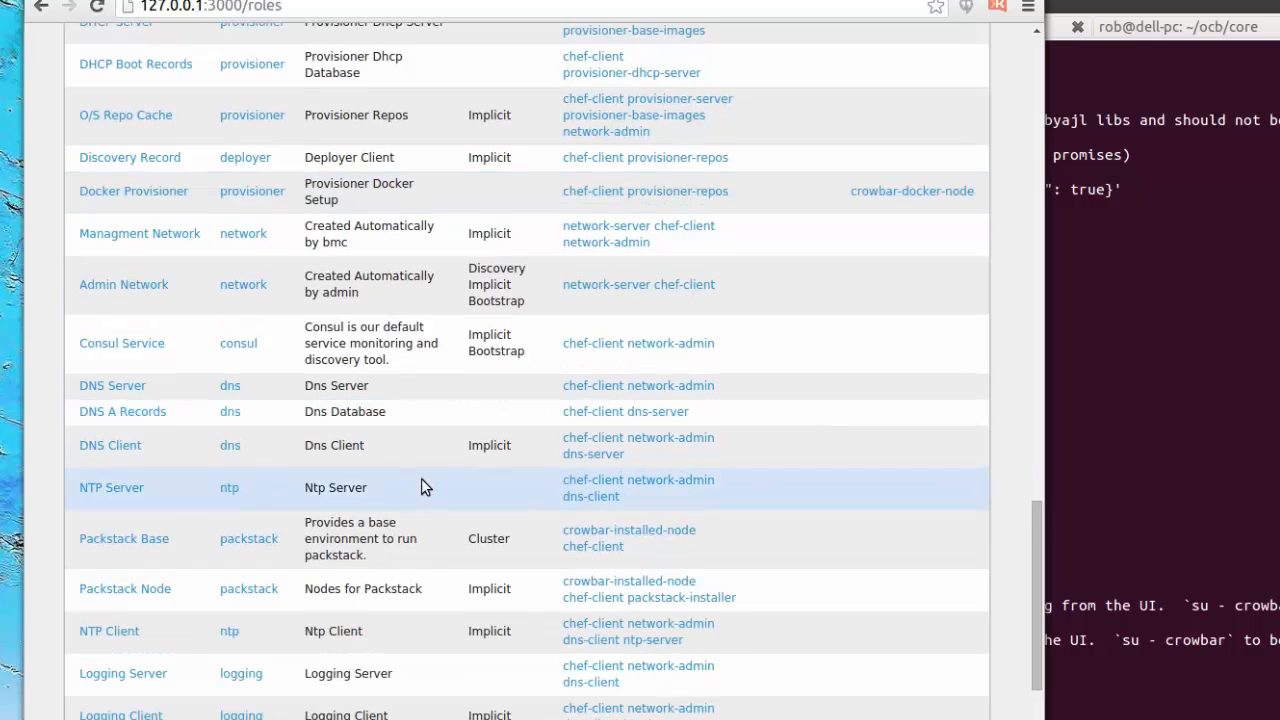
{"action": "scroll", "coordinate": [420, 486], "scroll_direction": "down", "scroll_amount": 2}
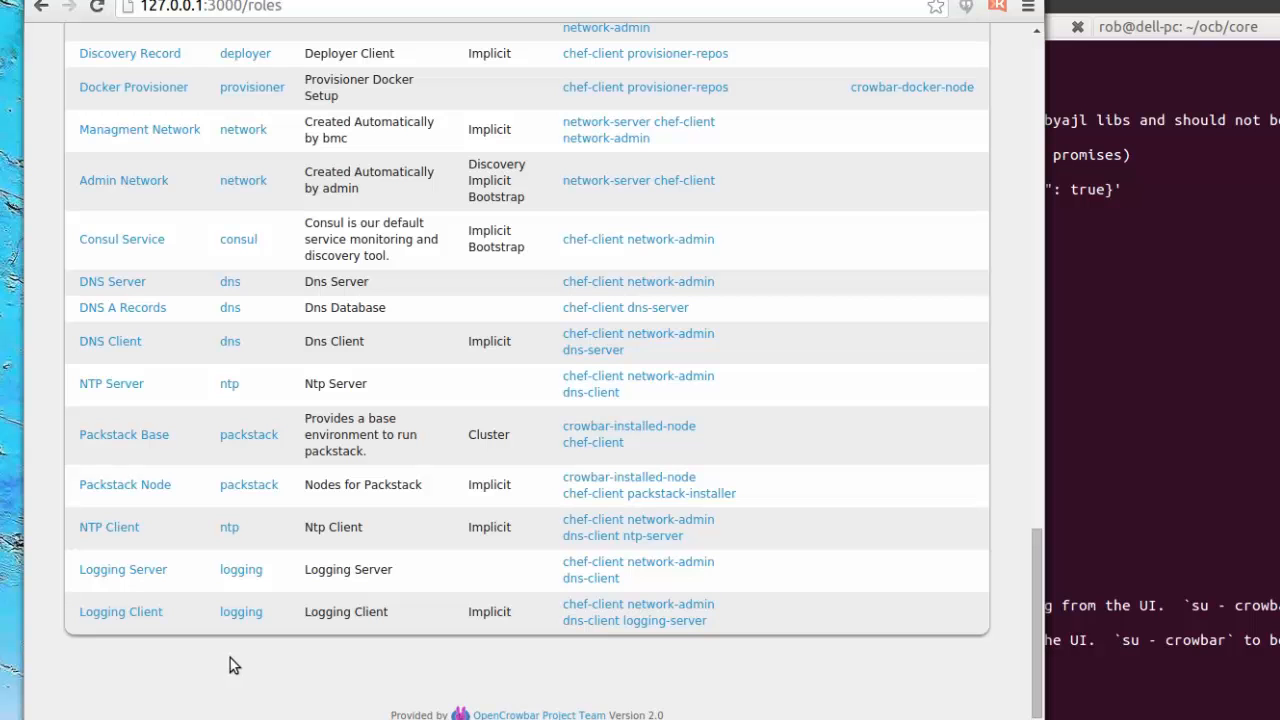
{"action": "scroll", "coordinate": [176, 639], "scroll_direction": "up", "scroll_amount": 7}
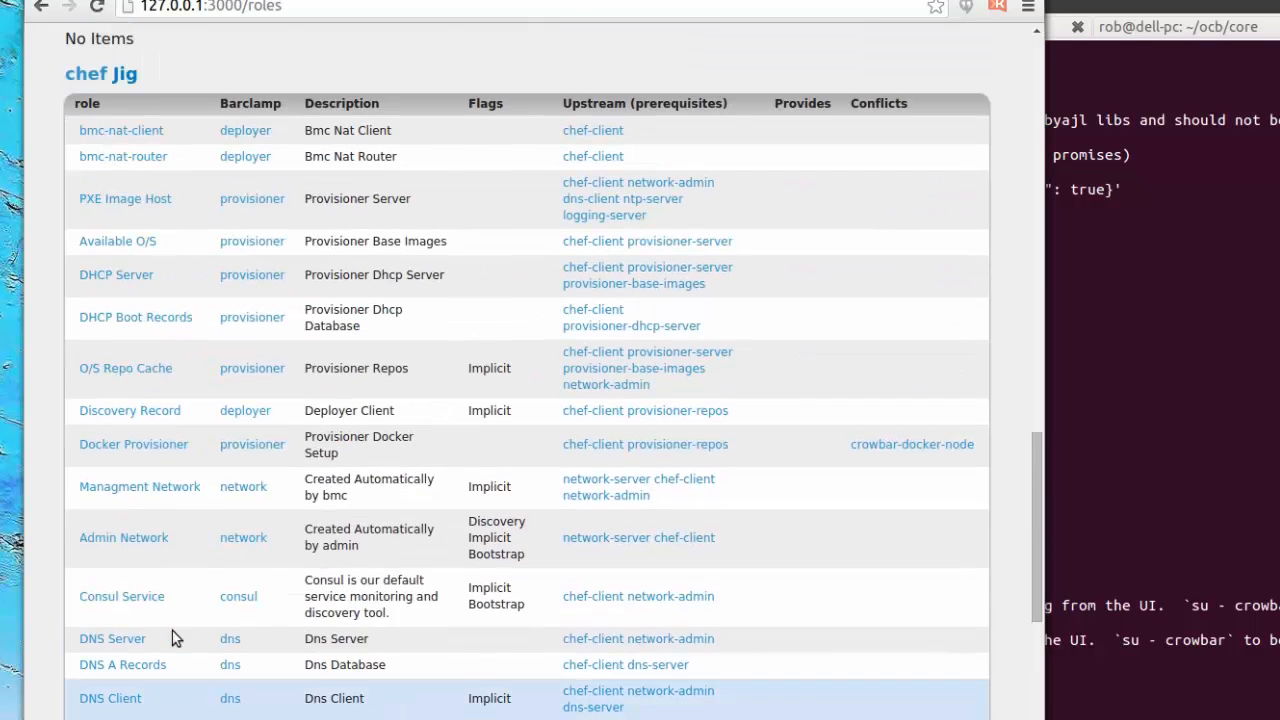
{"action": "scroll", "coordinate": [211, 601], "scroll_direction": "up", "scroll_amount": 17}
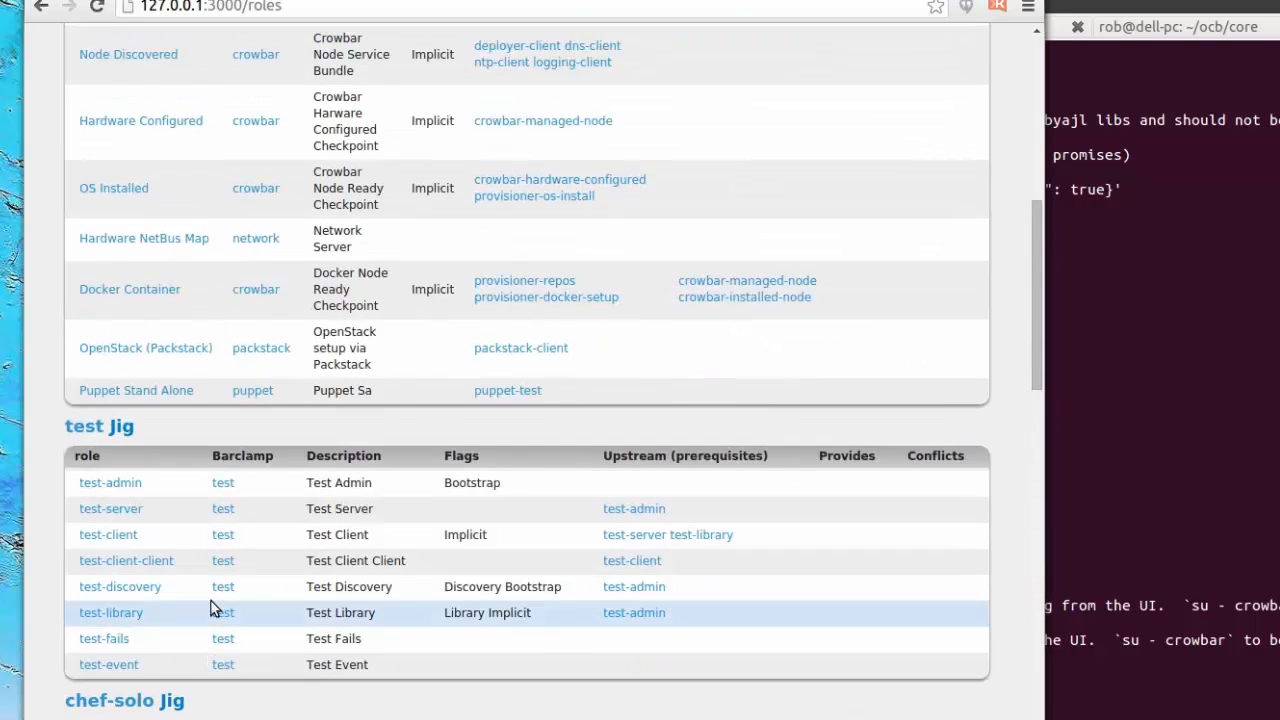
{"action": "scroll", "coordinate": [212, 605], "scroll_direction": "up", "scroll_amount": 12}
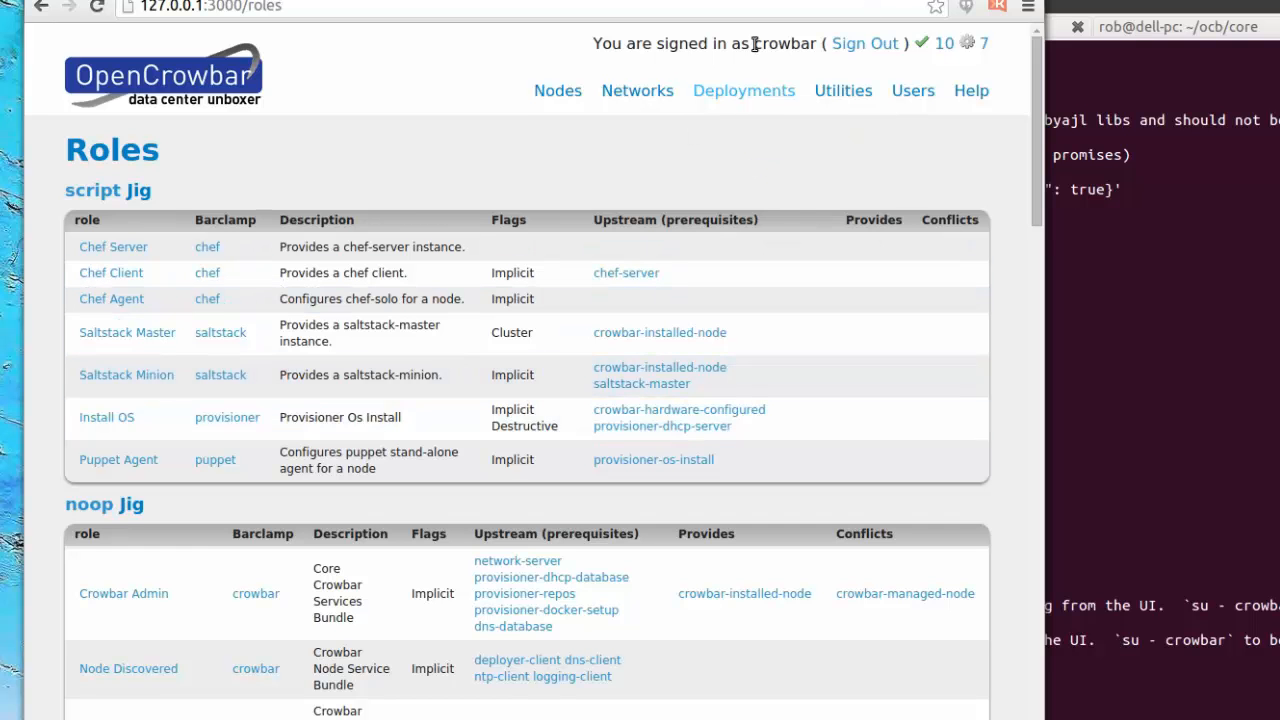
Check the Error, Transition, To Do and Blocked sections of the annealer activity monitor, and view the System Overview.
{"action": "mouse_move", "coordinate": [766, 89]}
{"action": "left_click", "coordinate": [758, 207]}
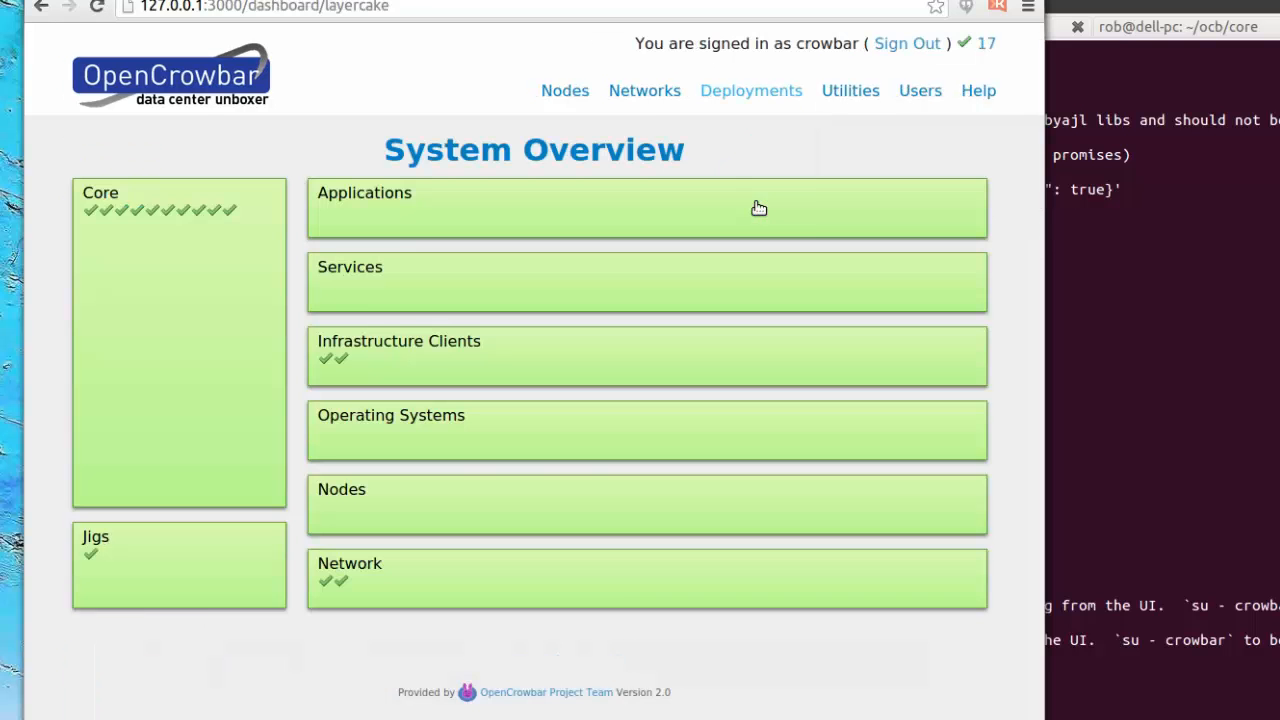
{"action": "left_click", "coordinate": [762, 167]}
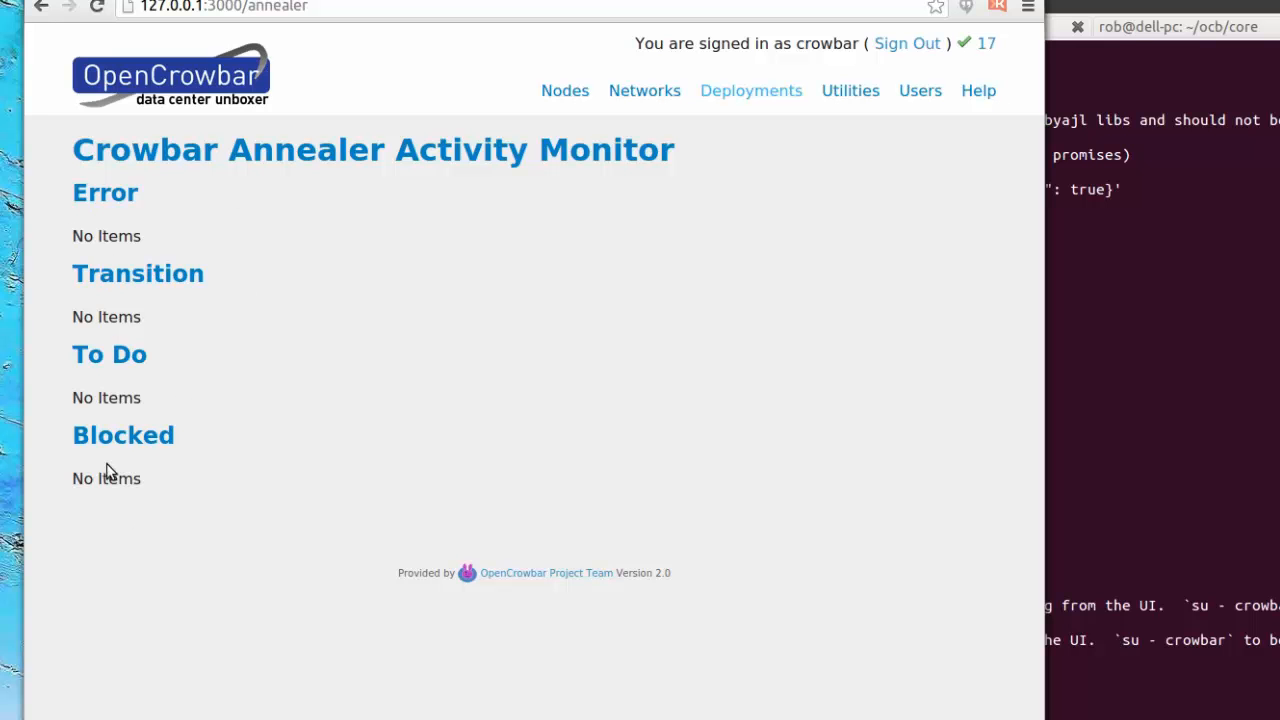
{"action": "mouse_move", "coordinate": [735, 95]}
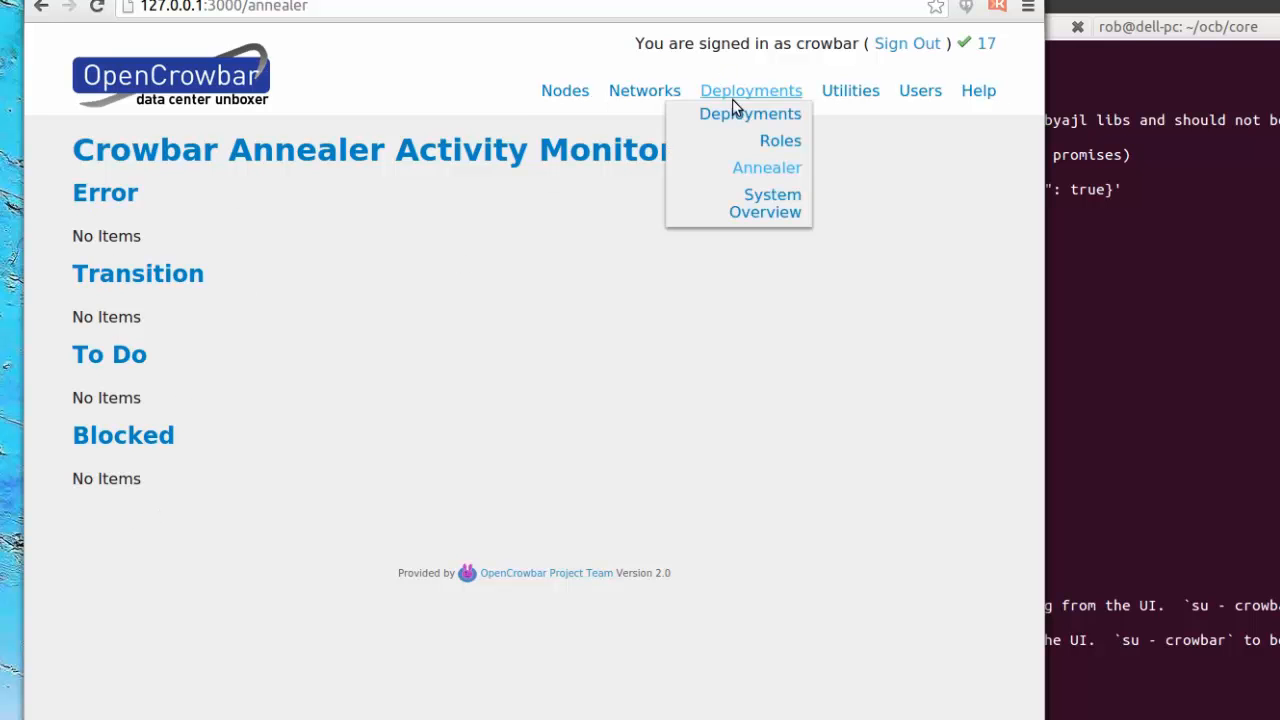
{"action": "left_click", "coordinate": [754, 212]}
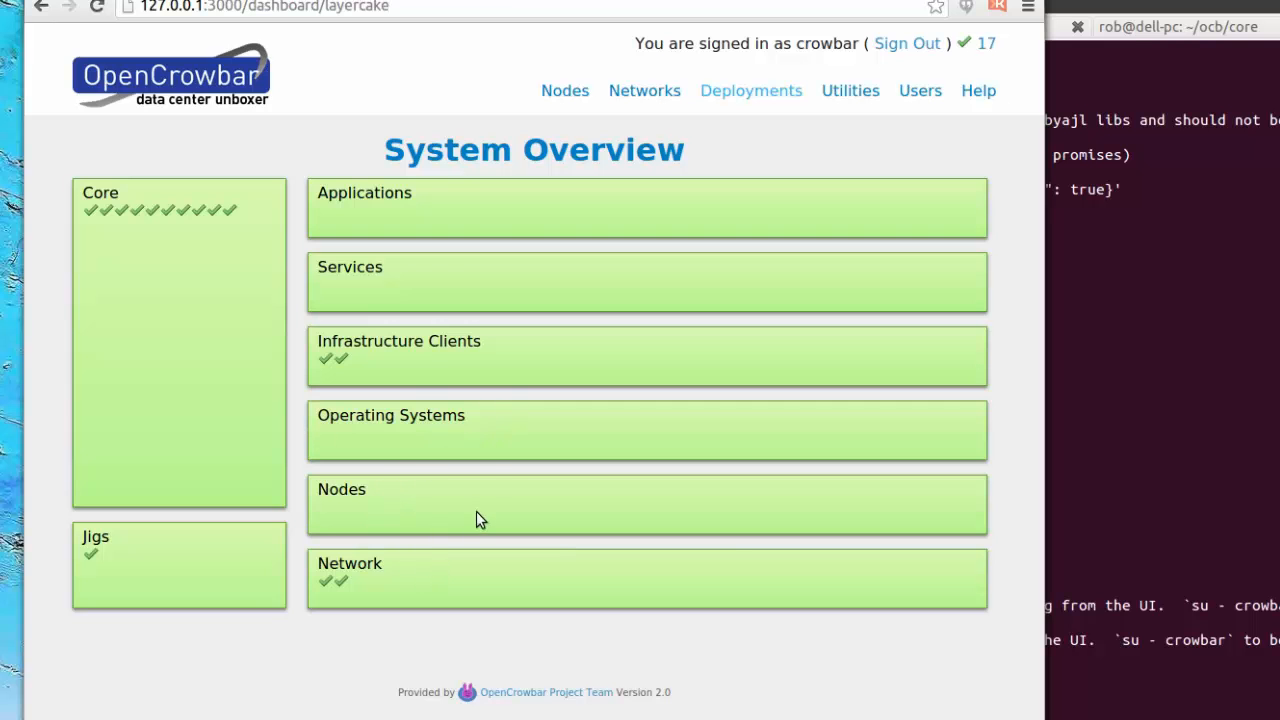
View the Bootstrap page with the initial system configuration, including the admin network, admin node, bound roles and key attributes.
{"action": "mouse_move", "coordinate": [757, 107]}
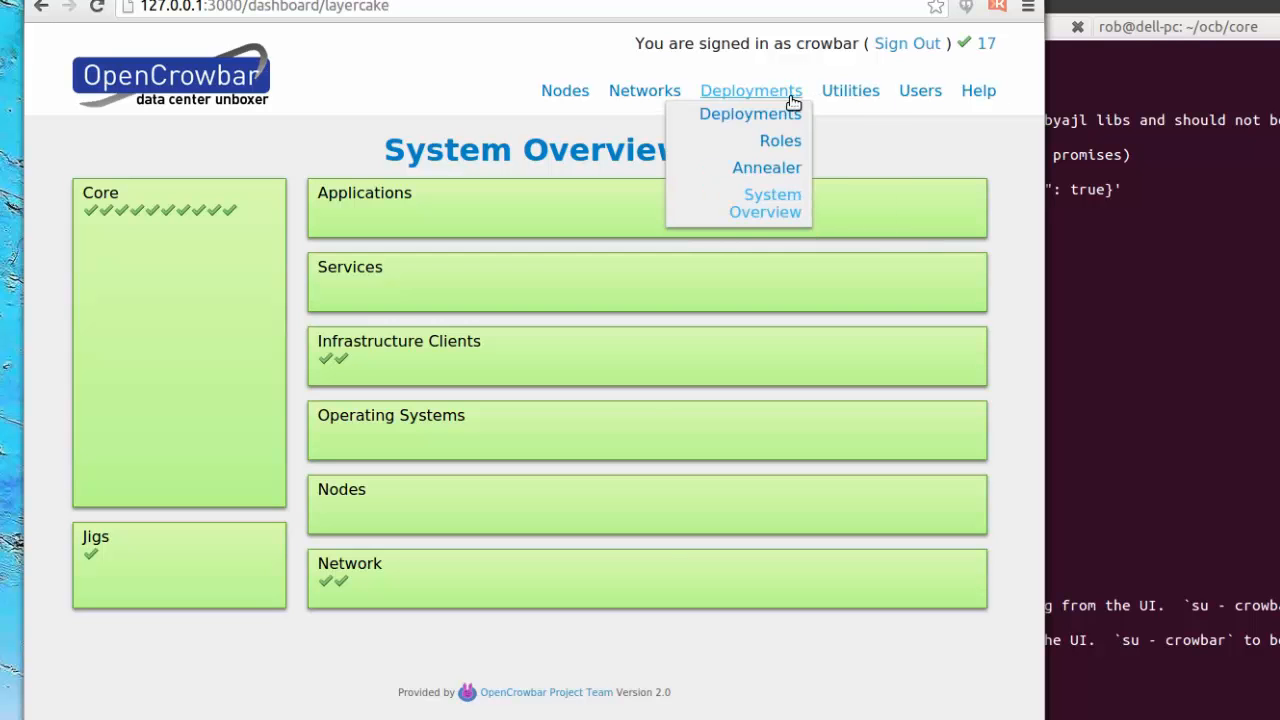
{"action": "mouse_move", "coordinate": [837, 103]}
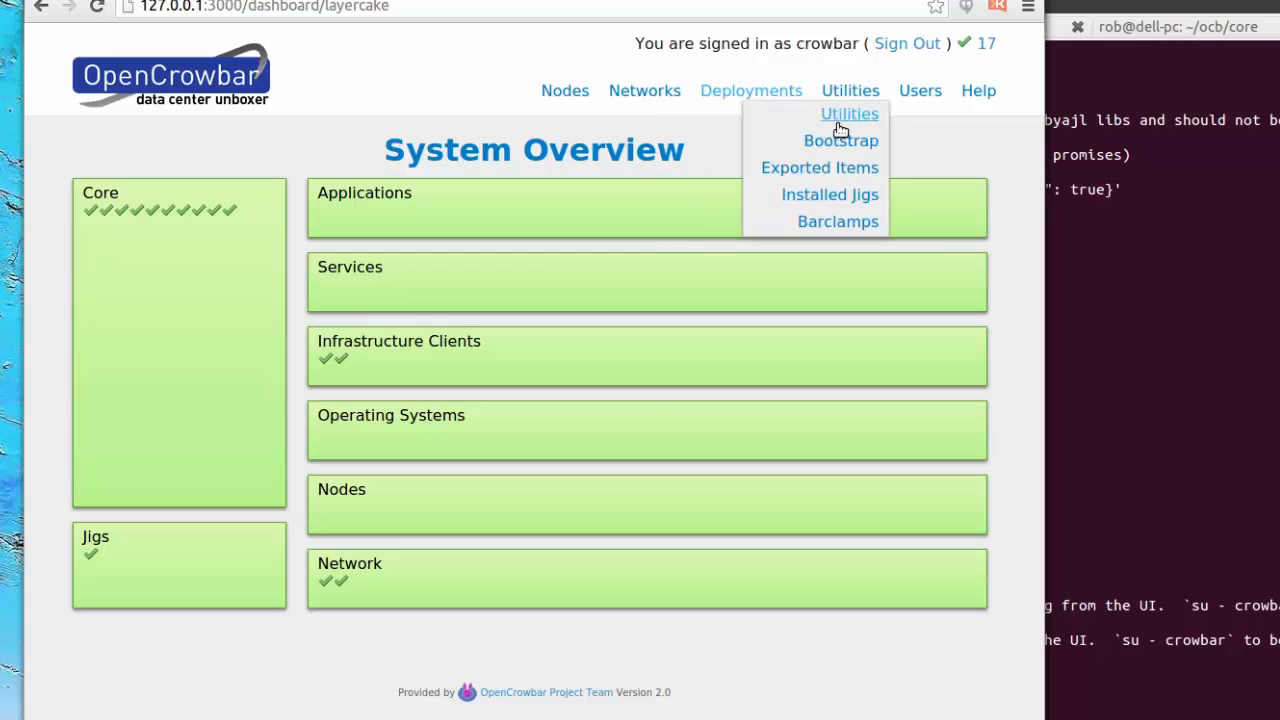
{"action": "left_click", "coordinate": [848, 146]}
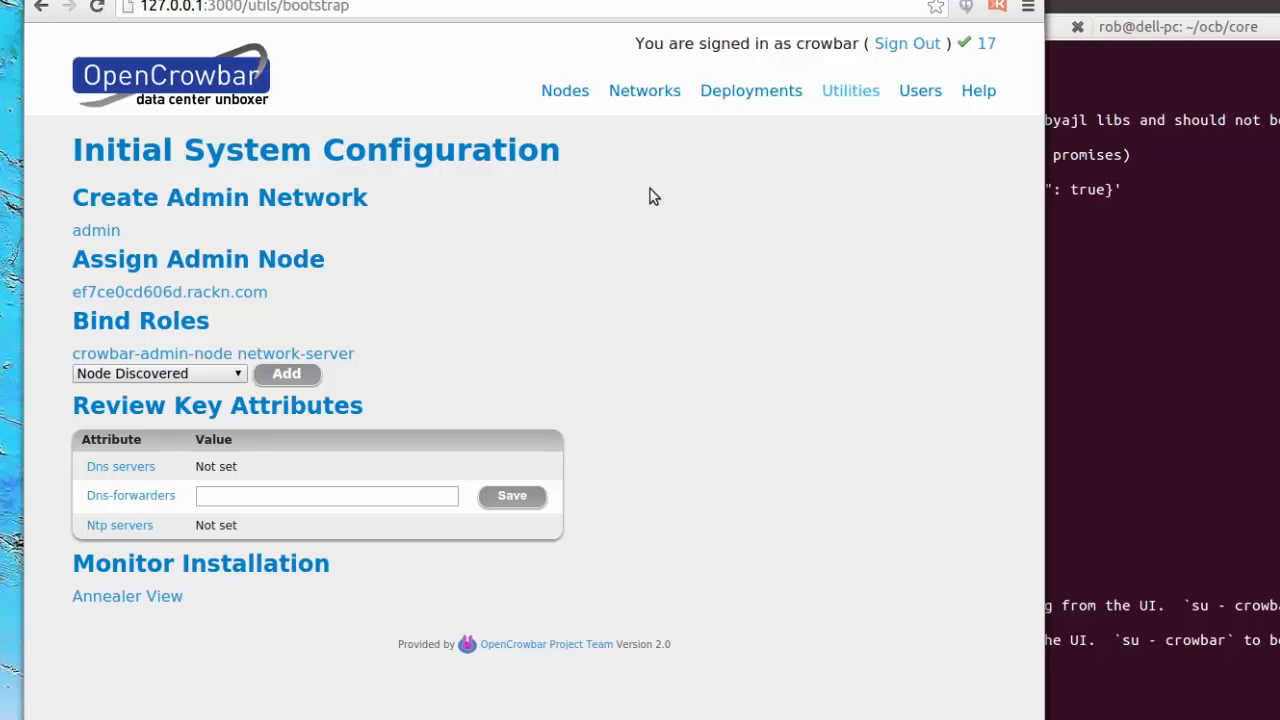
Review the installed jigs and the installed barclamps with their roles.
{"action": "mouse_move", "coordinate": [822, 98]}
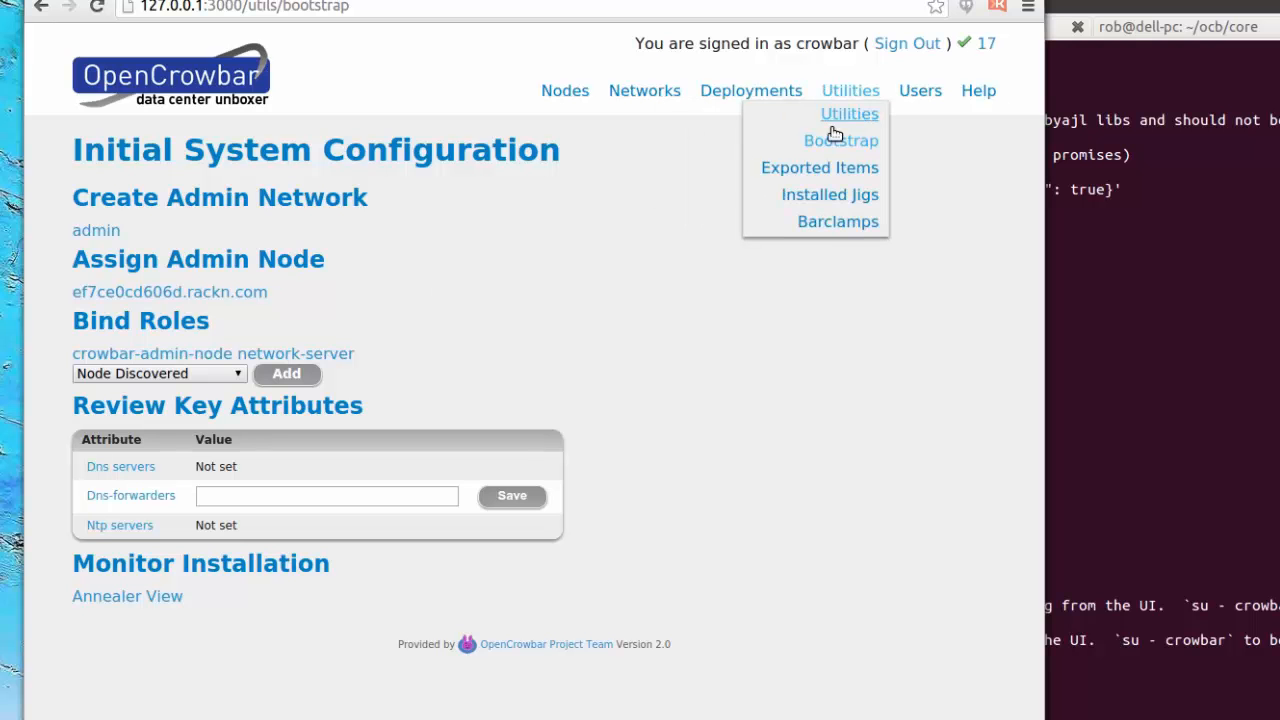
{"action": "left_click", "coordinate": [829, 197]}
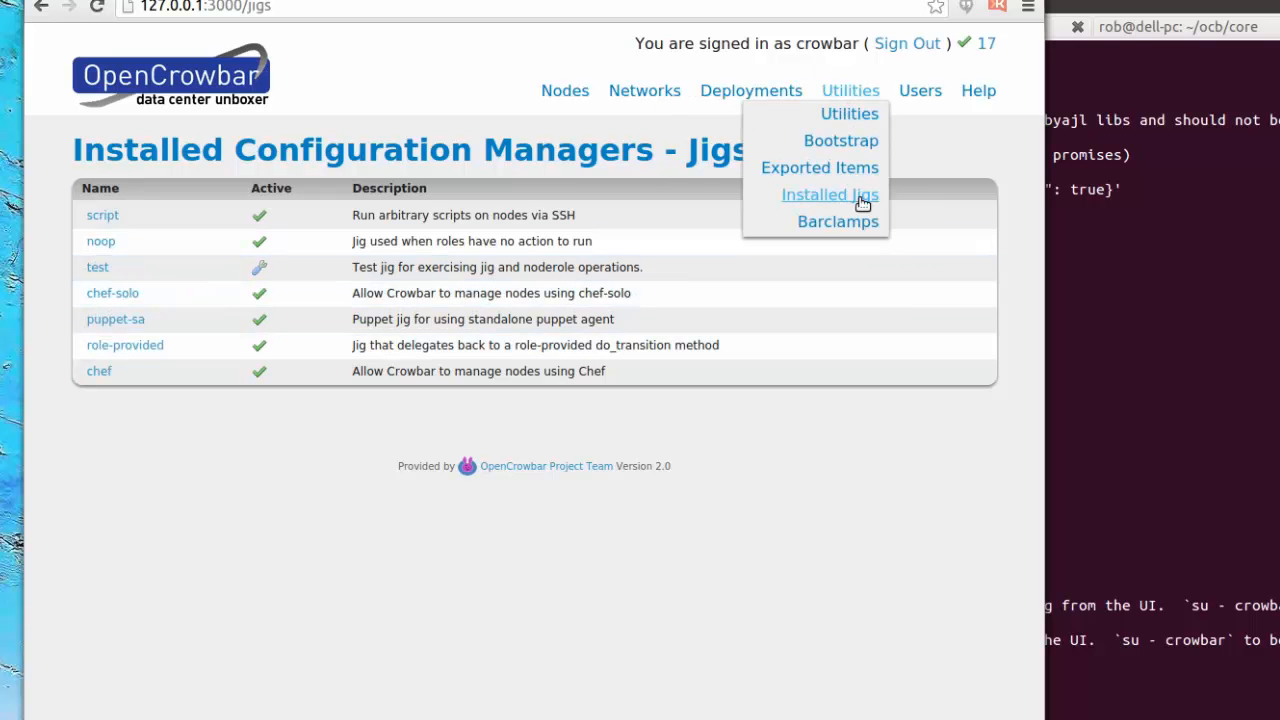
{"action": "left_click", "coordinate": [837, 232]}
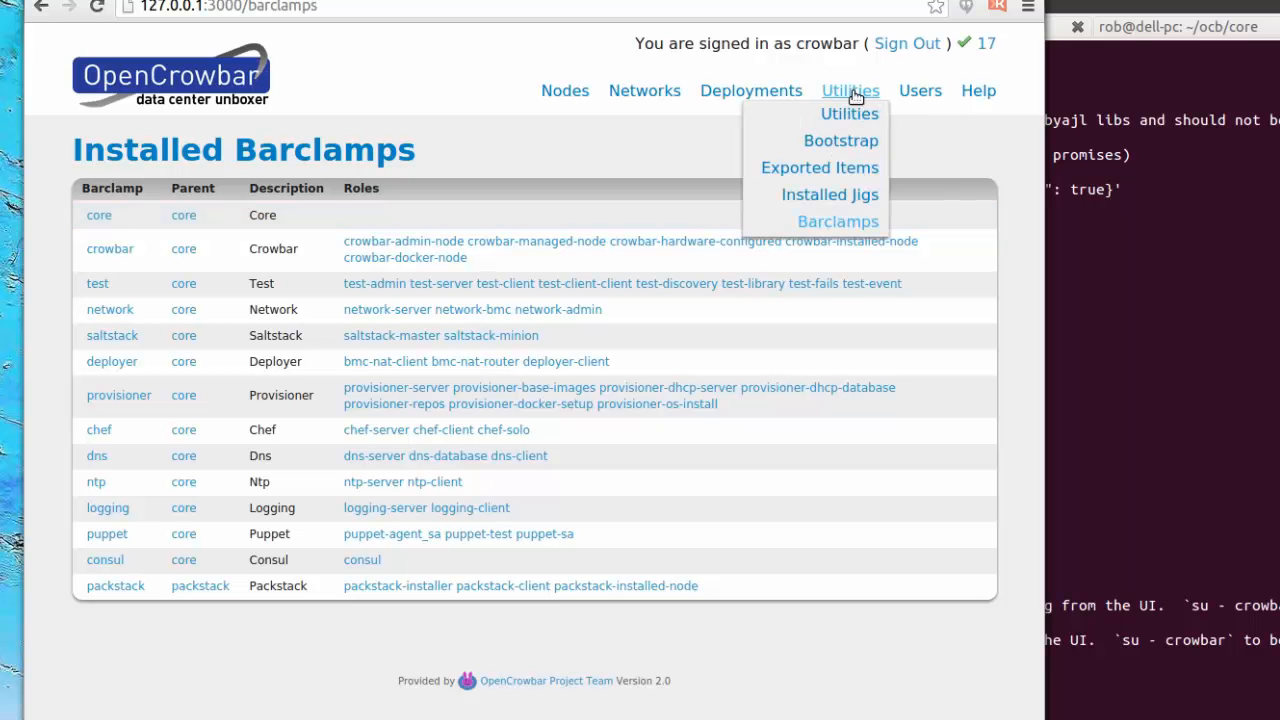
View the user accounts list and the session settings.
{"action": "mouse_move", "coordinate": [913, 97]}
{"action": "left_click", "coordinate": [907, 114]}
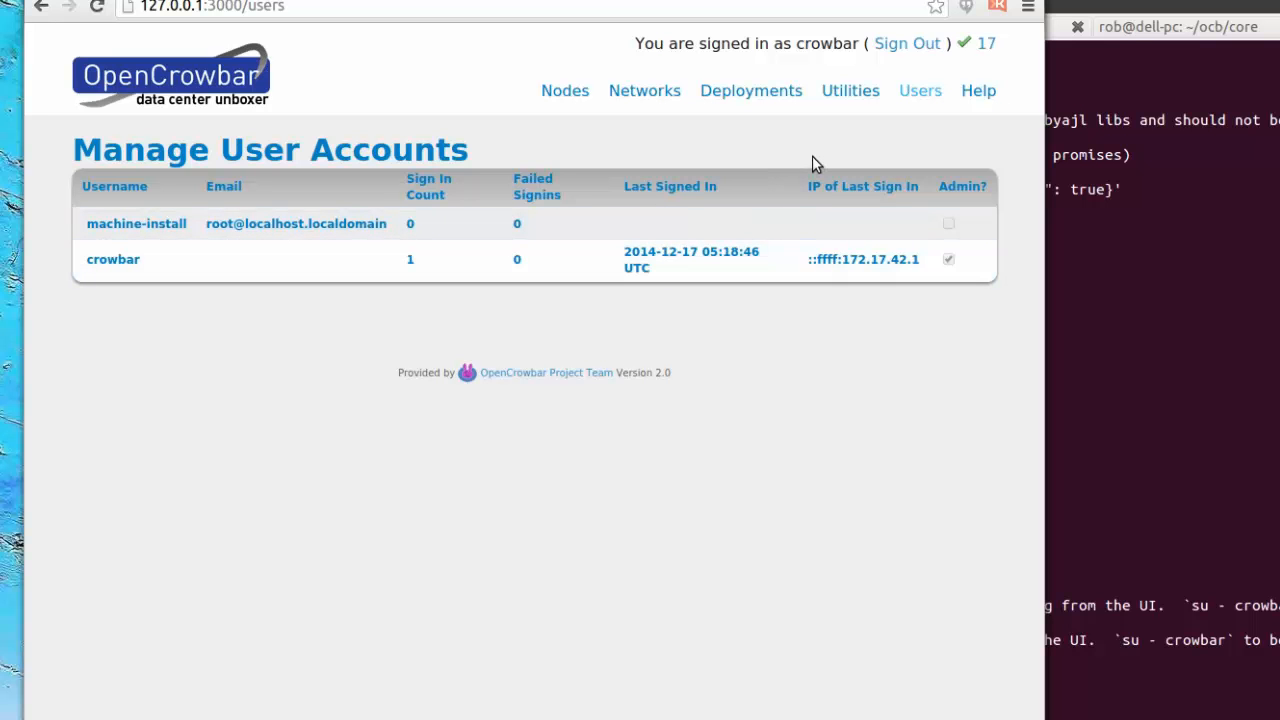
{"action": "mouse_move", "coordinate": [928, 104]}
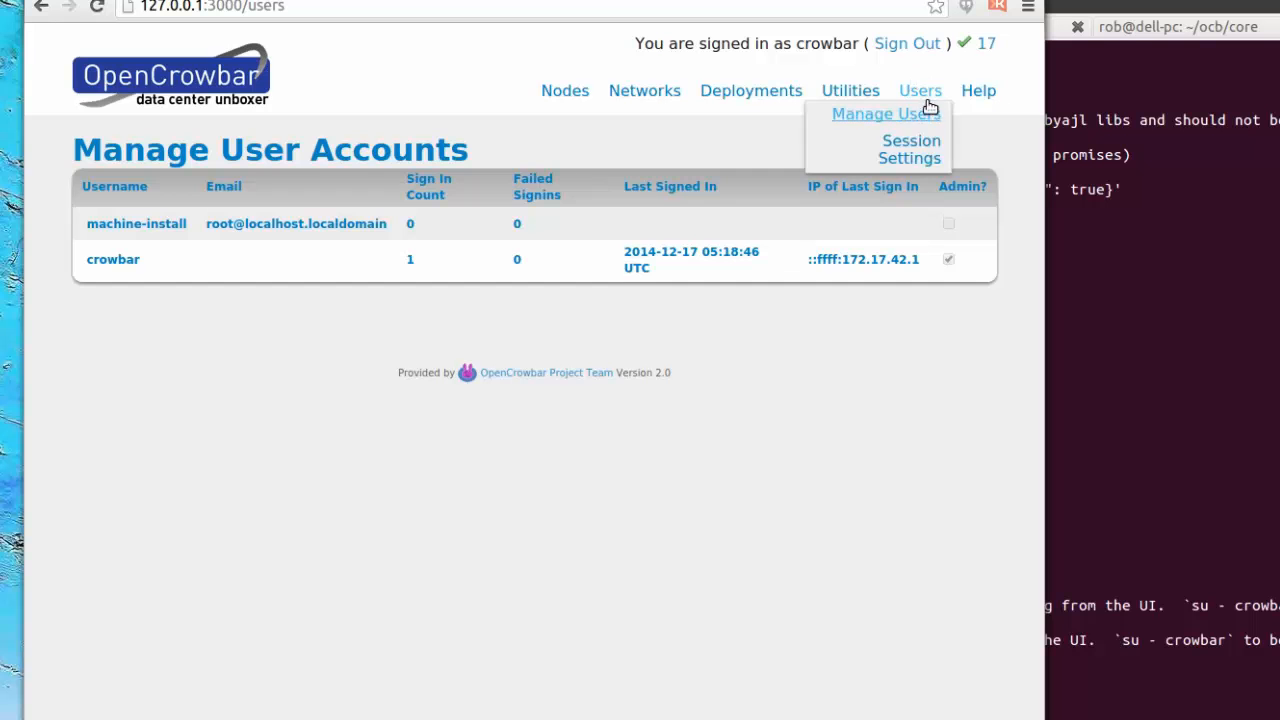
{"action": "left_click", "coordinate": [916, 153]}
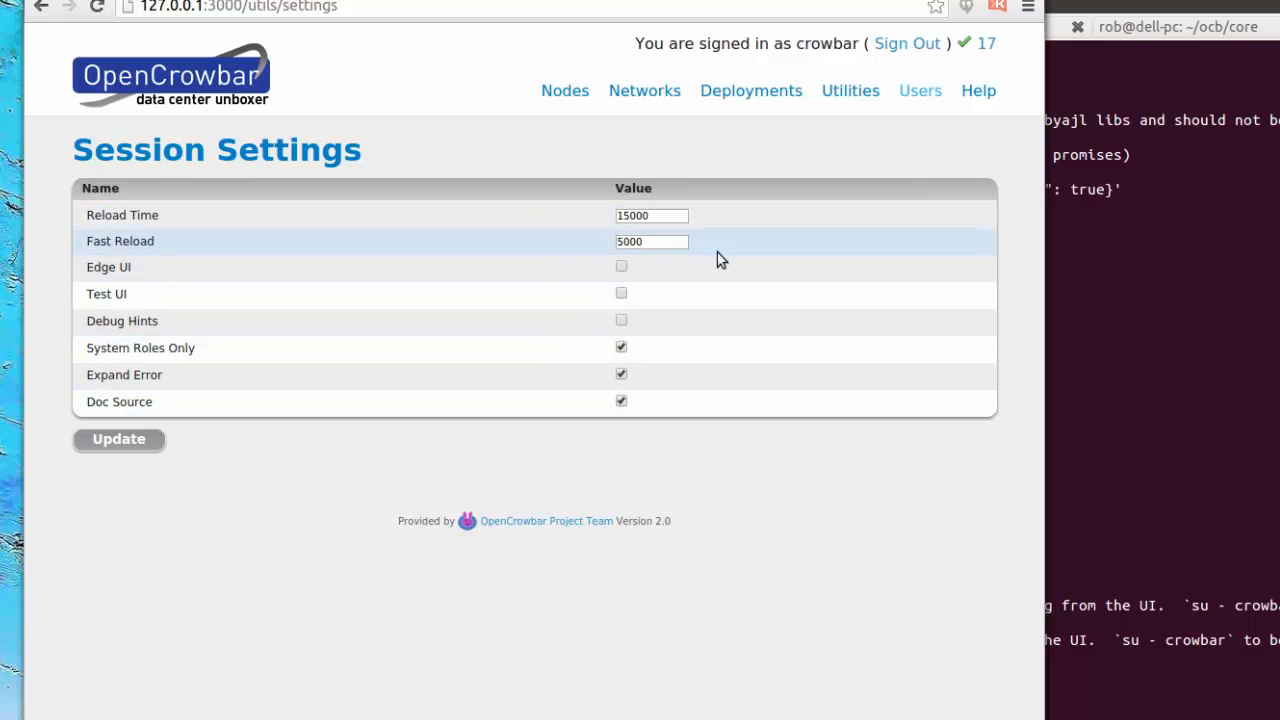
Open the built-in help documentation and look through its list of guides.
{"action": "left_click", "coordinate": [974, 93]}
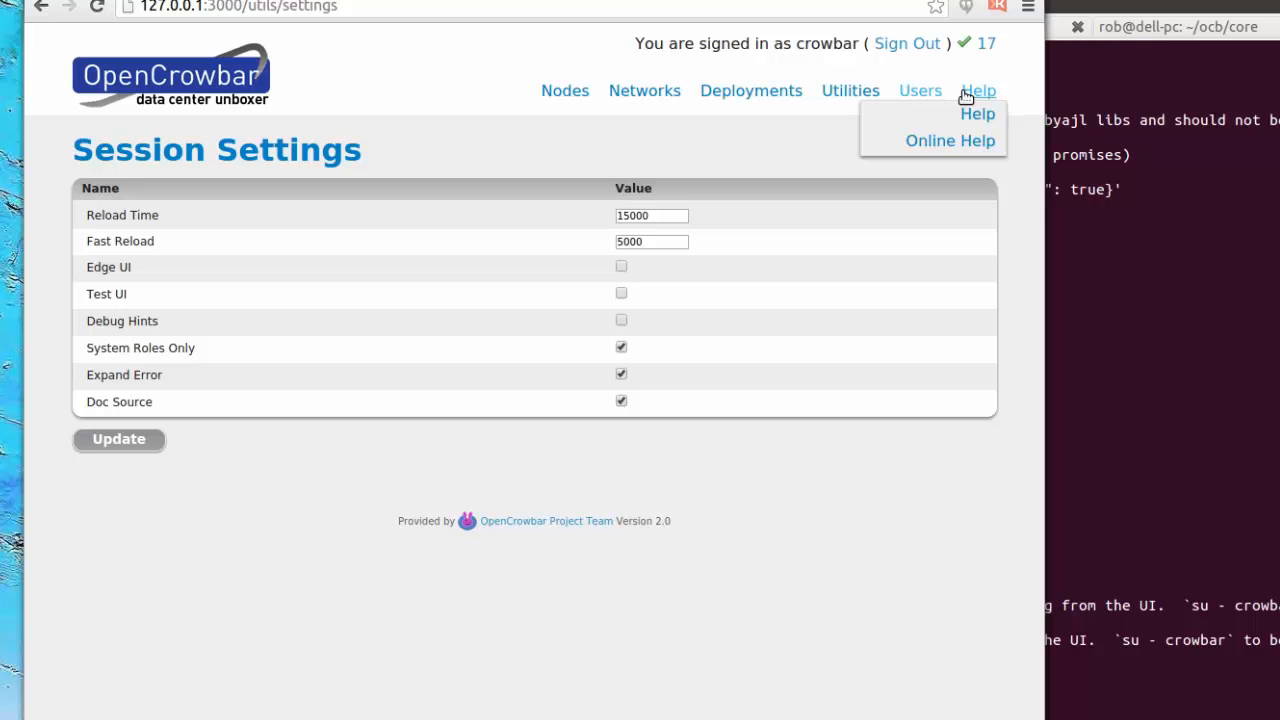
{"action": "left_click", "coordinate": [974, 94]}
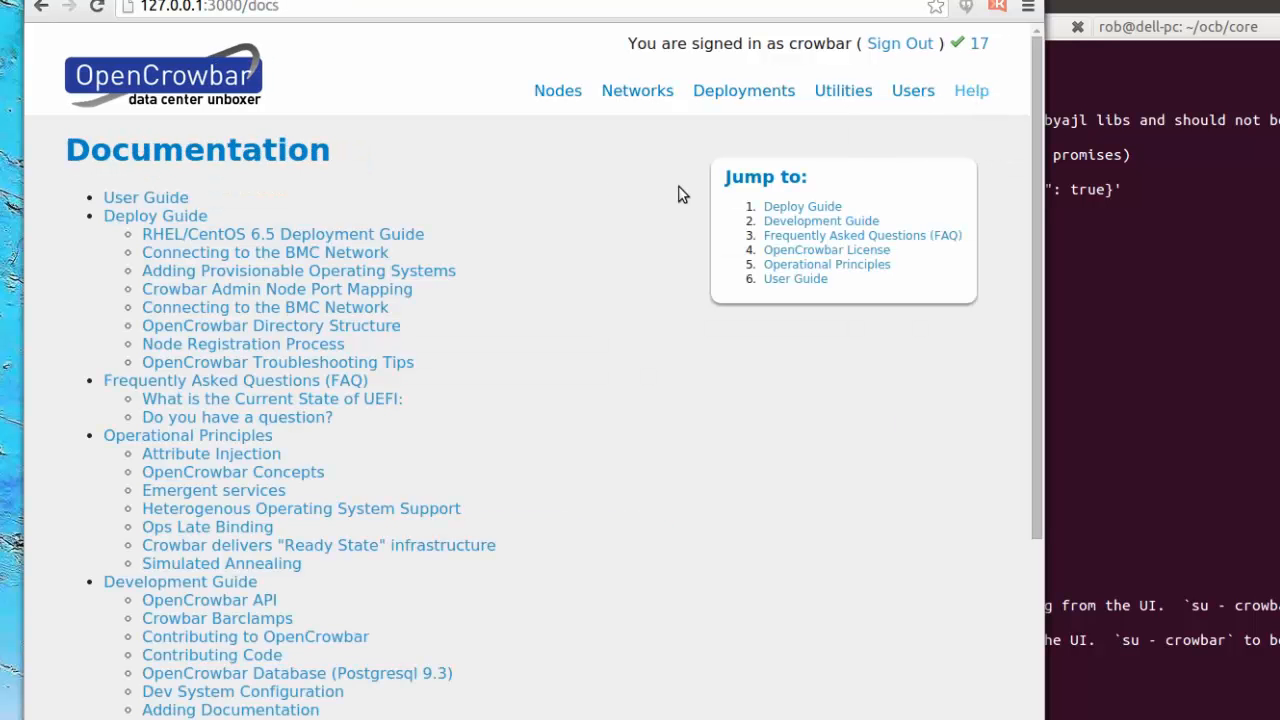
{"action": "scroll", "coordinate": [383, 249], "scroll_direction": "down", "scroll_amount": 4}
{"action": "scroll", "coordinate": [384, 248], "scroll_direction": "down", "scroll_amount": 1}
{"action": "scroll", "coordinate": [384, 248], "scroll_direction": "up", "scroll_amount": 5}
{"action": "key", "text": "ctrl+t"}
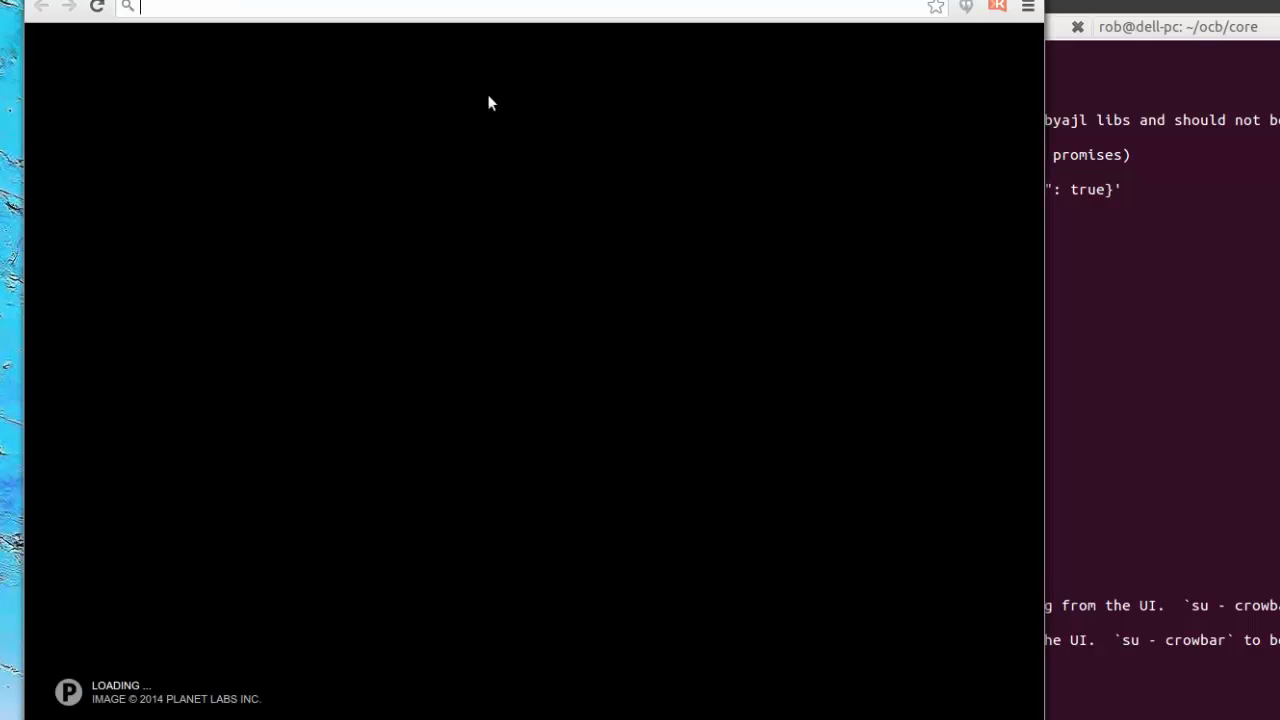
{"action": "left_click", "coordinate": [384, 0]}
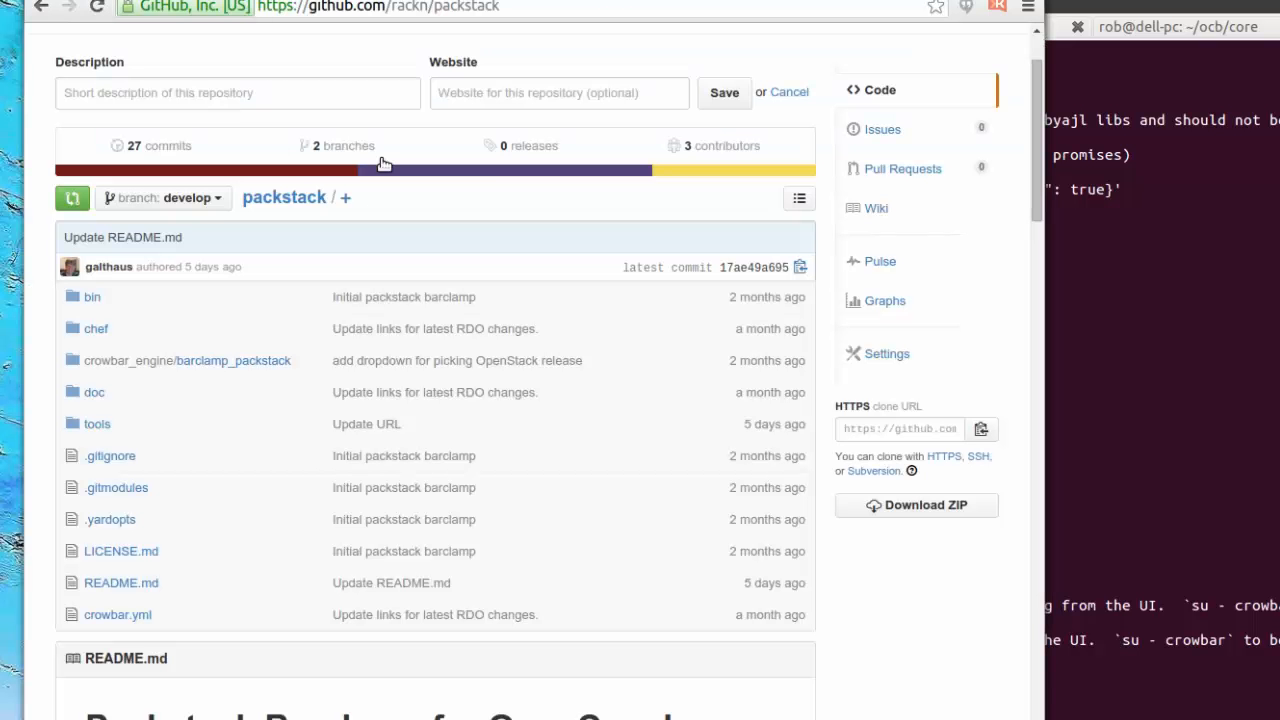
{"action": "left_click", "coordinate": [384, 0]}
{"action": "left_click", "coordinate": [384, 0]}
View the OpenCrowbar Directory Structure page from the Deploy Guide and its source file directory-layout.md on GitHub.
{"action": "left_click", "coordinate": [213, 331]}
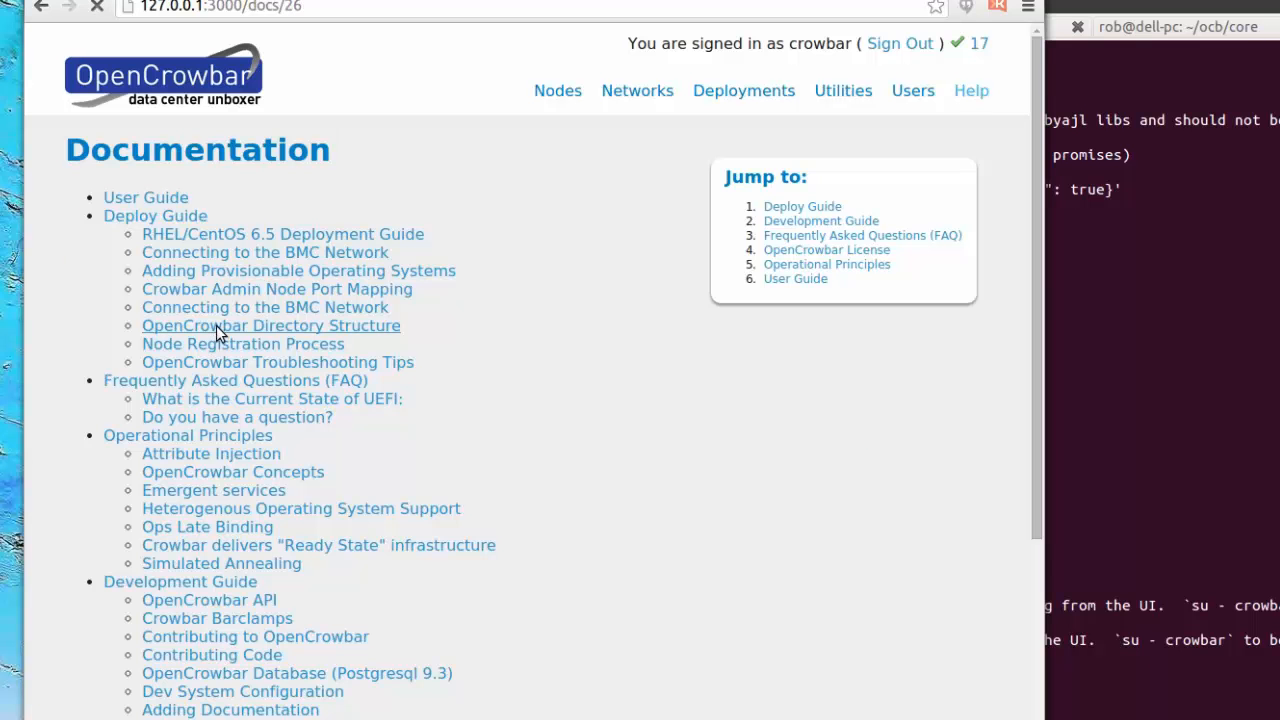
{"action": "left_click", "coordinate": [883, 182]}
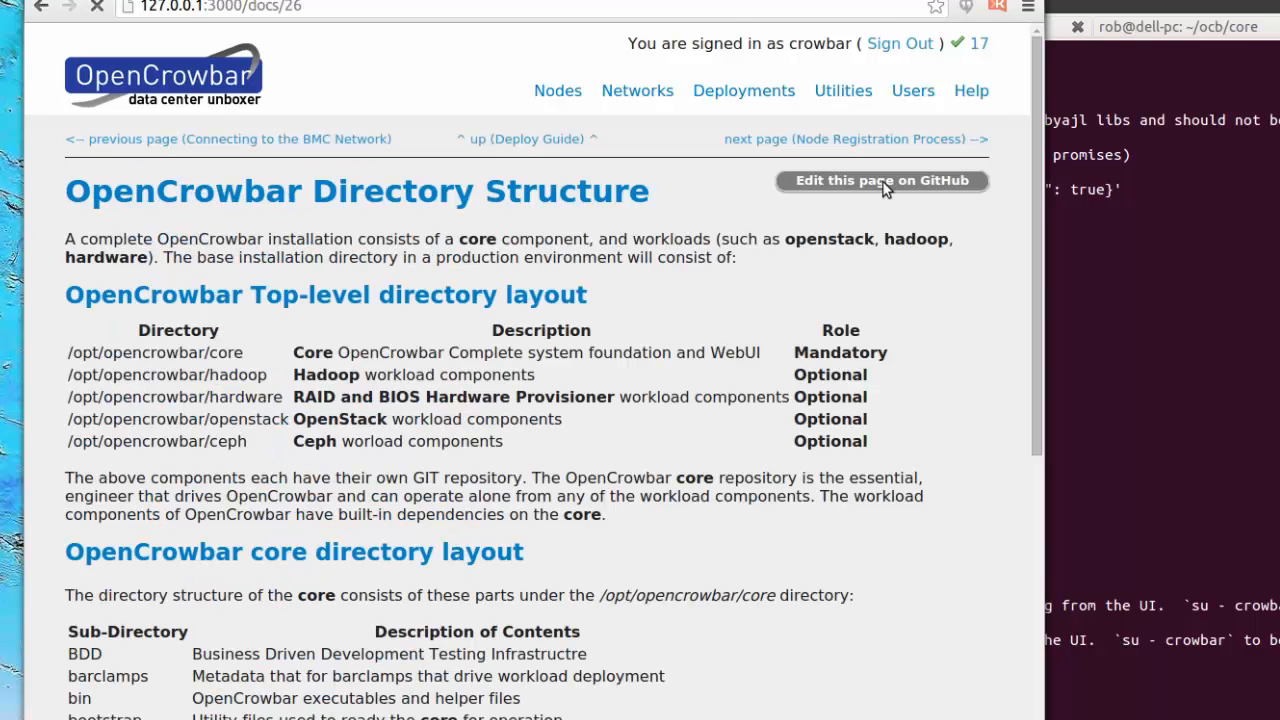
{"action": "scroll", "coordinate": [834, 345], "scroll_direction": "down", "scroll_amount": 5}
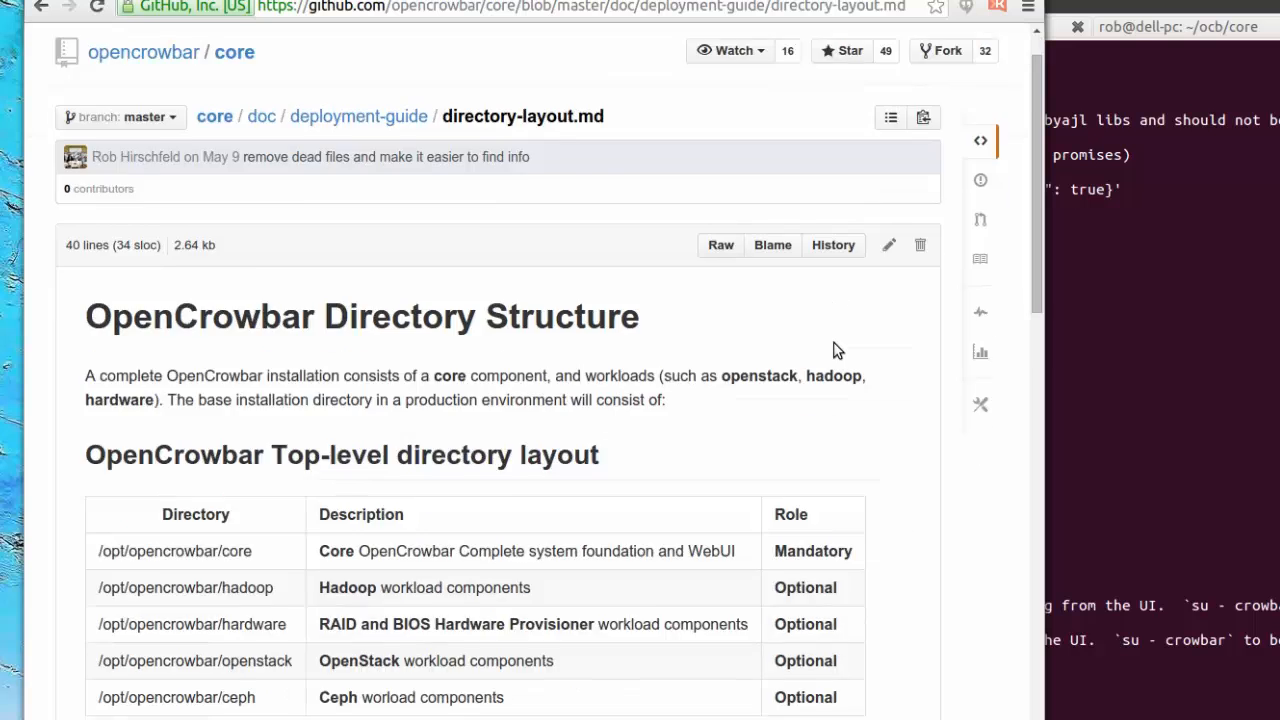
{"action": "scroll", "coordinate": [835, 345], "scroll_direction": "up", "scroll_amount": 5}
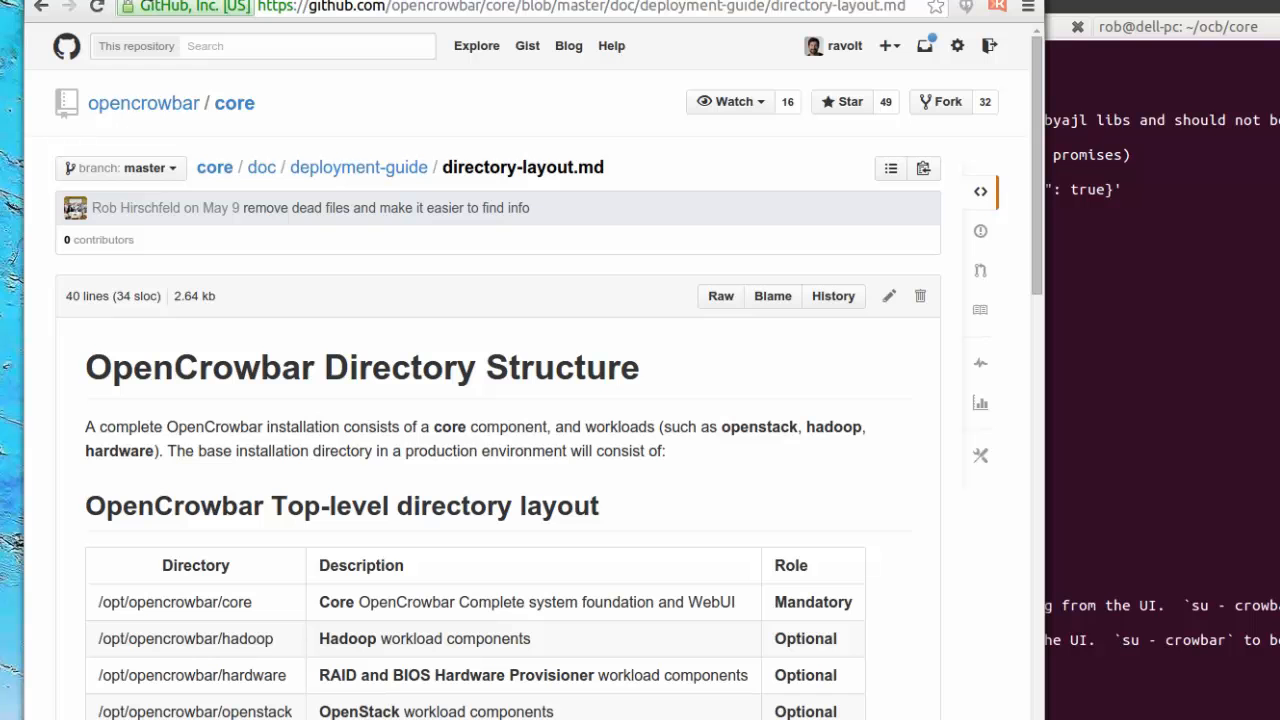
Return from GitHub to the OpenCrowbar documentation index and look over its topics.
{"action": "left_click", "coordinate": [530, 0]}
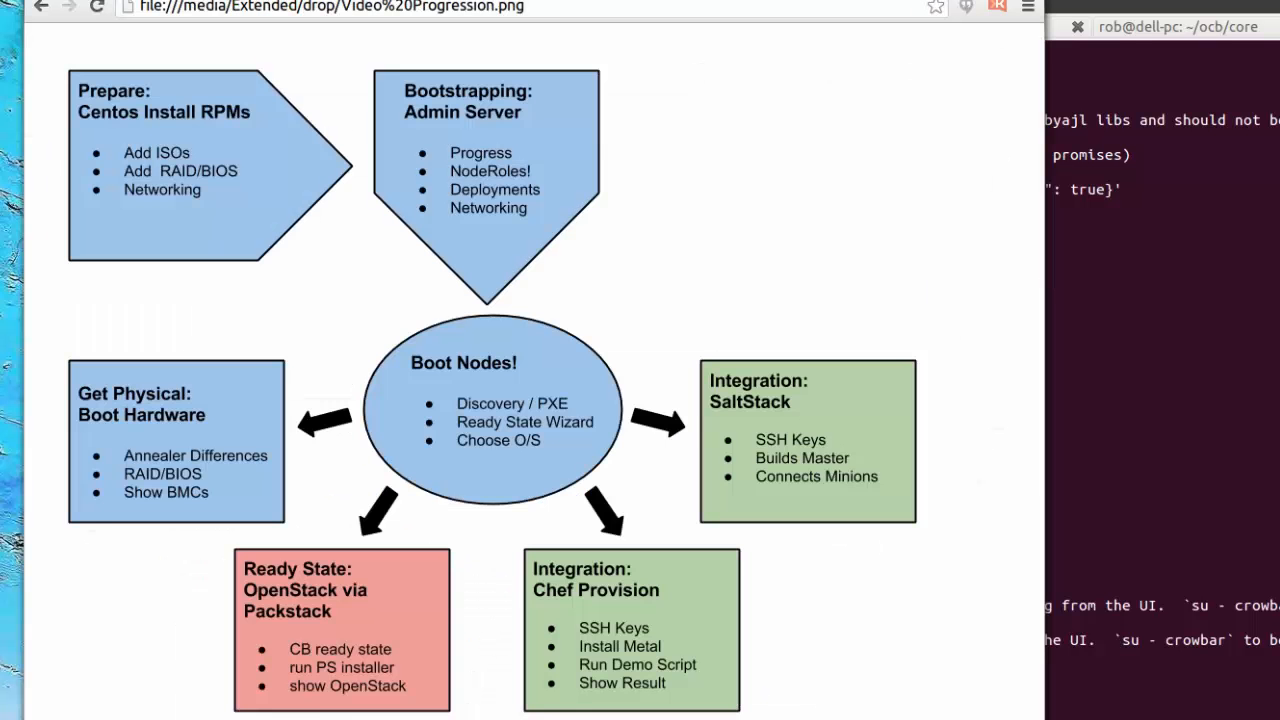
{"action": "left_click", "coordinate": [390, 0]}
{"action": "left_click", "coordinate": [235, 0]}
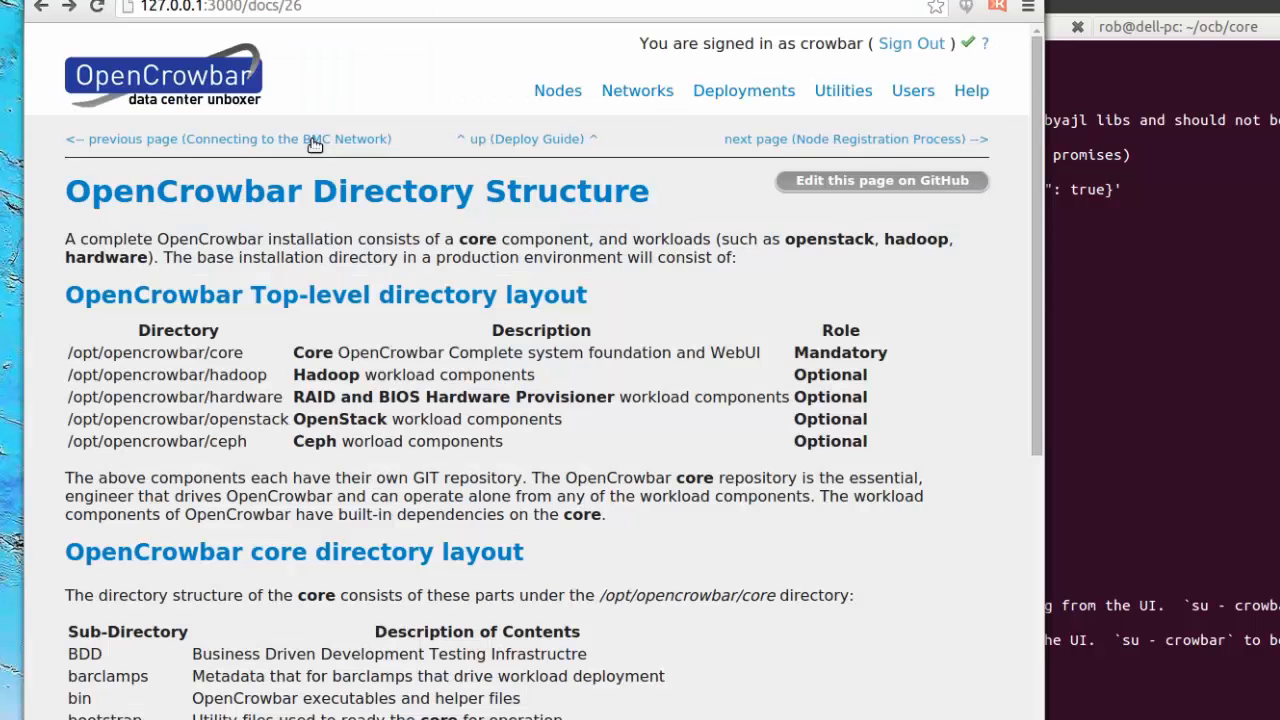
{"action": "key", "text": "alt+Left"}
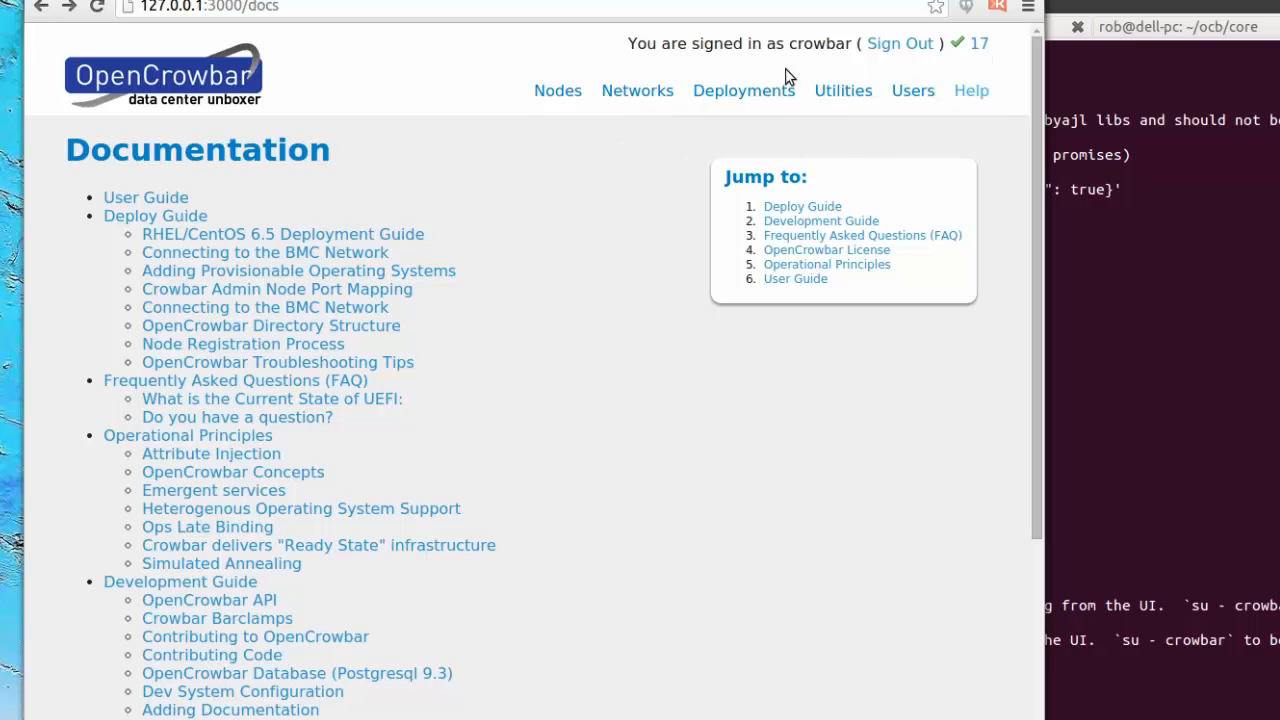
{"action": "scroll", "coordinate": [581, 296], "scroll_direction": "down", "scroll_amount": 3}
{"action": "scroll", "coordinate": [582, 296], "scroll_direction": "up", "scroll_amount": 3}
View the system deployment with its node and role status matrix.
{"action": "mouse_move", "coordinate": [776, 95]}
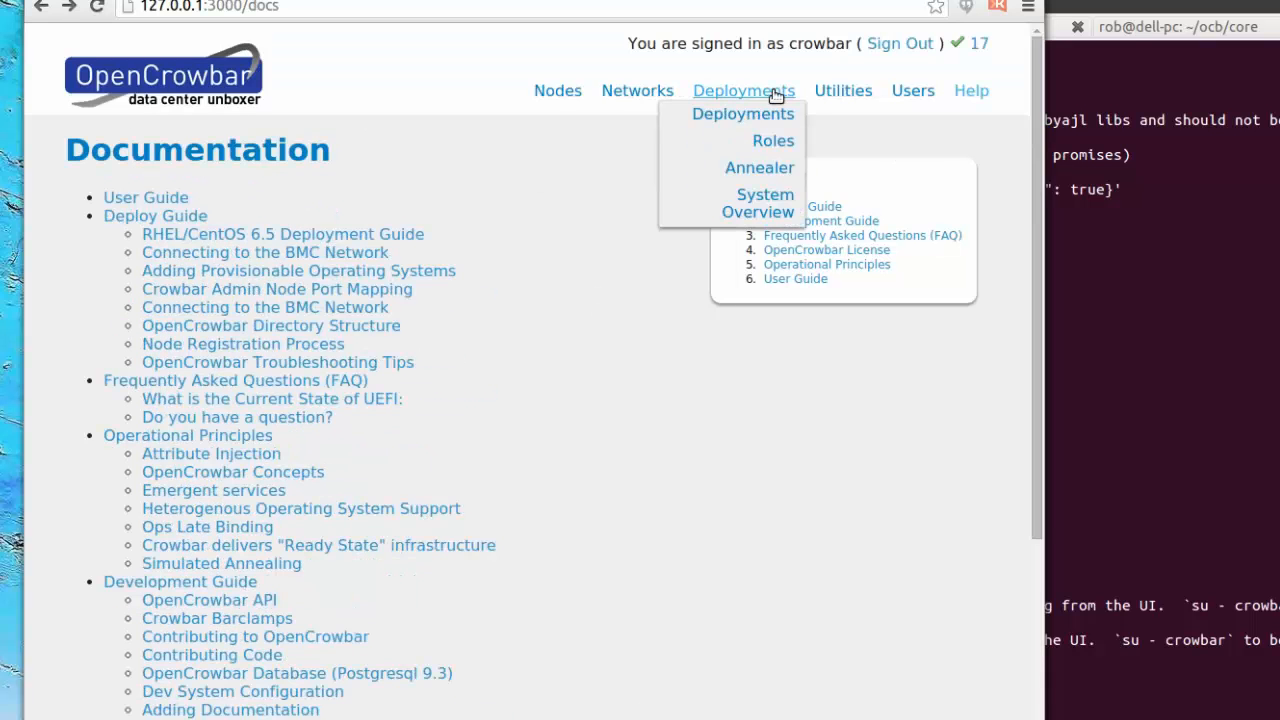
{"action": "left_click", "coordinate": [661, 121]}
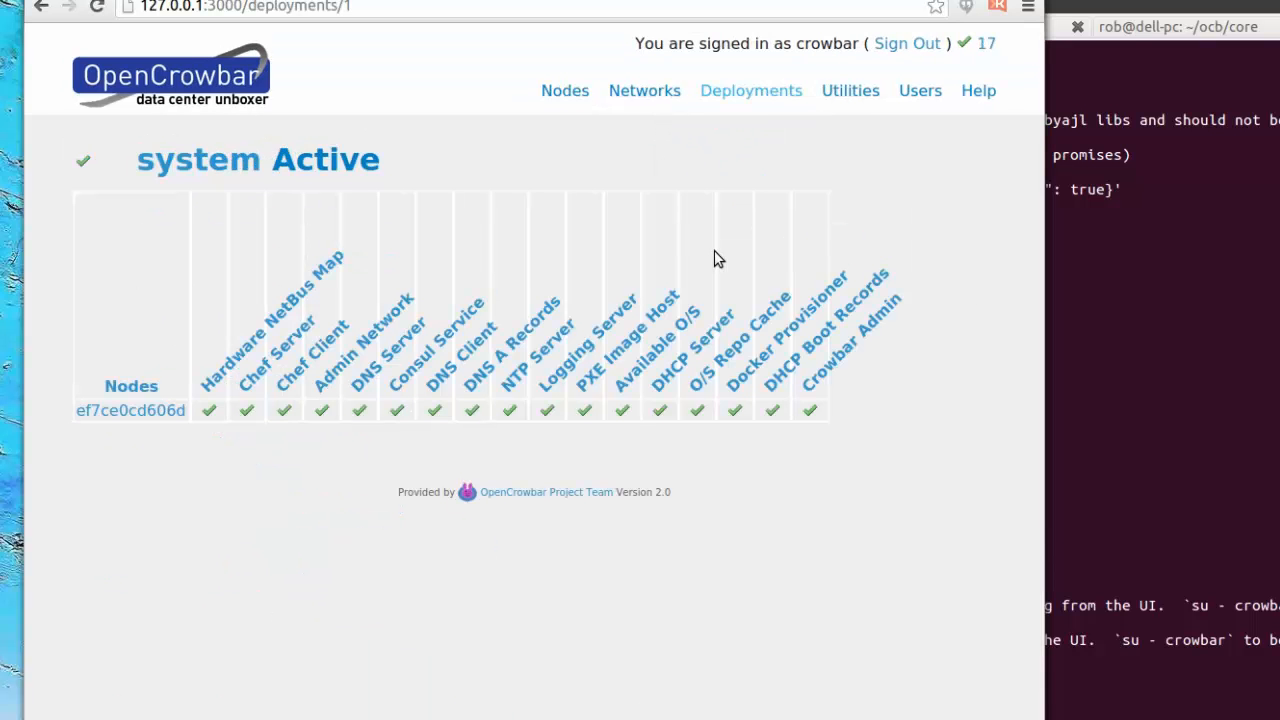